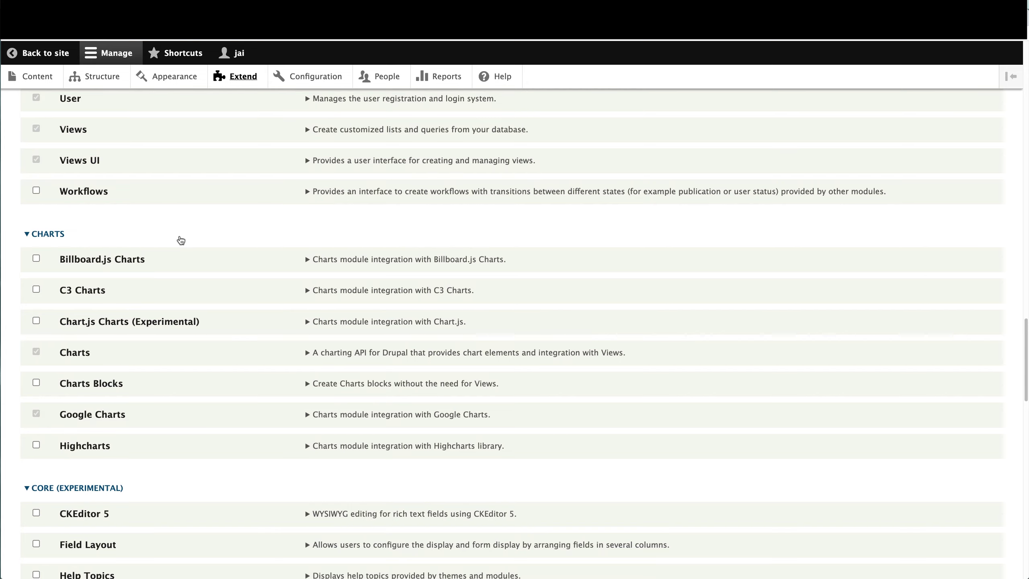
- Switch to FileZilla and open the google_charts folder in the local Downloads directory
{"action": "scroll", "coordinate": [178, 238], "scroll_direction": "down", "scroll_amount": 10}
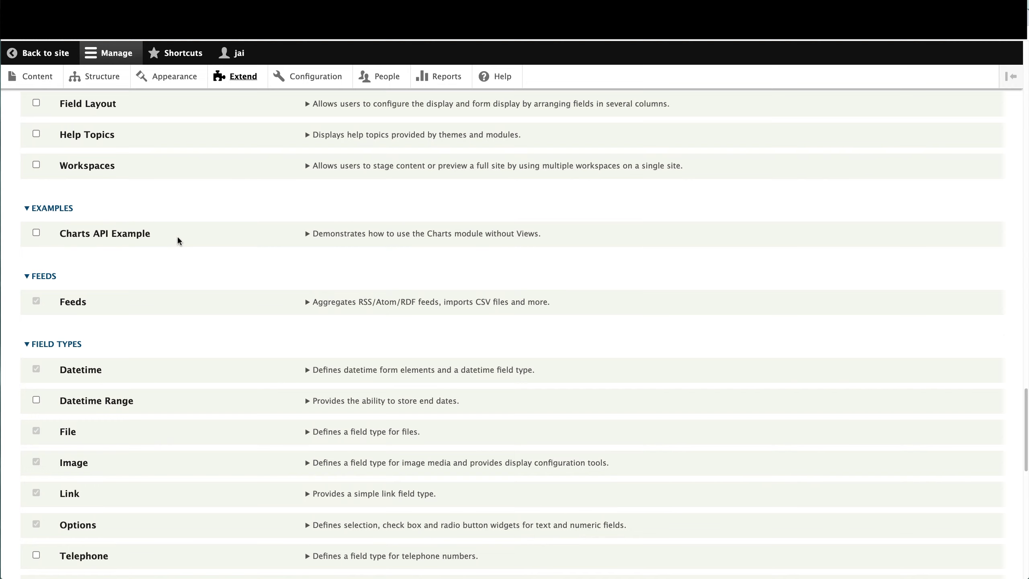
{"action": "scroll", "coordinate": [177, 237], "scroll_direction": "down", "scroll_amount": 14}
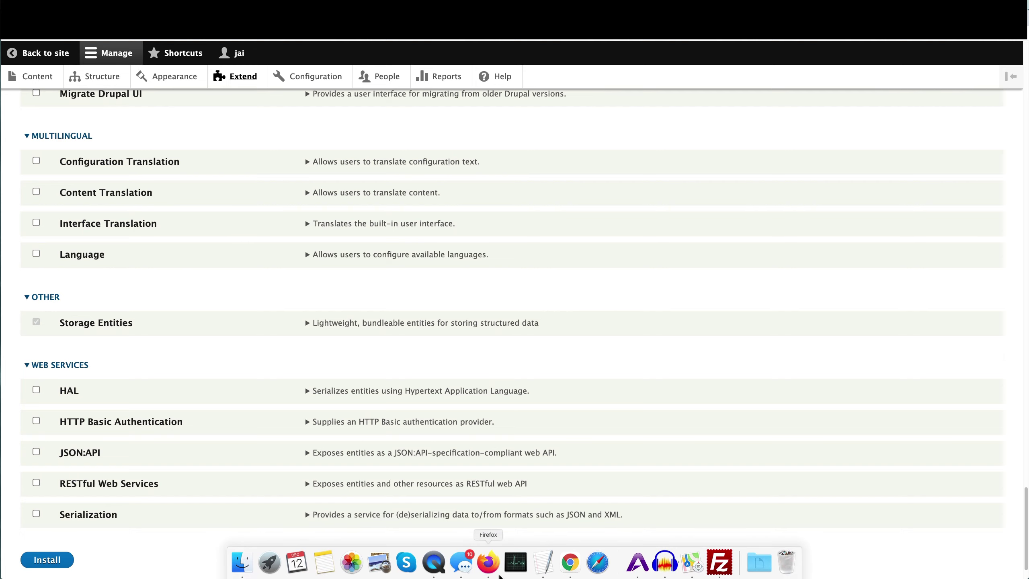
{"action": "left_click", "coordinate": [719, 563]}
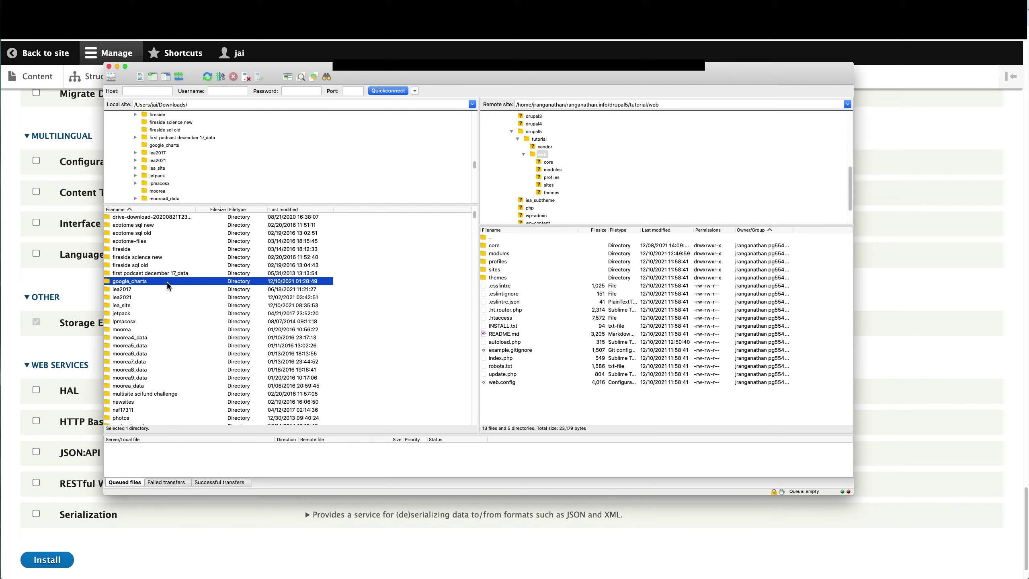
{"action": "double_click", "coordinate": [136, 282]}
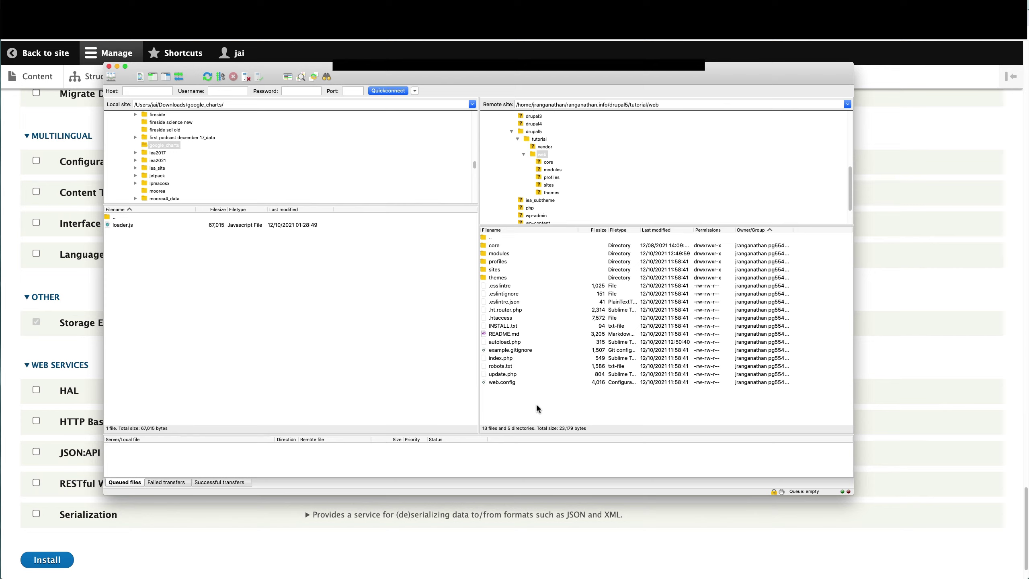
- Create a directory named libraries inside the remote web directory of the tutorial site
{"action": "right_click", "coordinate": [514, 396]}
{"action": "left_click", "coordinate": [546, 424]}
{"action": "left_click_drag", "start_coordinate": [657, 330], "coordinate": [766, 330]}
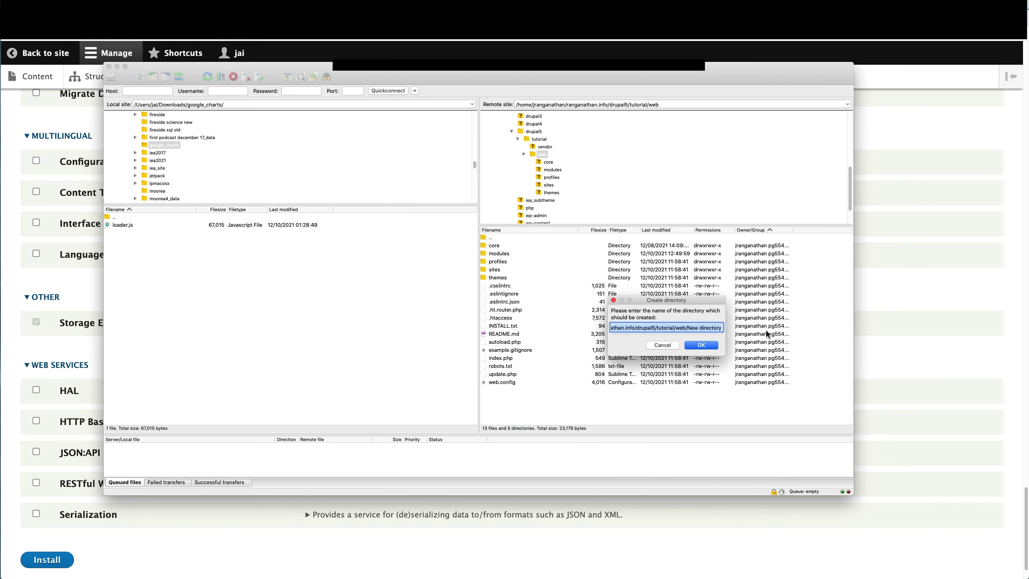
{"action": "left_click_drag", "start_coordinate": [687, 329], "coordinate": [746, 333]}
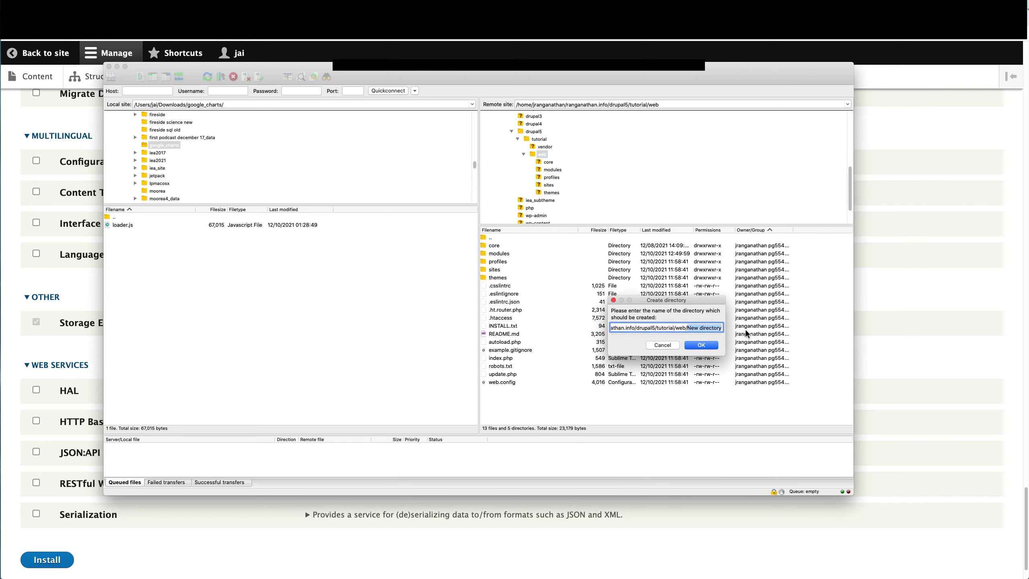
{"action": "type", "text": "libraries"}
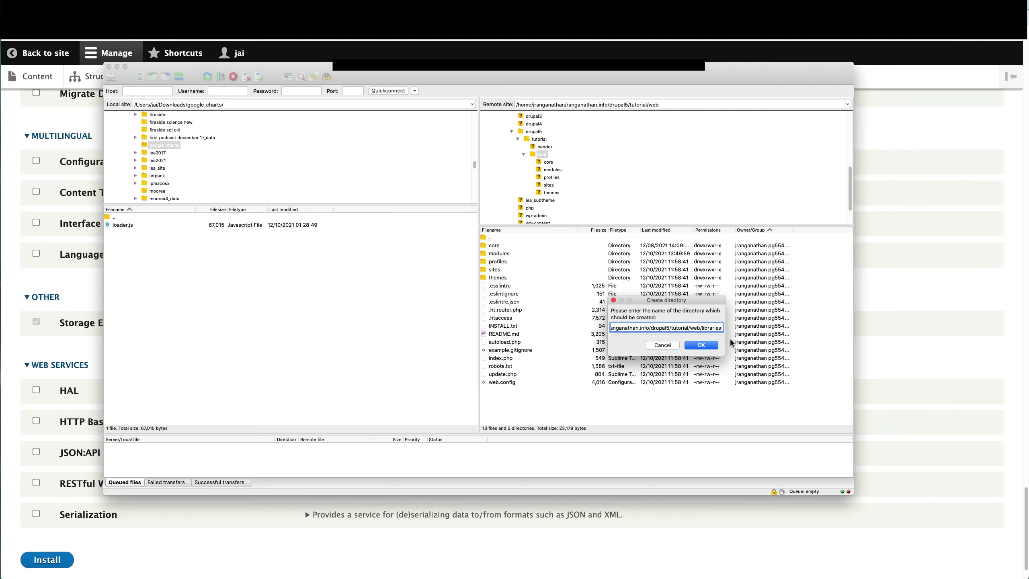
{"action": "left_click", "coordinate": [710, 347]}
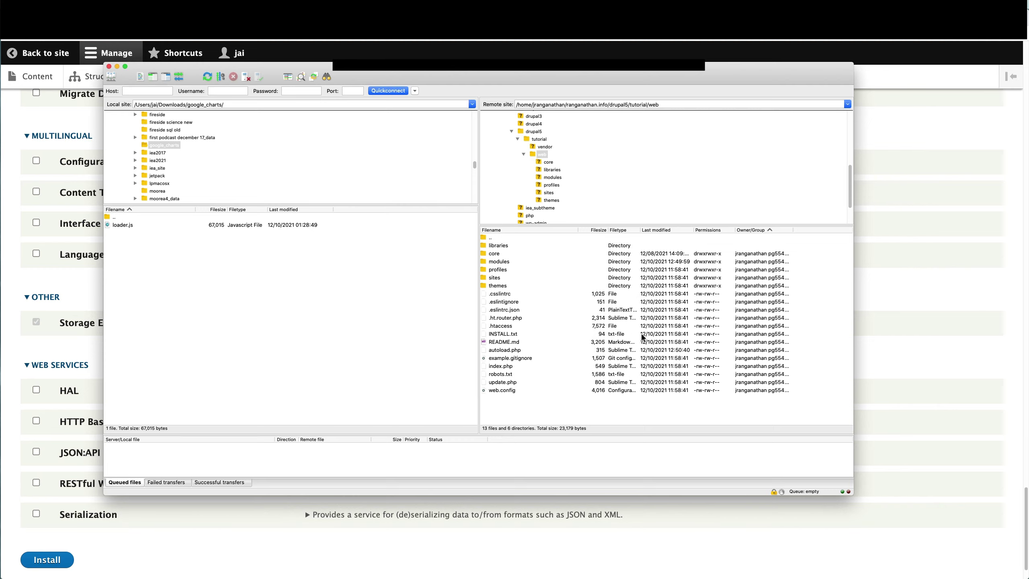
- Open the remote libraries directory and upload loader.js from the local google_charts folder into it
{"action": "left_click", "coordinate": [498, 246]}
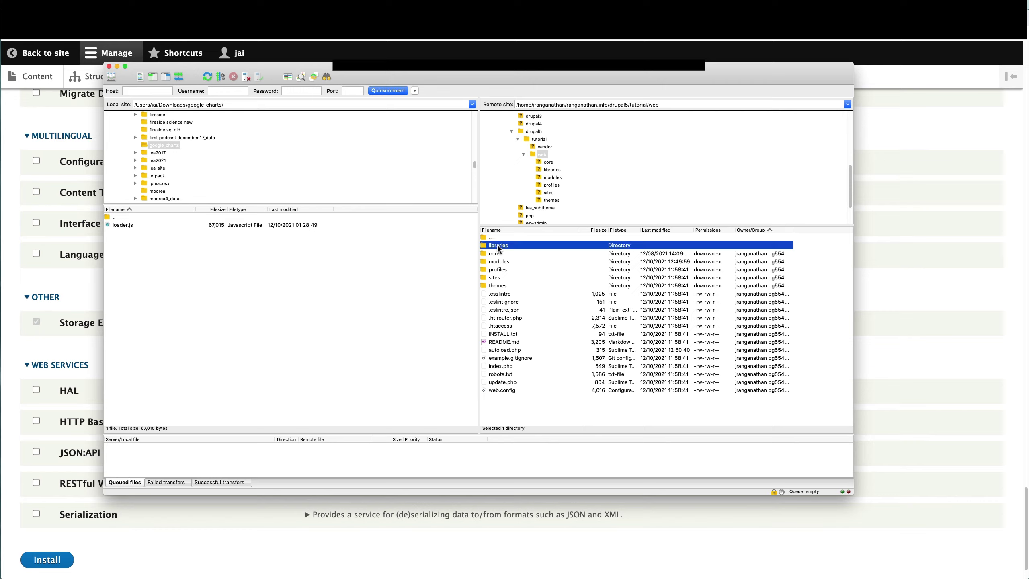
{"action": "double_click", "coordinate": [498, 247]}
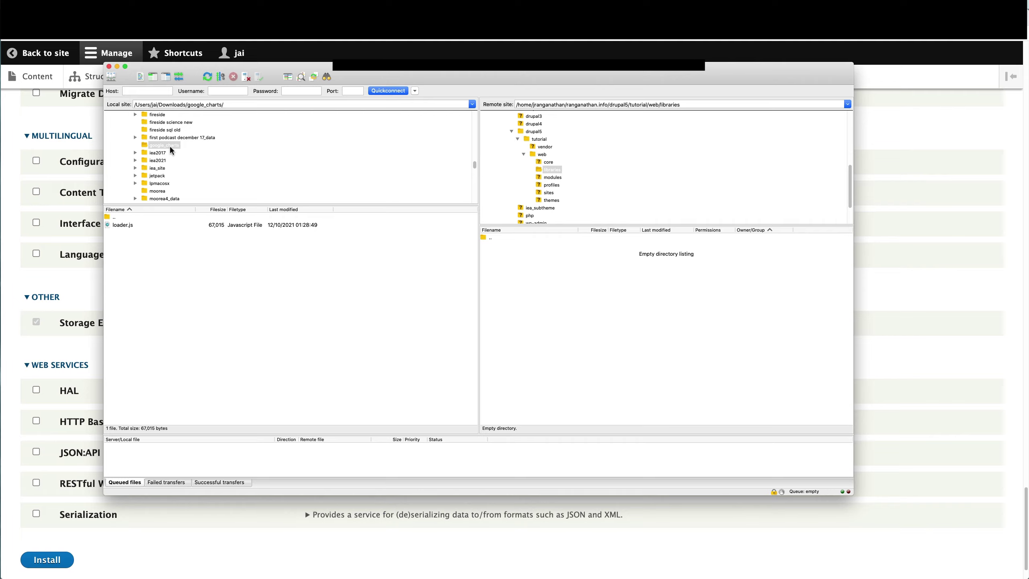
{"action": "left_click_drag", "start_coordinate": [162, 224], "coordinate": [496, 262]}
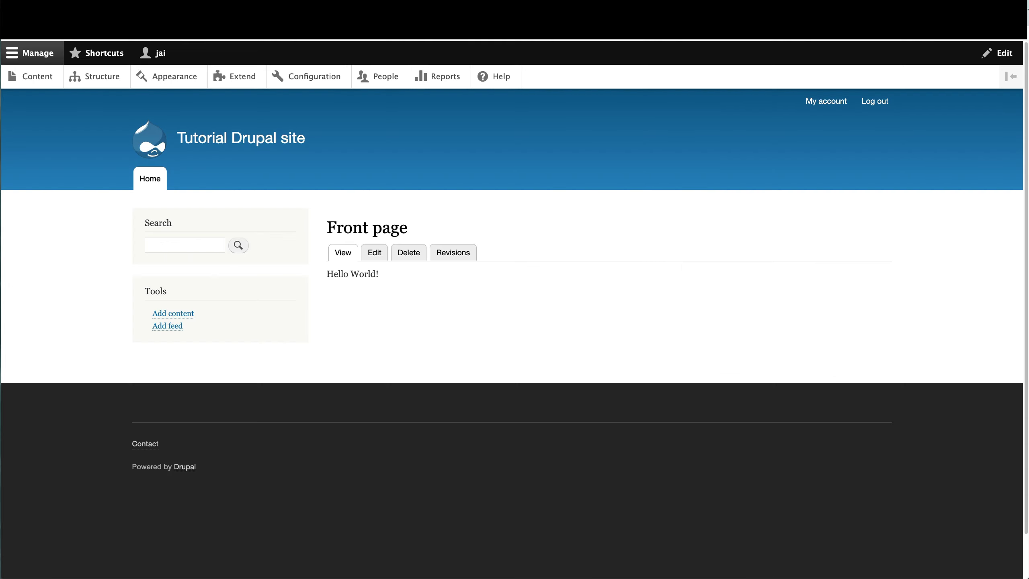
- On the Drupal tutorial site, create a storage type named "Two column time series data" and continue to its fields
{"action": "left_click", "coordinate": [103, 83]}
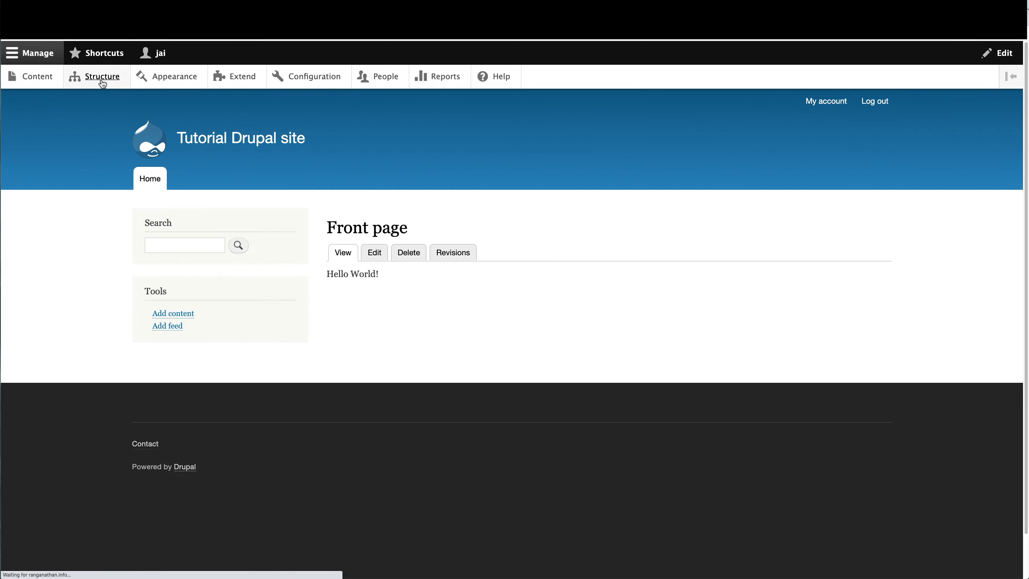
{"action": "scroll", "coordinate": [133, 237], "scroll_direction": "down", "scroll_amount": 3}
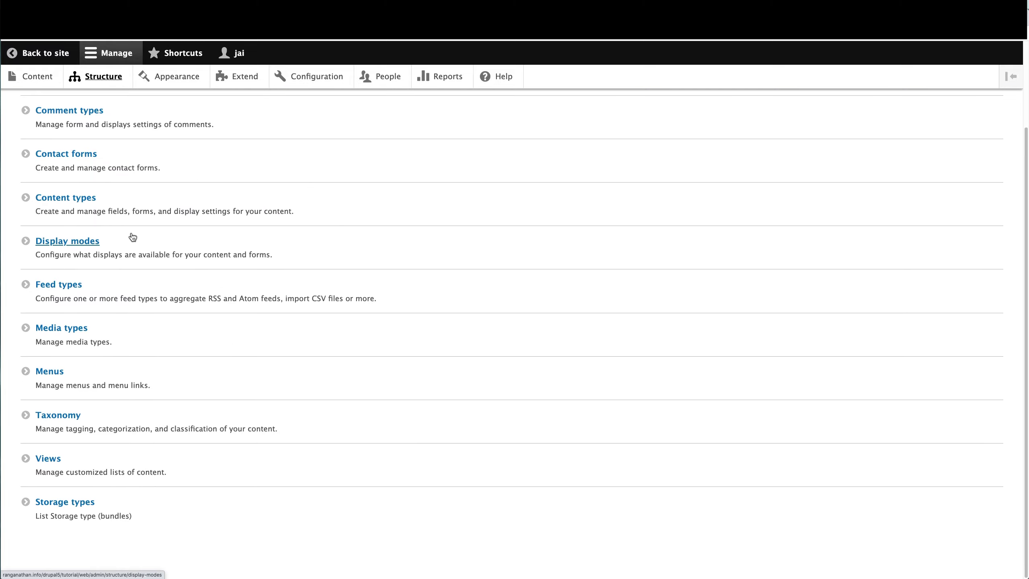
{"action": "left_click", "coordinate": [73, 503]}
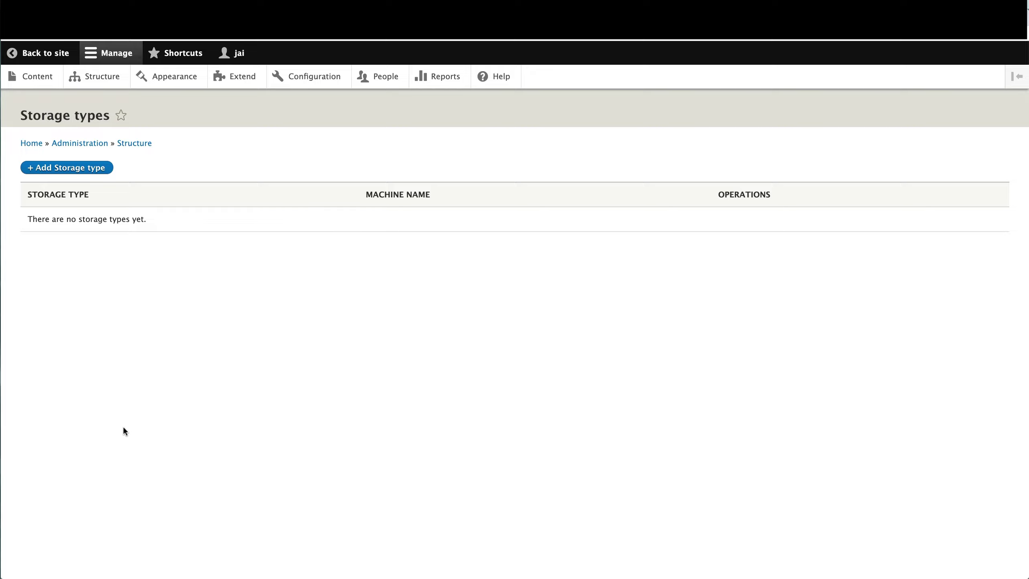
{"action": "left_click", "coordinate": [90, 169]}
{"action": "left_click", "coordinate": [137, 180]}
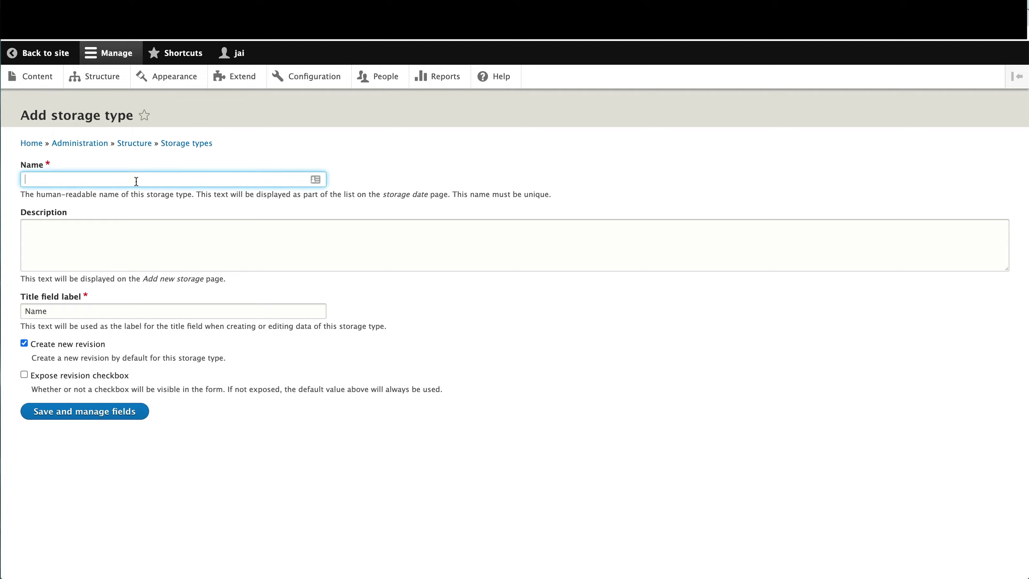
{"action": "type", "text": "Two column time series data"}
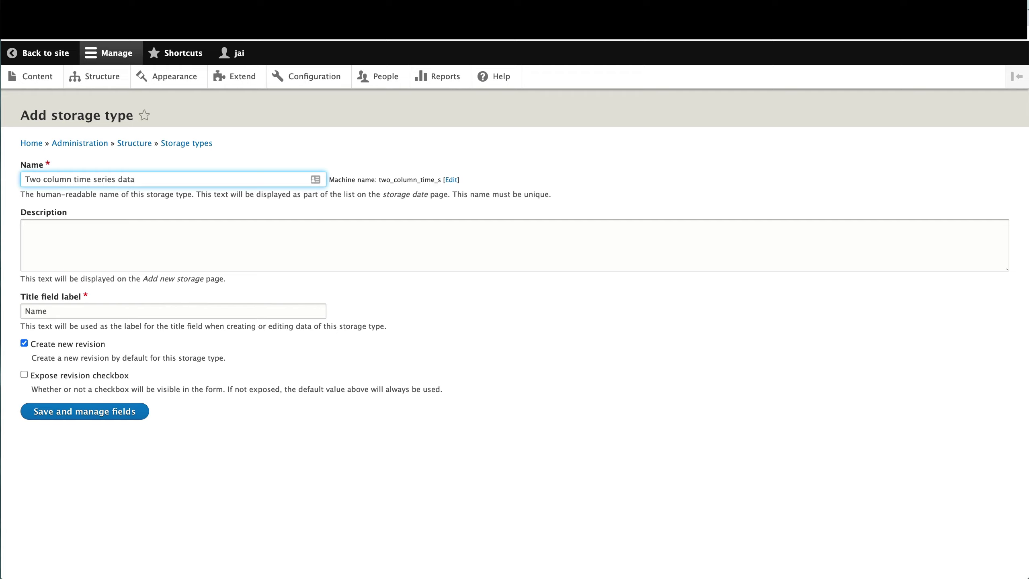
{"action": "left_click", "coordinate": [90, 417]}
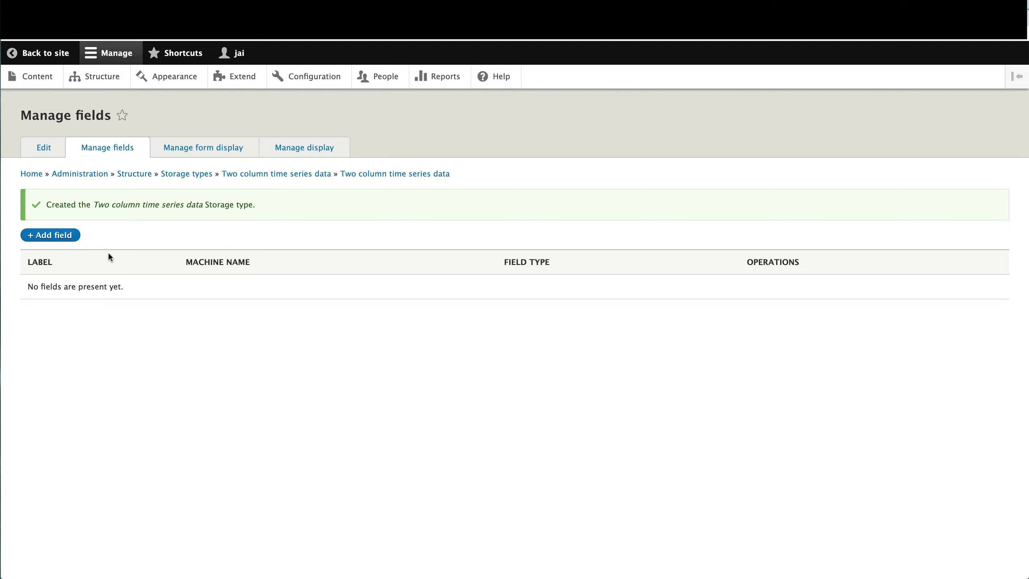
- Add a Number (integer) field labelled Year to the storage type and save its settings
{"action": "left_click", "coordinate": [69, 239]}
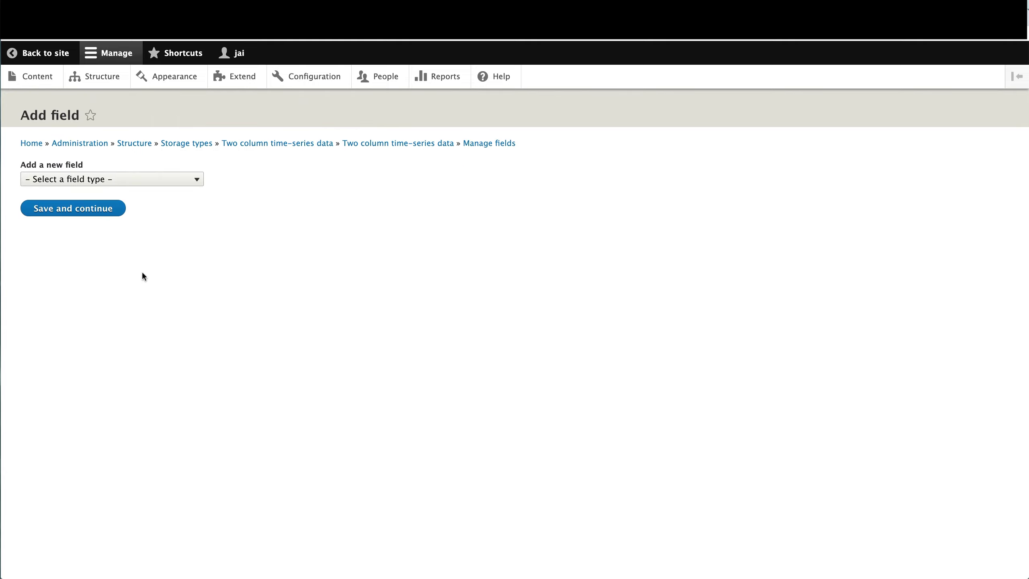
{"action": "left_click", "coordinate": [170, 180]}
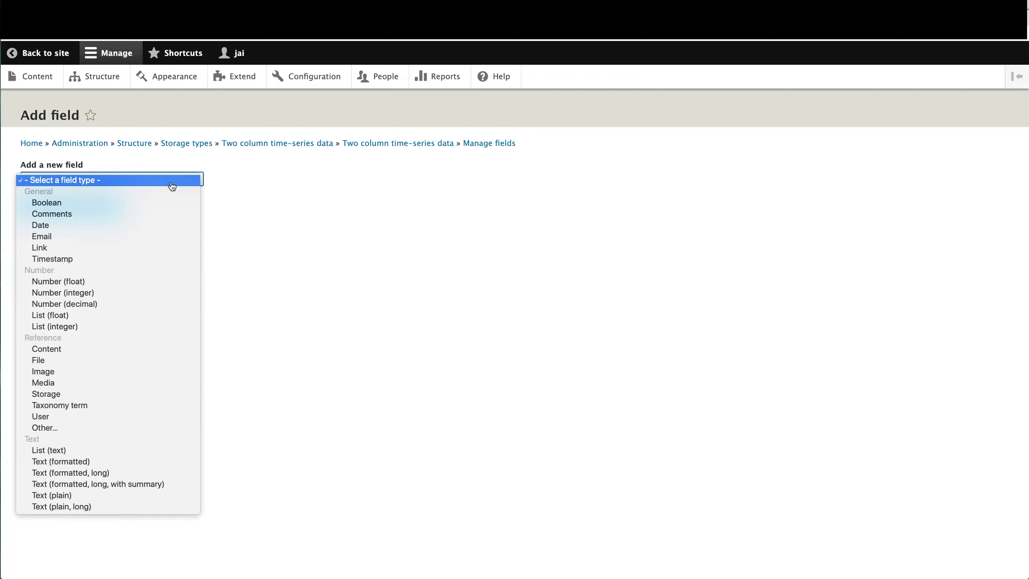
{"action": "left_click", "coordinate": [146, 294]}
{"action": "left_click", "coordinate": [87, 219]}
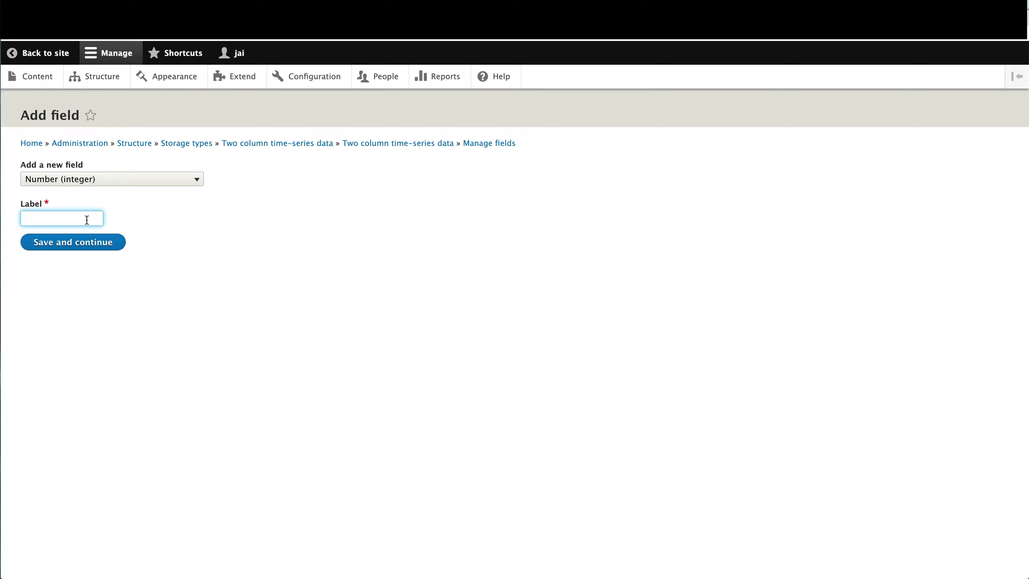
{"action": "type", "text": "Year"}
{"action": "left_click", "coordinate": [97, 242]}
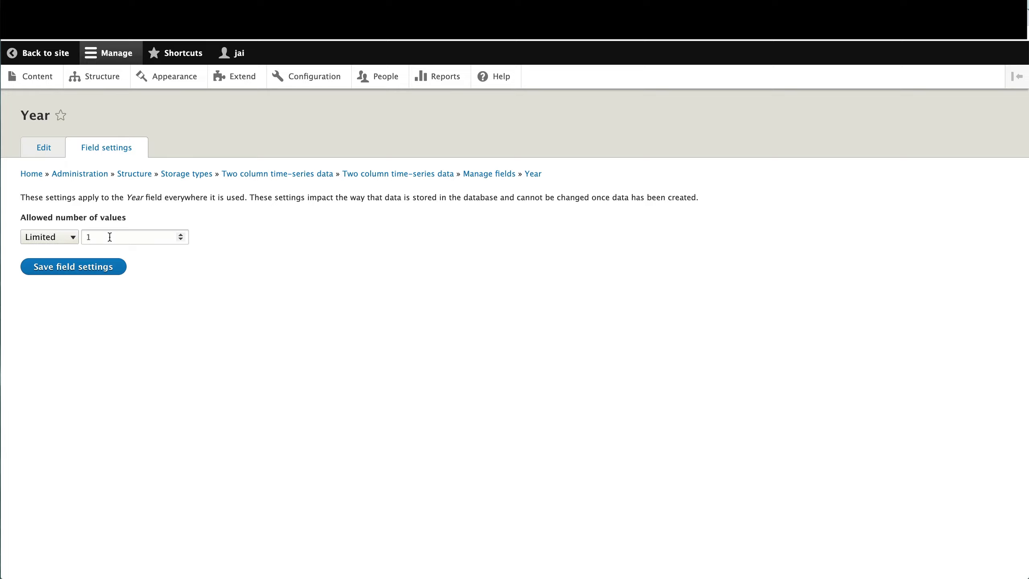
{"action": "left_click", "coordinate": [80, 275]}
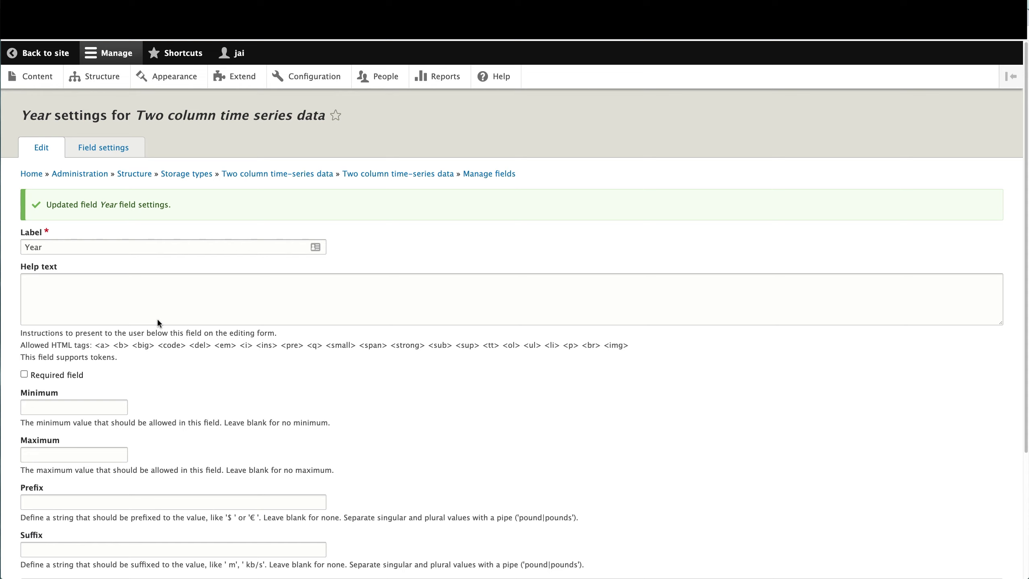
{"action": "scroll", "coordinate": [129, 239], "scroll_direction": "down", "scroll_amount": 4}
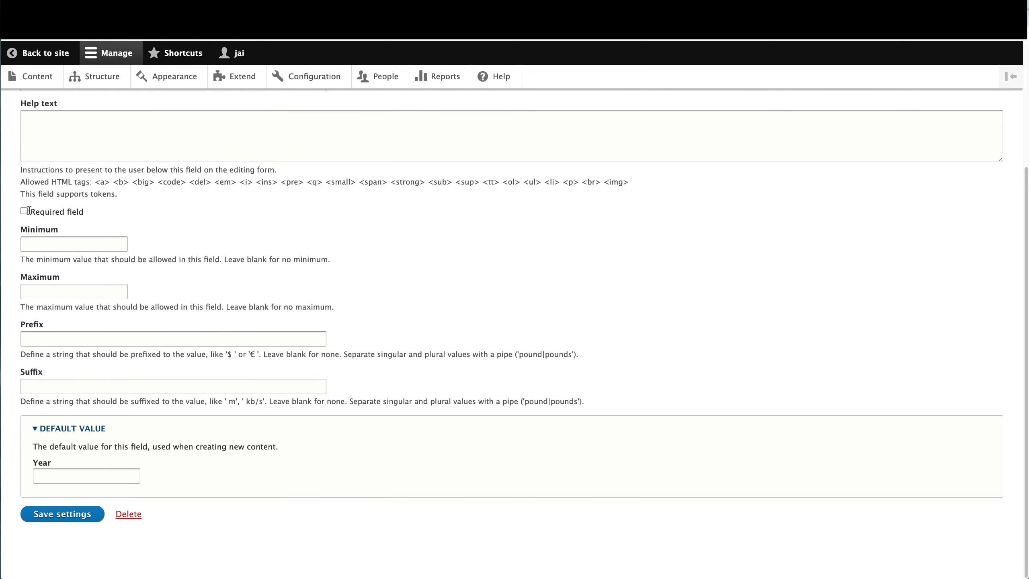
{"action": "left_click", "coordinate": [62, 521]}
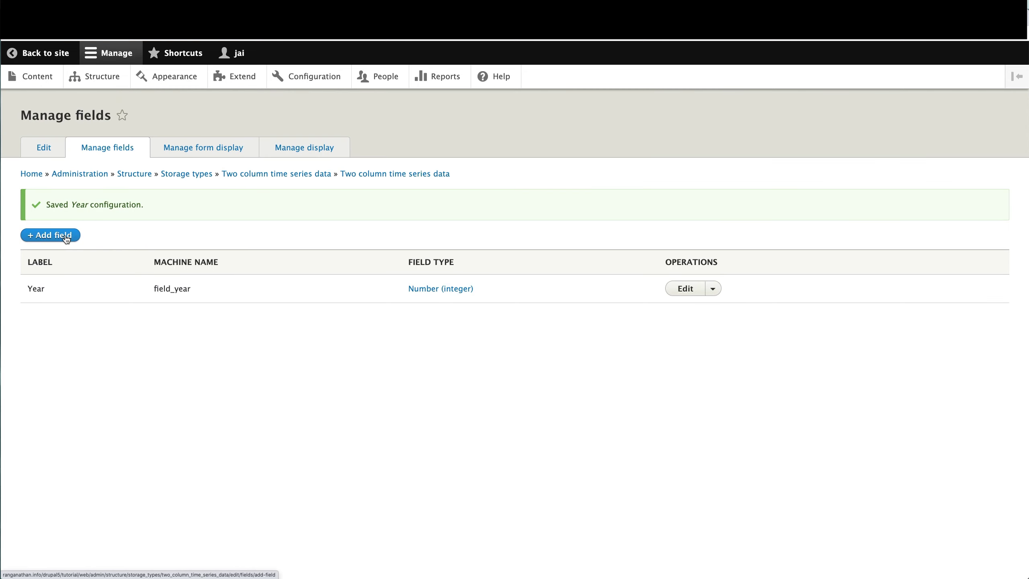
- Add a Number (decimal) field labelled Value to the storage type, make it required and save its settings
{"action": "left_click", "coordinate": [66, 238]}
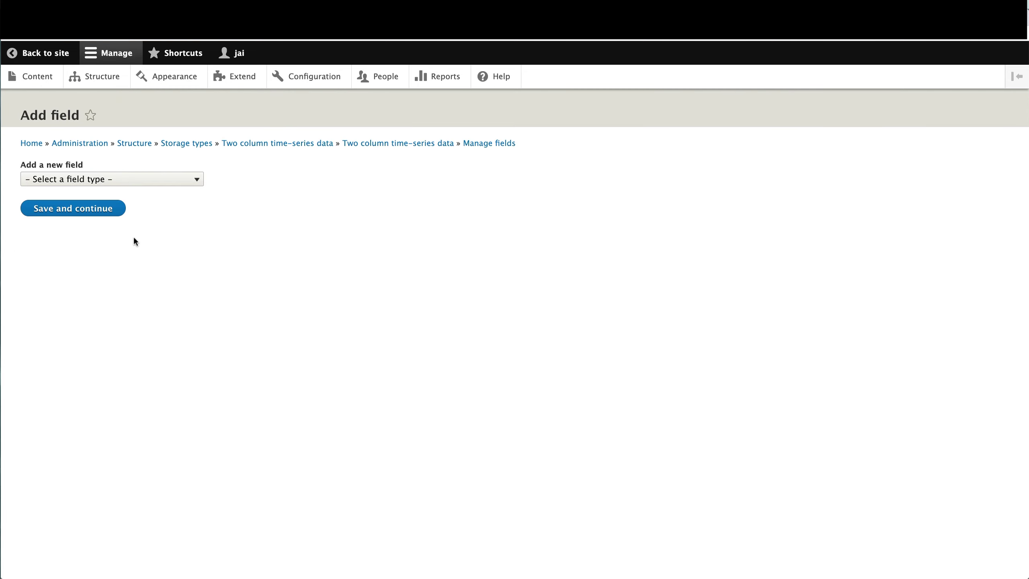
{"action": "left_click", "coordinate": [148, 184]}
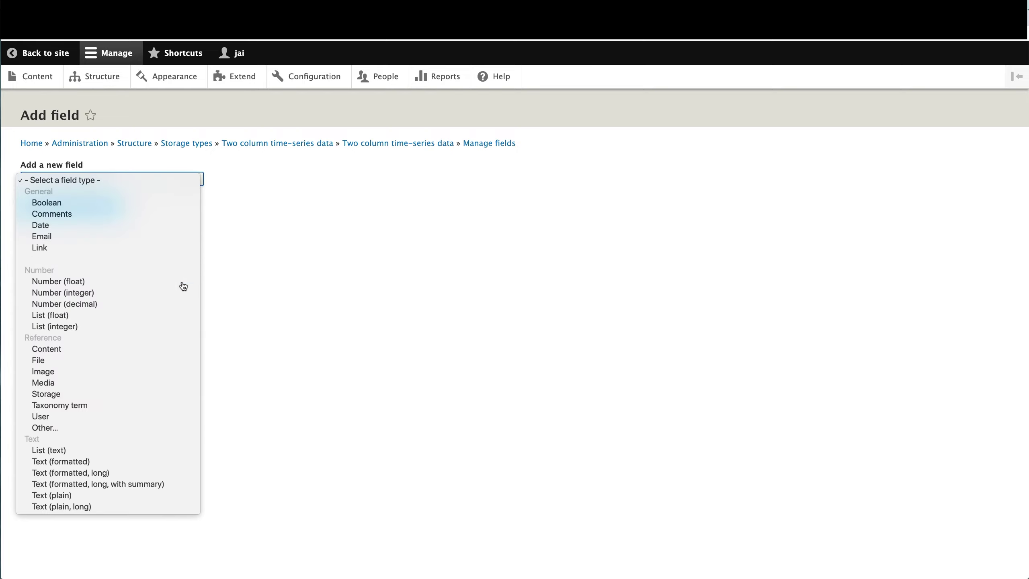
{"action": "left_click", "coordinate": [168, 309]}
{"action": "left_click", "coordinate": [83, 224]}
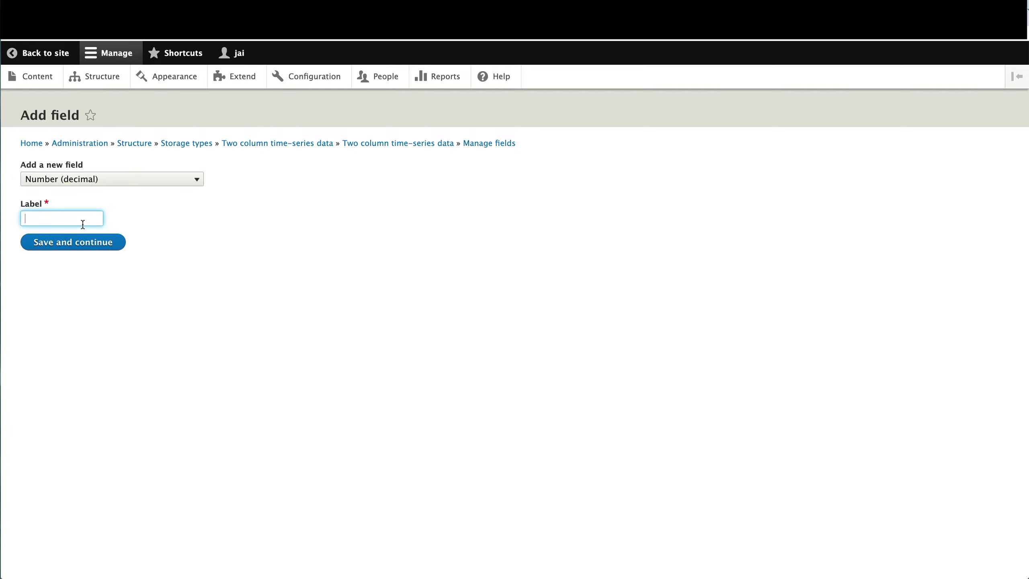
{"action": "type", "text": "Value"}
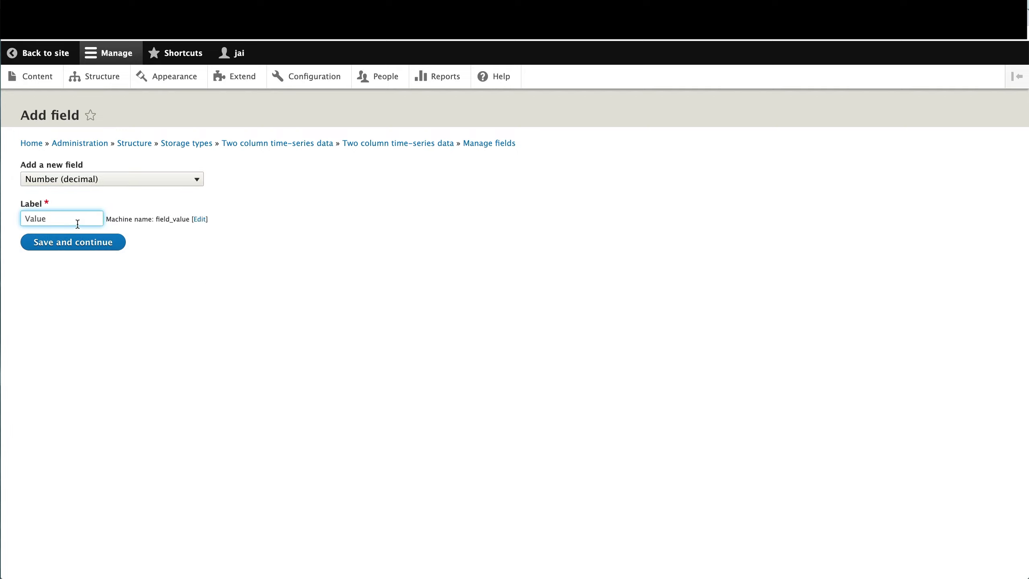
{"action": "left_click", "coordinate": [68, 245]}
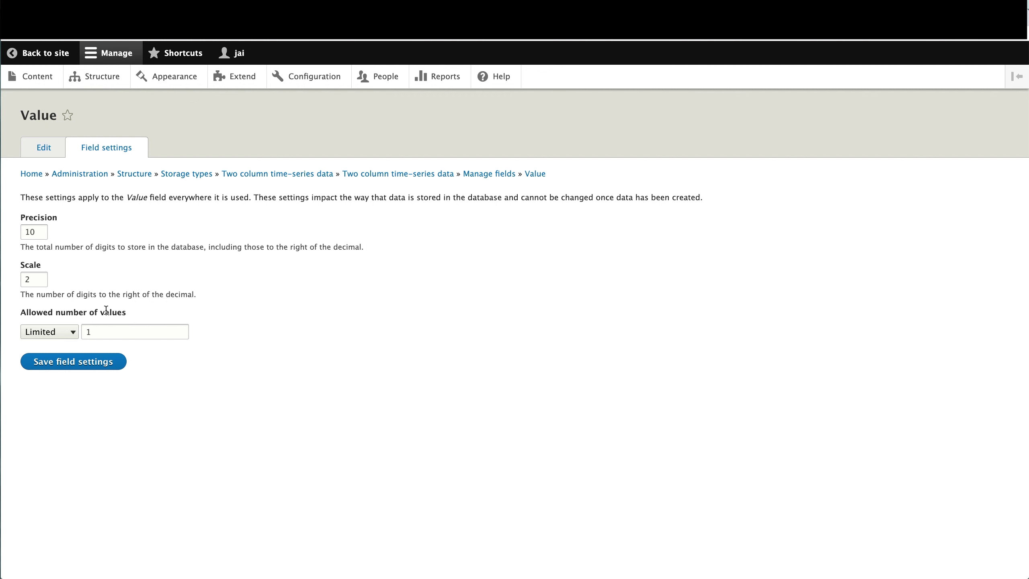
{"action": "left_click", "coordinate": [89, 369]}
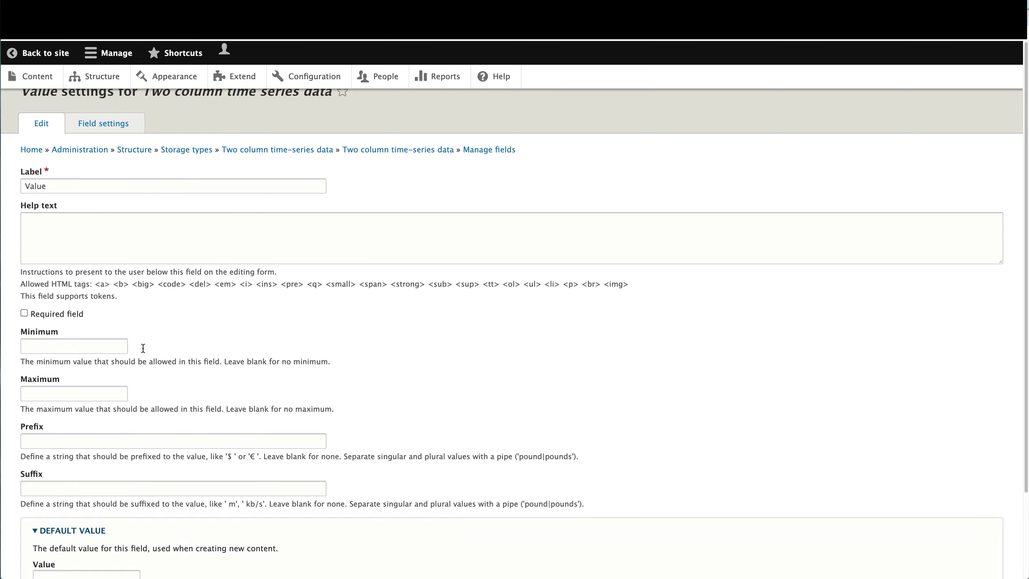
{"action": "left_click", "coordinate": [24, 375]}
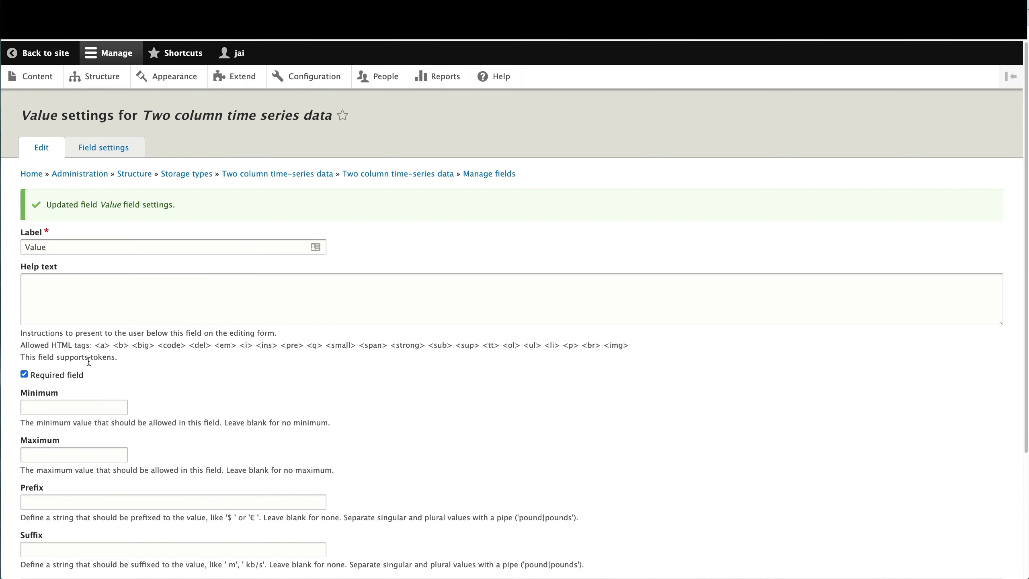
{"action": "scroll", "coordinate": [90, 361], "scroll_direction": "down", "scroll_amount": 4}
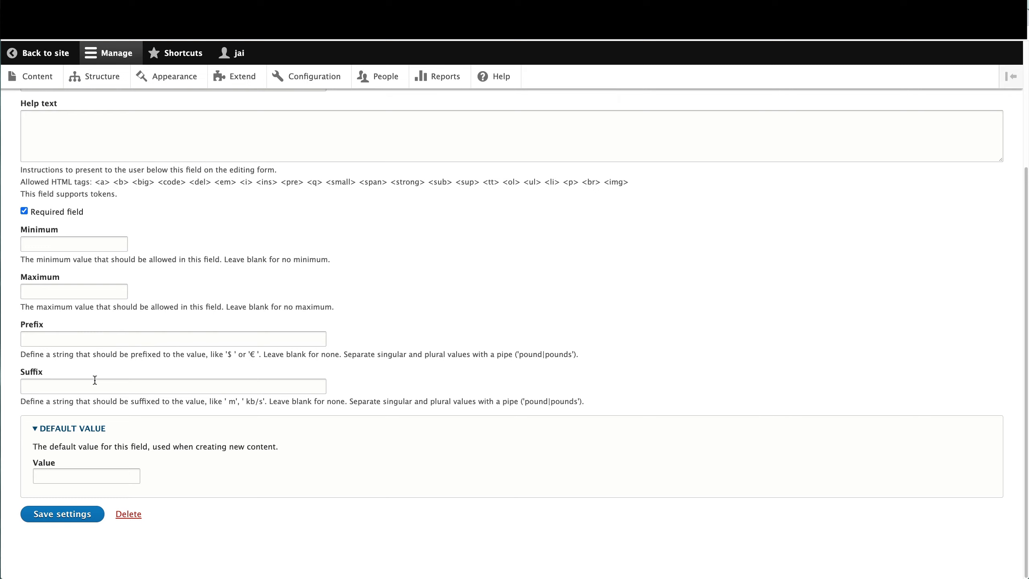
{"action": "left_click", "coordinate": [84, 514]}
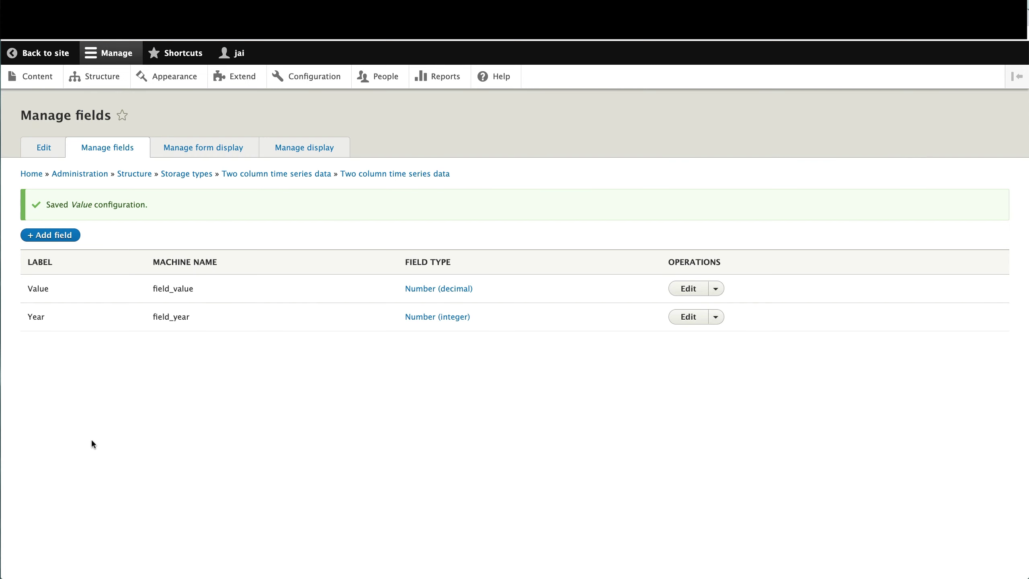
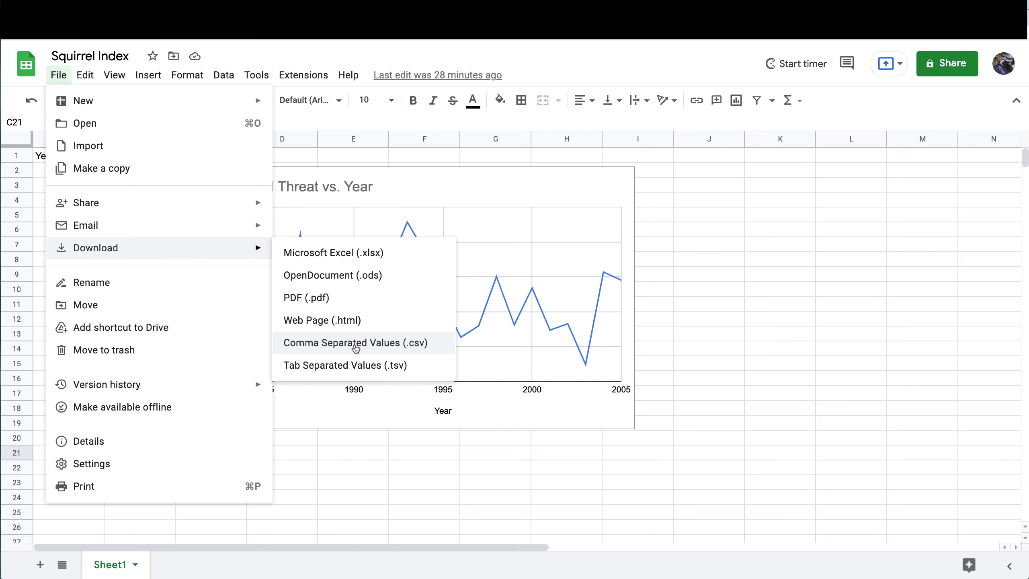
- In Google Sheets, download the Squirrel Index sheet as Comma Separated Values (.csv)
{"action": "left_click", "coordinate": [355, 345]}
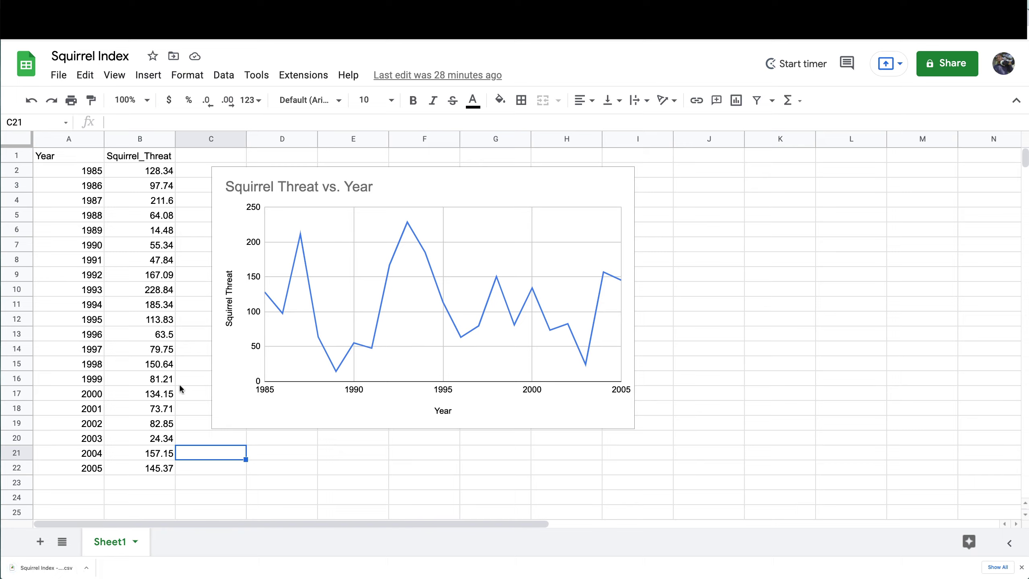
- Switch to the Drupal site and start a new feed type named "First feed"
{"action": "key", "text": "ctrl+Tab"}
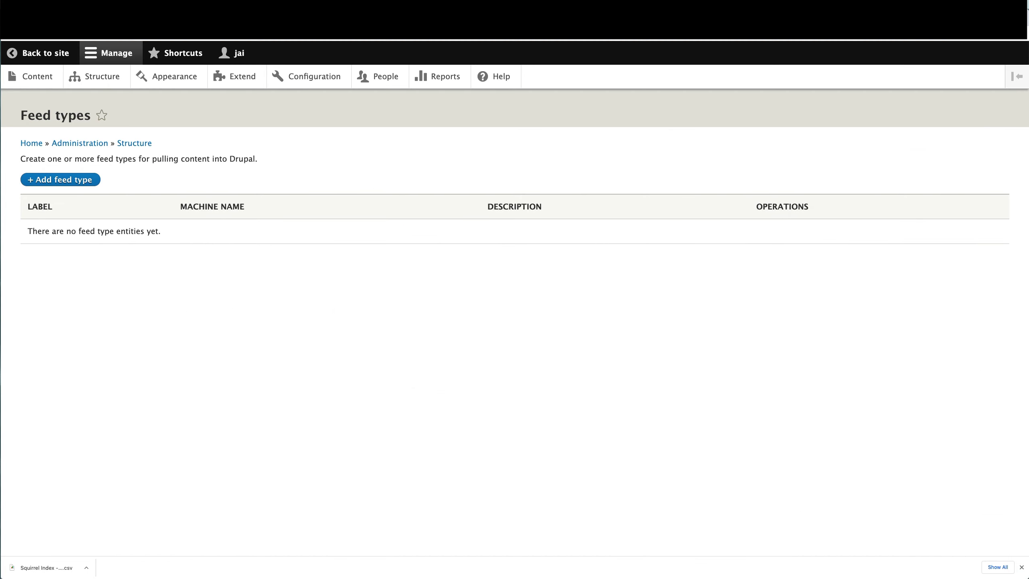
{"action": "left_click", "coordinate": [71, 181]}
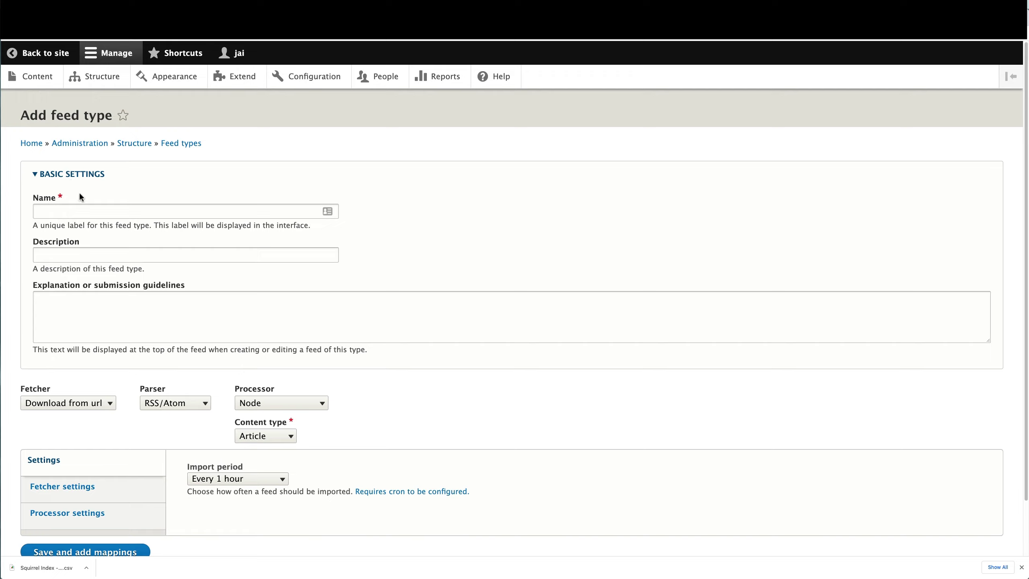
{"action": "left_click", "coordinate": [92, 212]}
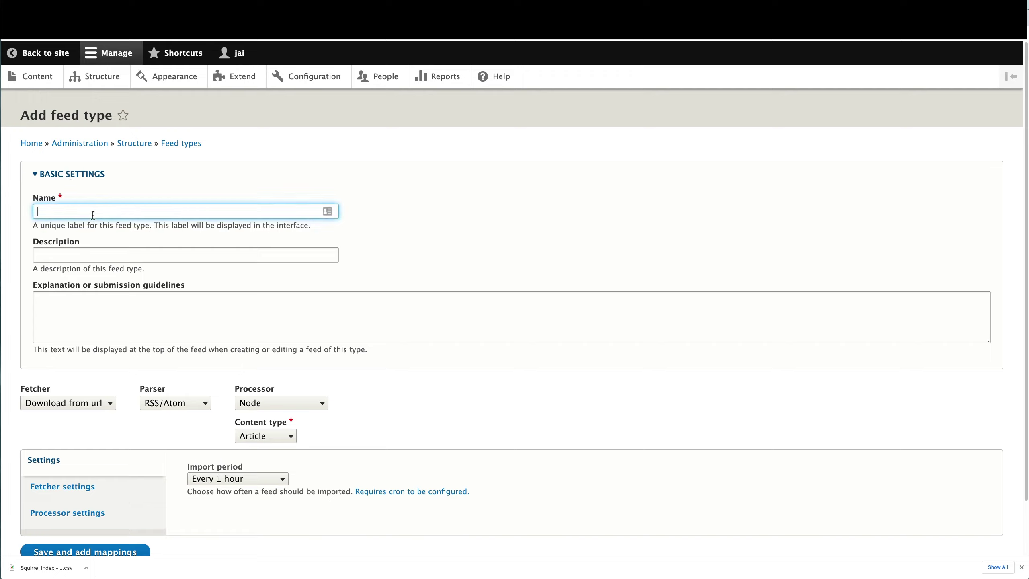
{"action": "type", "text": "First feed"}
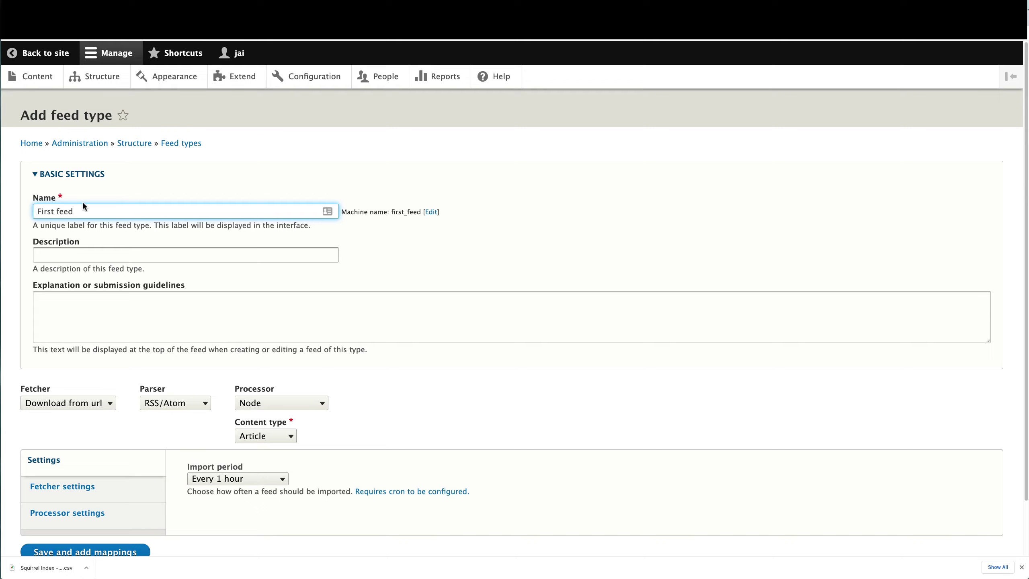
- Set the feed type's fetcher to Upload file, its parser to CSV and its processor to Storage
{"action": "scroll", "coordinate": [101, 292], "scroll_direction": "down", "scroll_amount": 3}
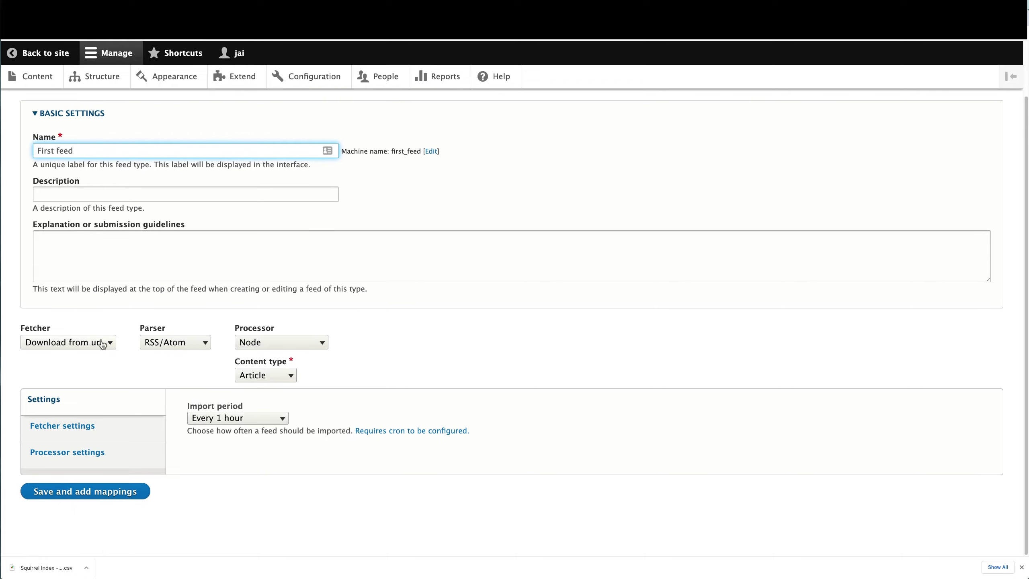
{"action": "left_click", "coordinate": [79, 348]}
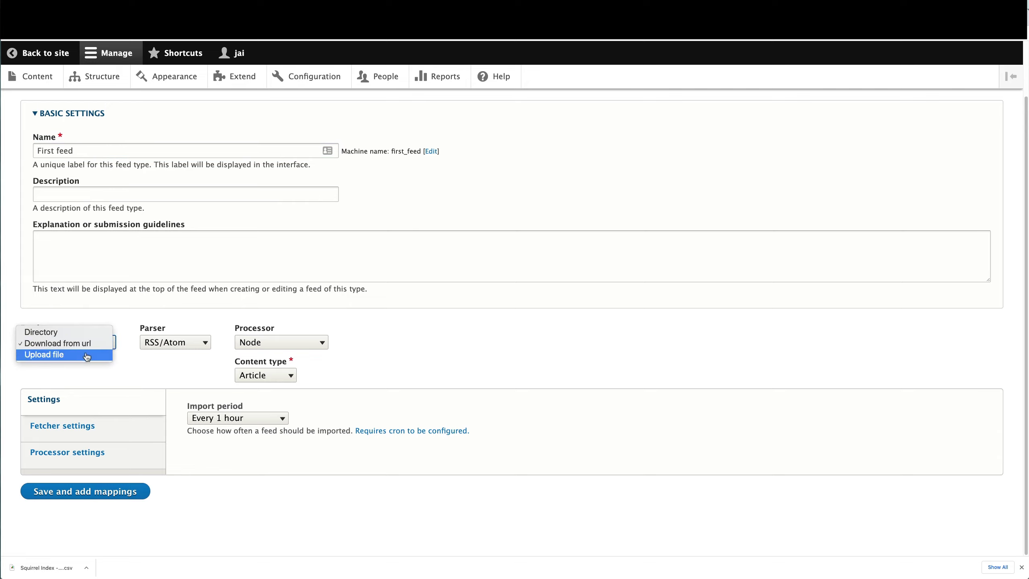
{"action": "left_click", "coordinate": [87, 355]}
{"action": "left_click", "coordinate": [194, 343]}
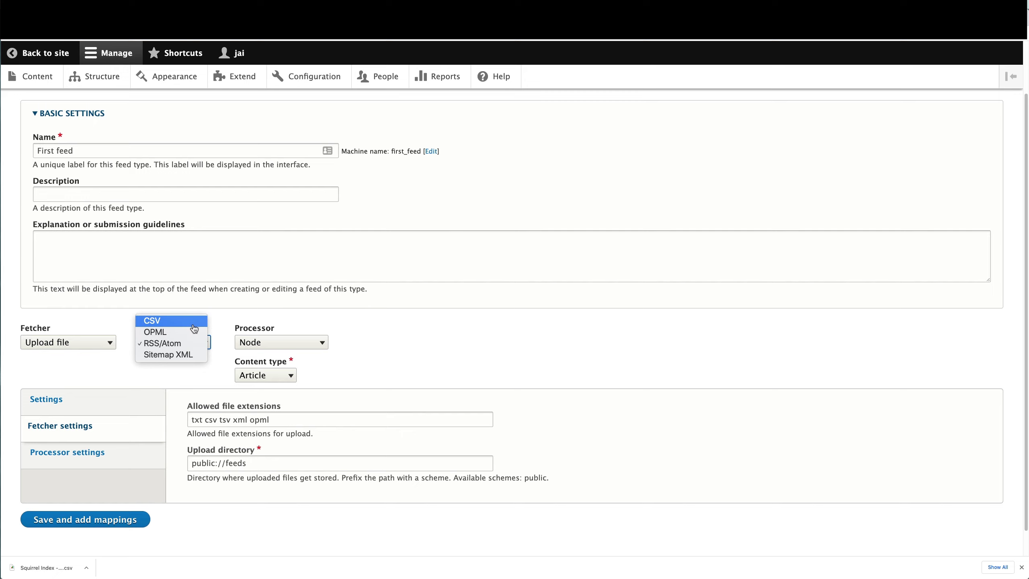
{"action": "left_click", "coordinate": [194, 328]}
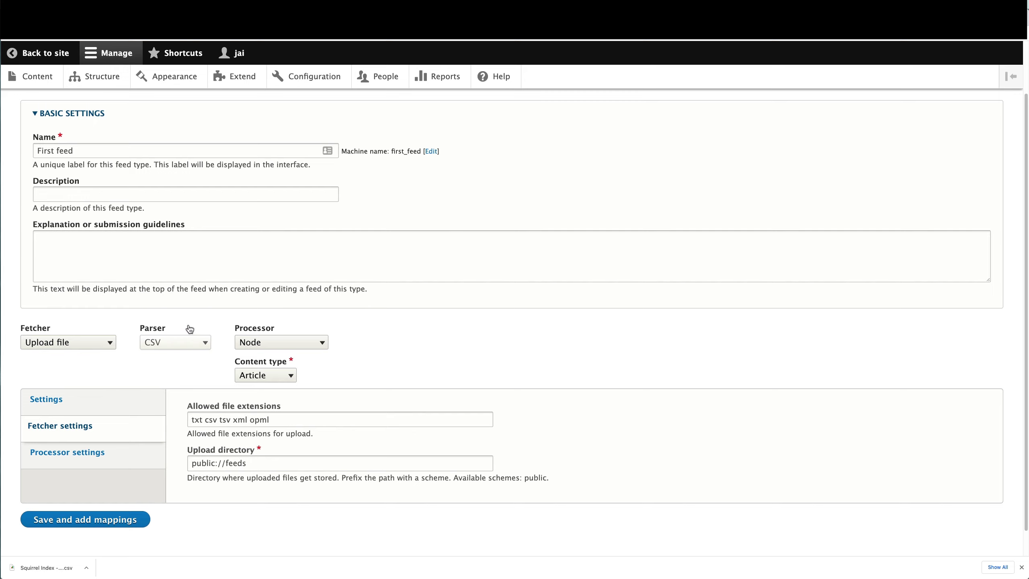
{"action": "left_click", "coordinate": [295, 344]}
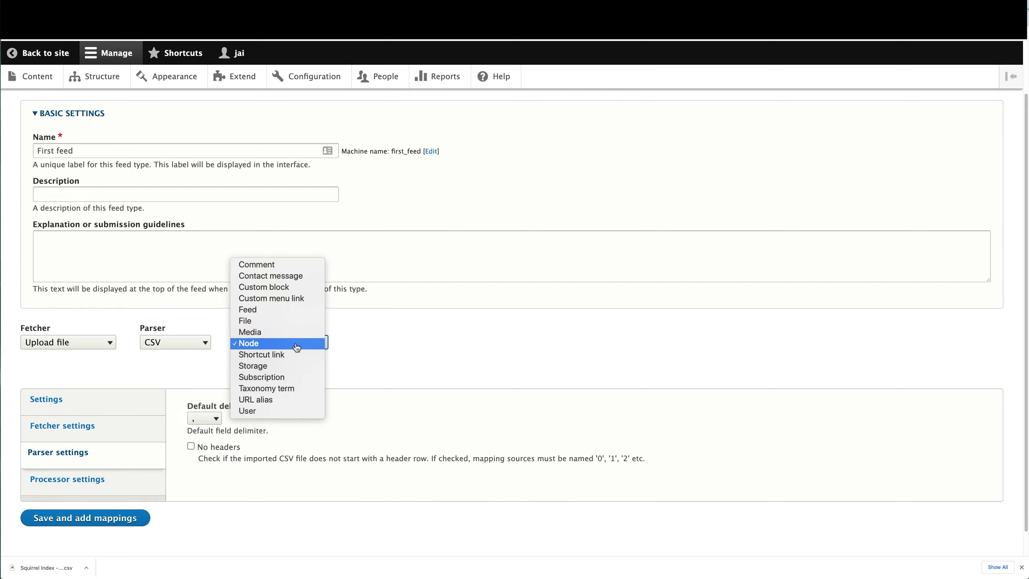
{"action": "left_click", "coordinate": [309, 368]}
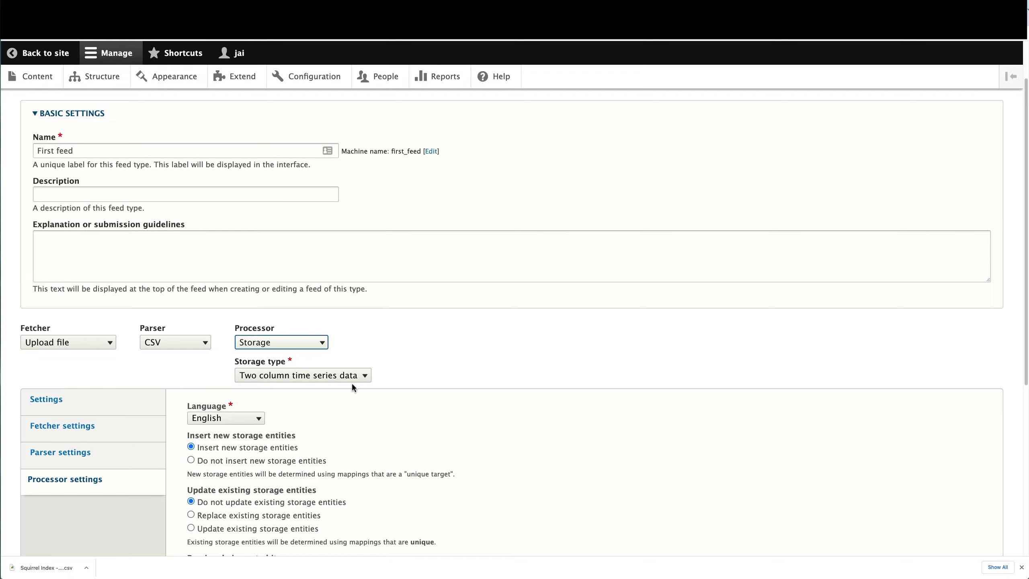
- Set the feed type's import period to Off
{"action": "scroll", "coordinate": [408, 375], "scroll_direction": "down", "scroll_amount": 5}
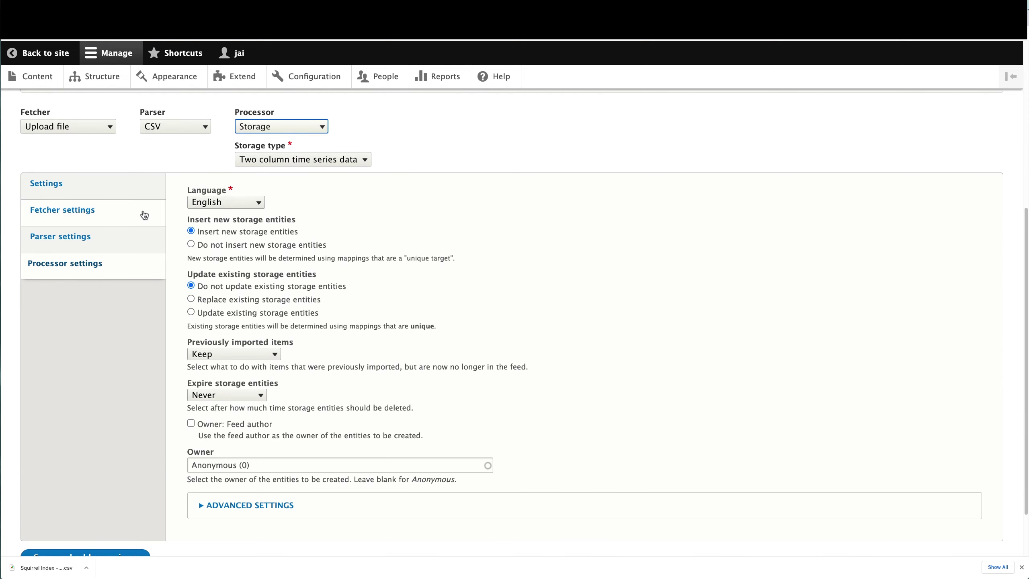
{"action": "left_click", "coordinate": [97, 185]}
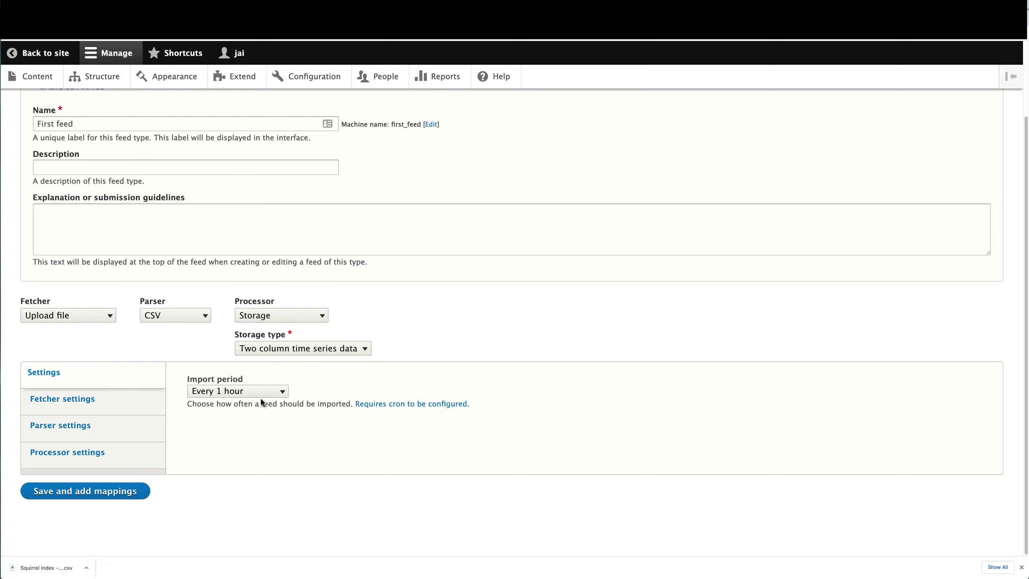
{"action": "scroll", "coordinate": [255, 404], "scroll_direction": "up", "scroll_amount": 2}
{"action": "scroll", "coordinate": [254, 404], "scroll_direction": "down", "scroll_amount": 2}
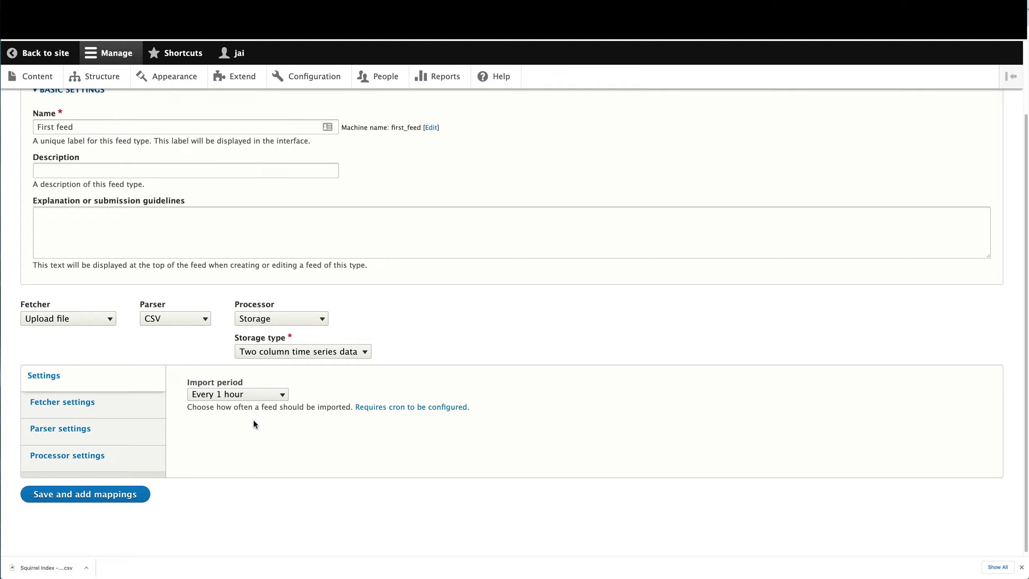
{"action": "left_click", "coordinate": [264, 396]}
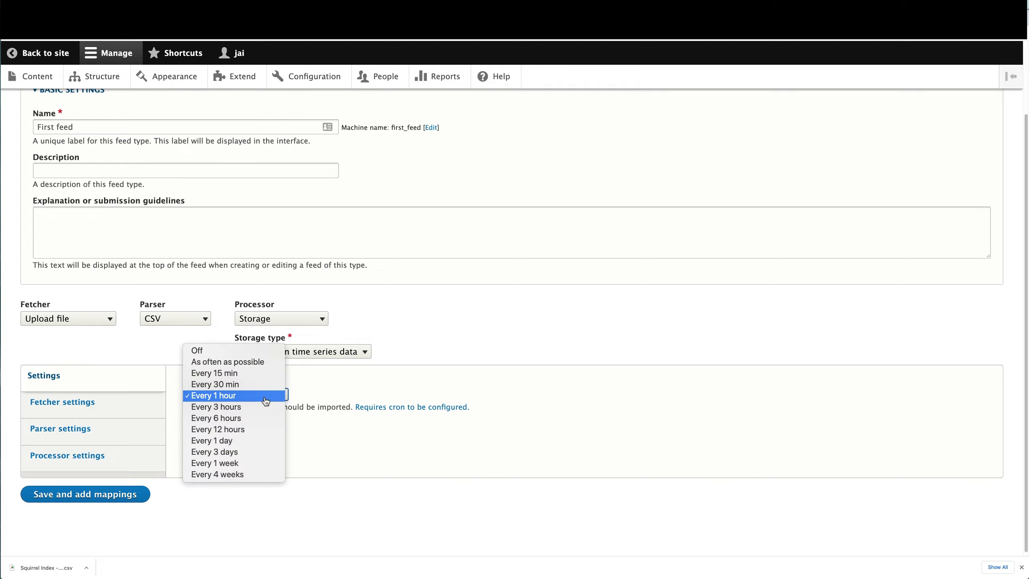
{"action": "left_click", "coordinate": [264, 351]}
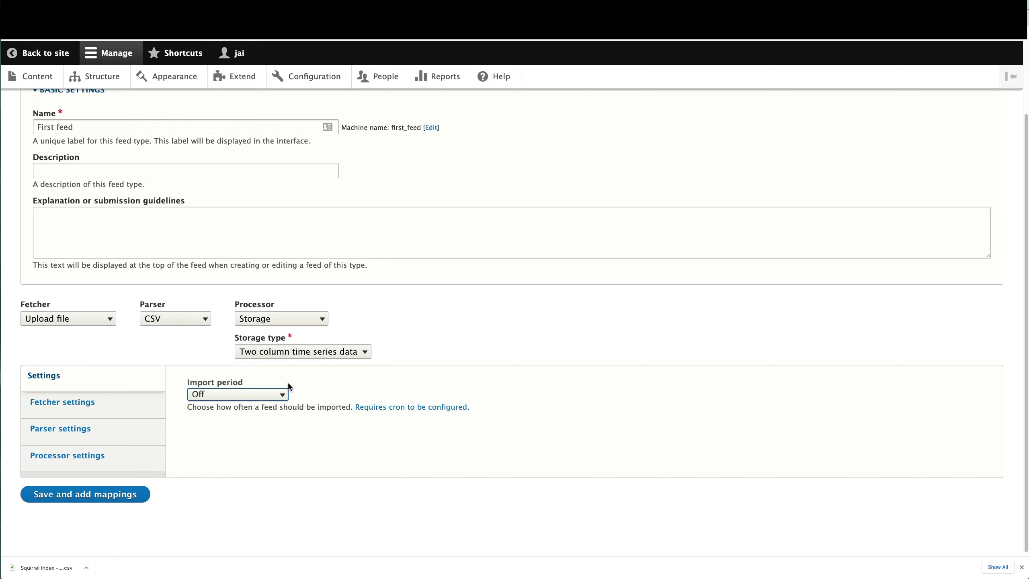
- Review the fetcher and parser settings, and make the feed author the owner of created entities in the processor settings
{"action": "left_click", "coordinate": [115, 409]}
{"action": "left_click", "coordinate": [106, 434]}
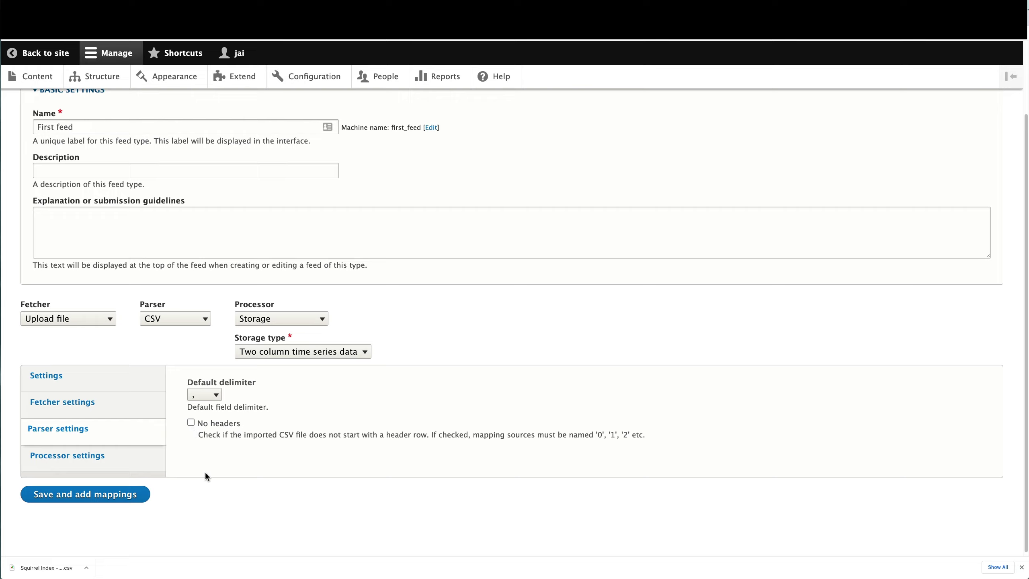
{"action": "left_click", "coordinate": [116, 457]}
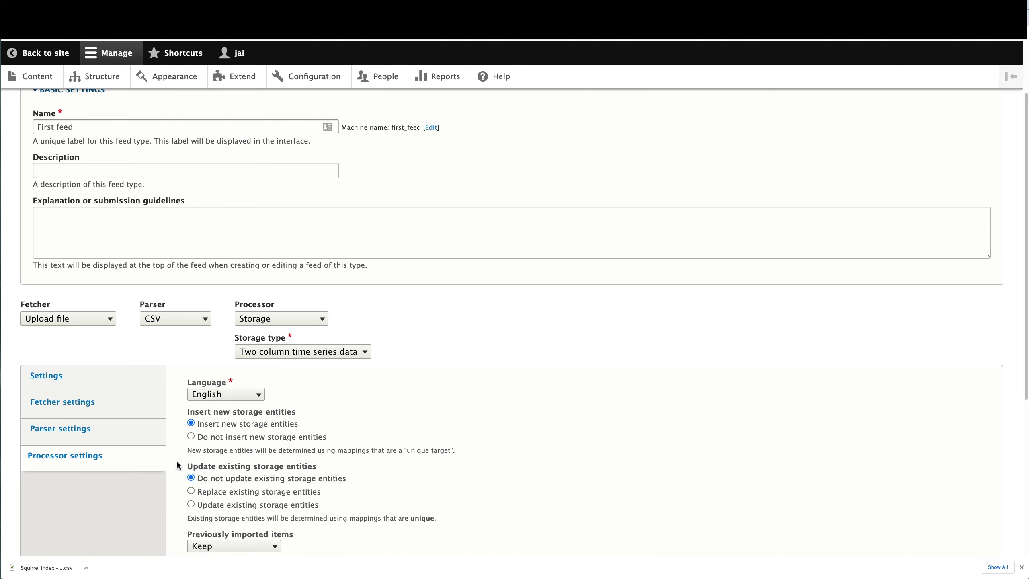
{"action": "scroll", "coordinate": [166, 472], "scroll_direction": "down", "scroll_amount": 2}
{"action": "scroll", "coordinate": [165, 472], "scroll_direction": "down", "scroll_amount": 5}
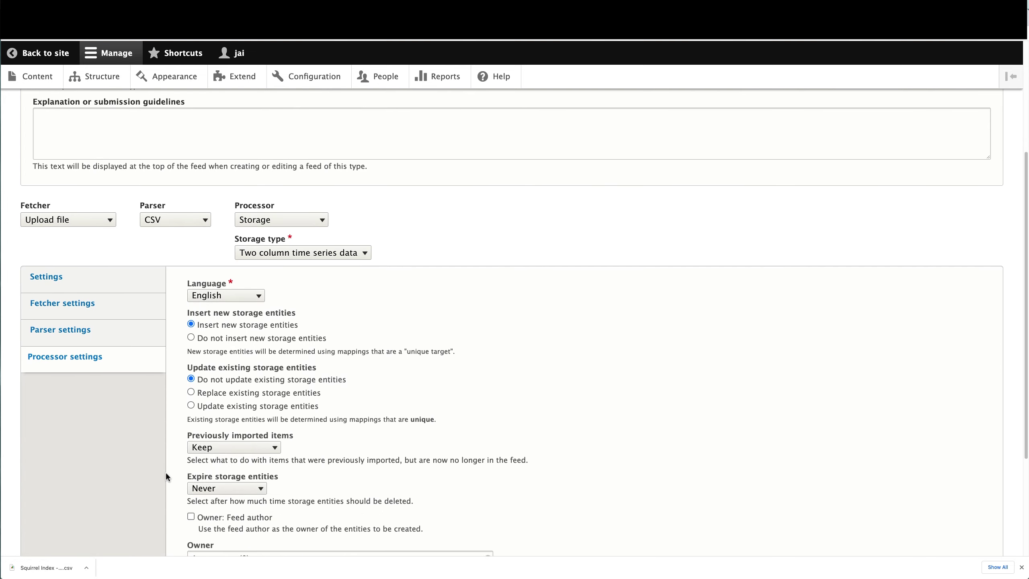
{"action": "scroll", "coordinate": [172, 473], "scroll_direction": "up", "scroll_amount": 1}
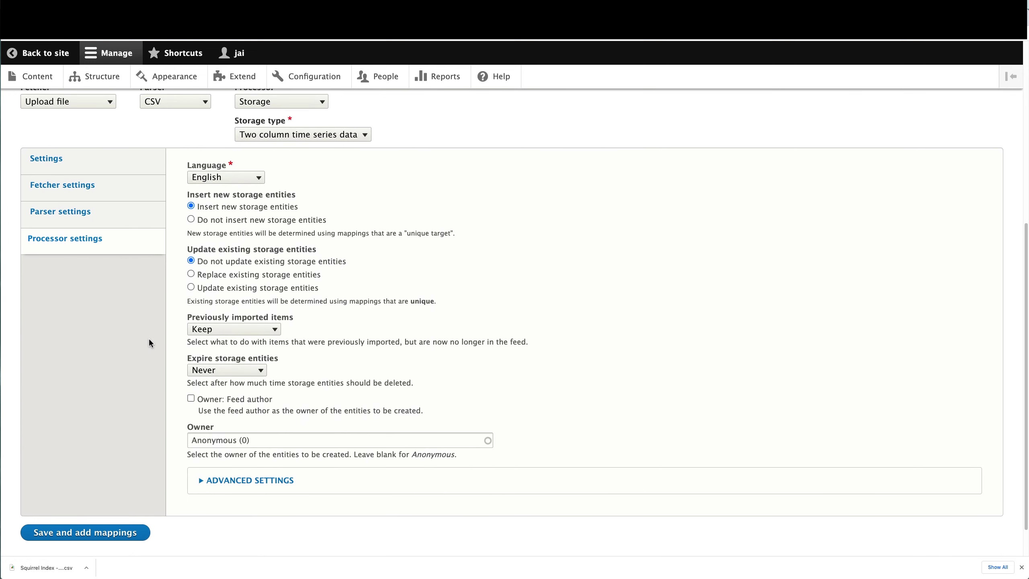
{"action": "left_click", "coordinate": [191, 398]}
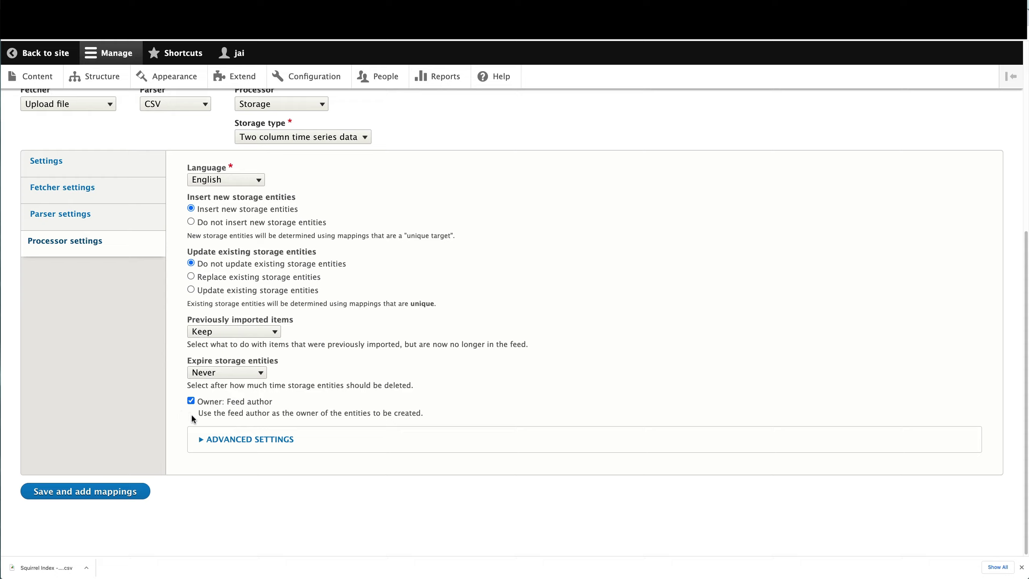
- Check the feed type's configuration once more, save it and continue to its mappings
{"action": "left_click", "coordinate": [111, 491]}
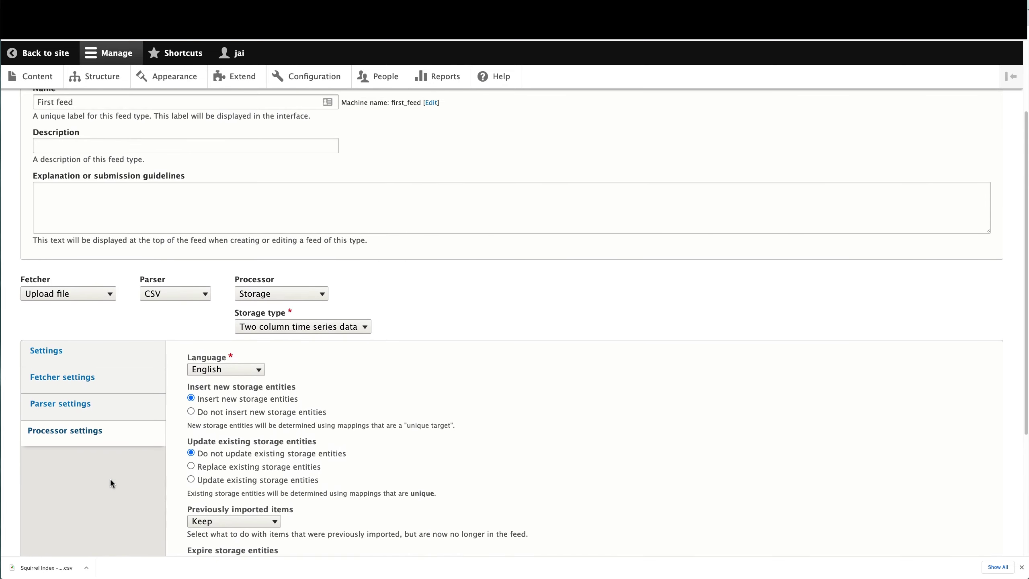
{"action": "scroll", "coordinate": [111, 482], "scroll_direction": "up", "scroll_amount": 2}
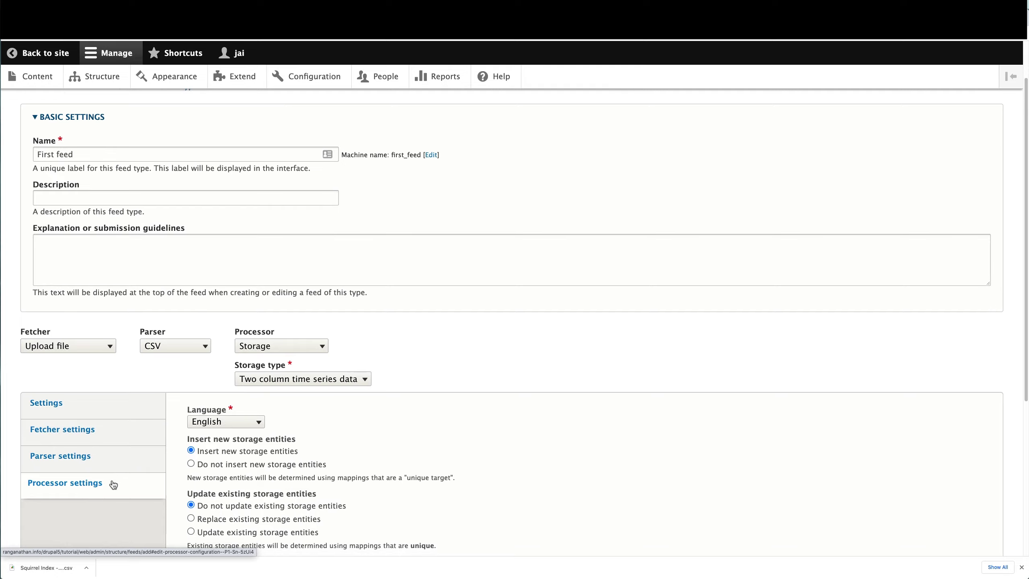
{"action": "scroll", "coordinate": [113, 484], "scroll_direction": "down", "scroll_amount": 4}
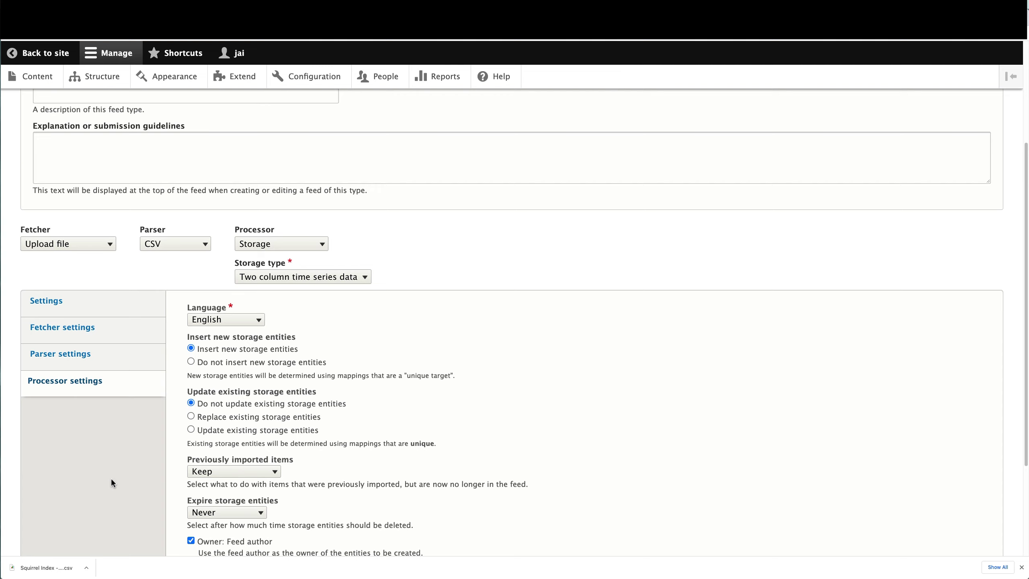
{"action": "scroll", "coordinate": [111, 478], "scroll_direction": "down", "scroll_amount": 5}
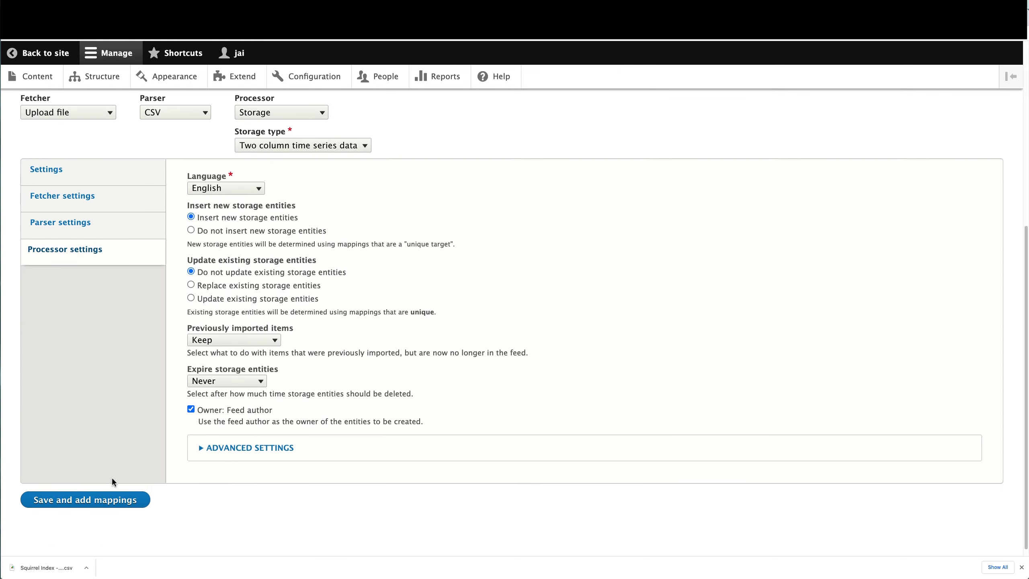
{"action": "left_click", "coordinate": [116, 500]}
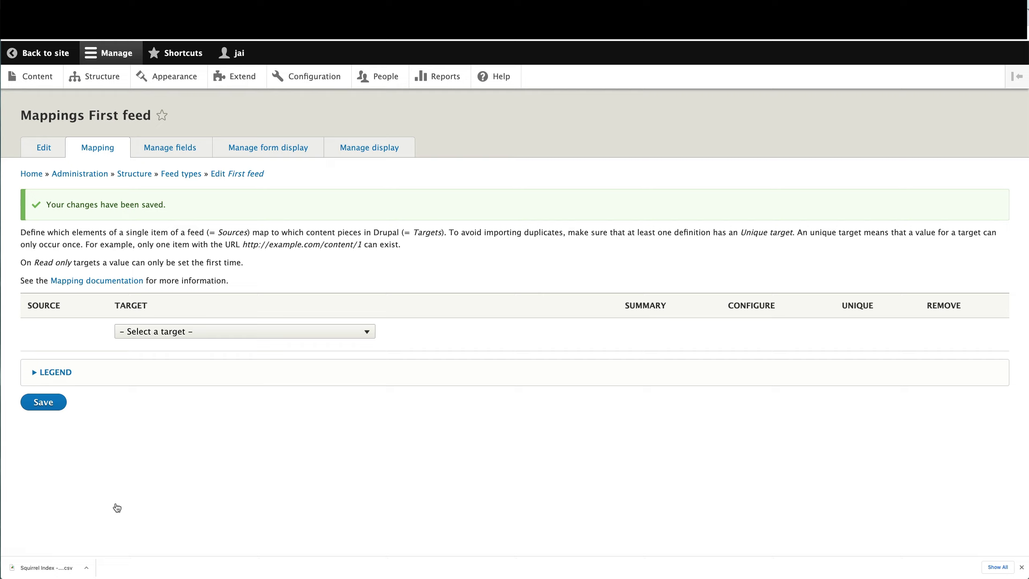
- Add Value (field_value) as a mapping target, check the column header in the Google Sheets spreadsheet, and choose a new CSV source
{"action": "left_click", "coordinate": [225, 335]}
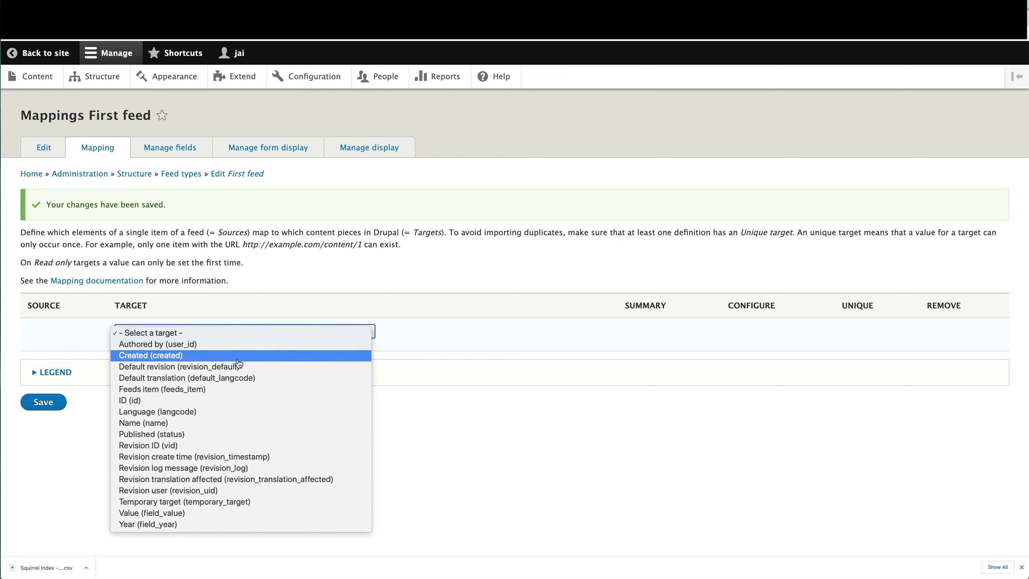
{"action": "left_click", "coordinate": [236, 514]}
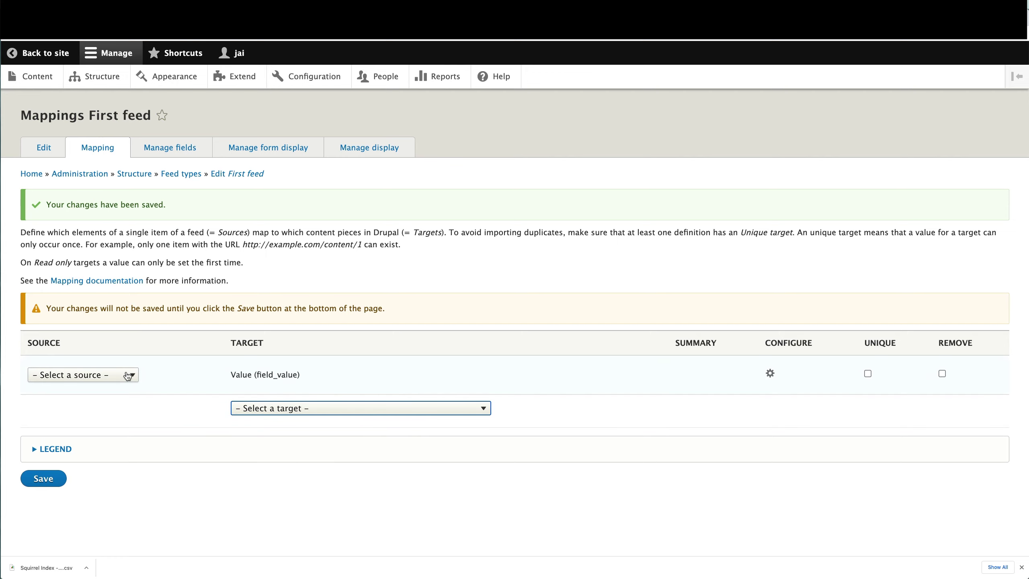
{"action": "left_click", "coordinate": [478, 9]}
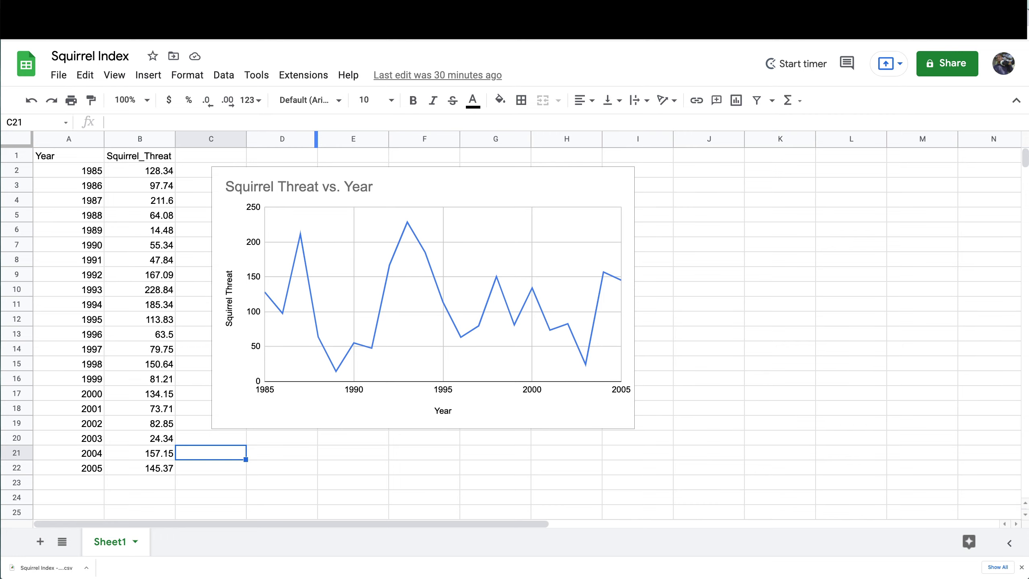
{"action": "left_click", "coordinate": [61, 9]}
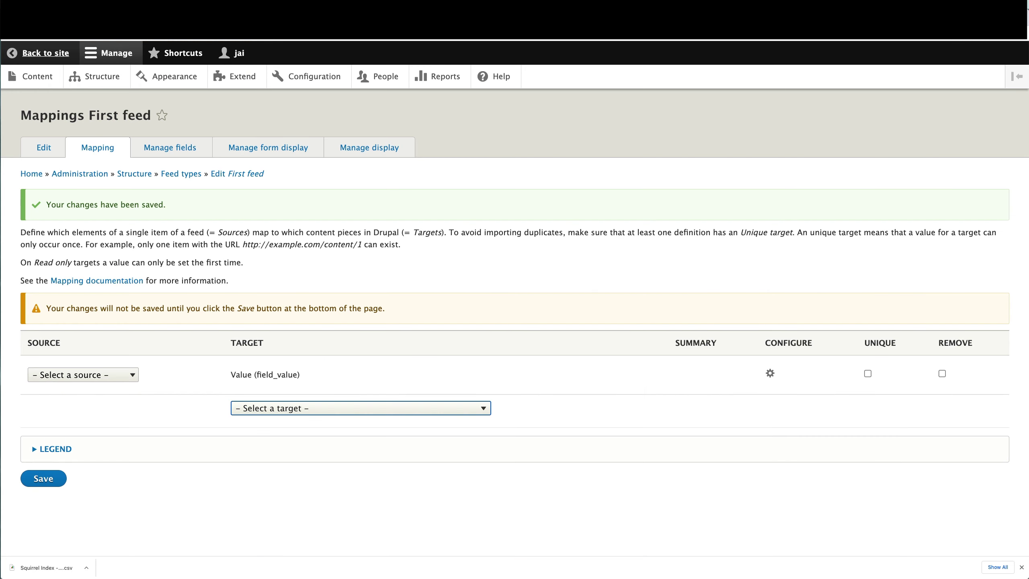
{"action": "left_click", "coordinate": [113, 382]}
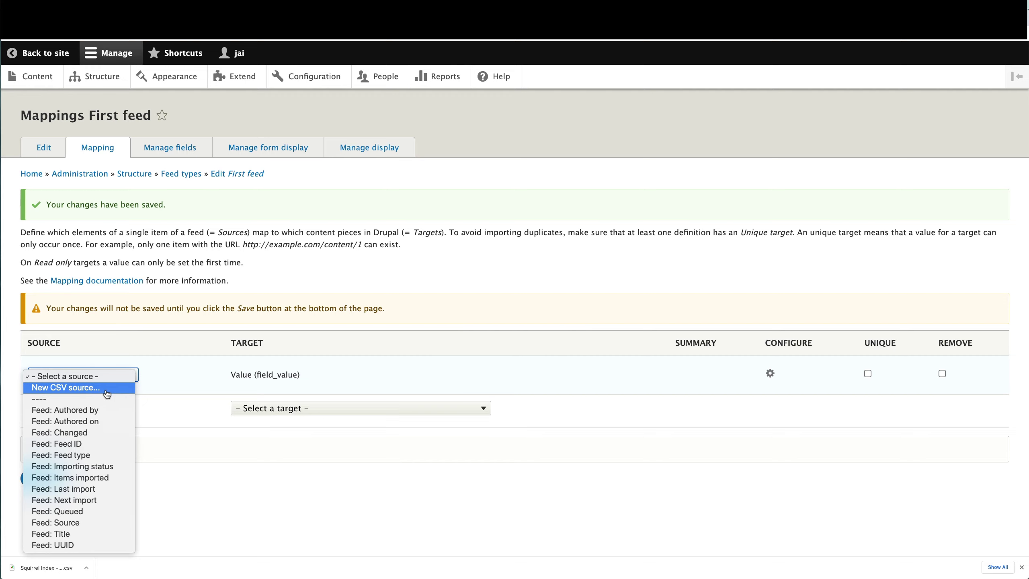
{"action": "left_click", "coordinate": [106, 388]}
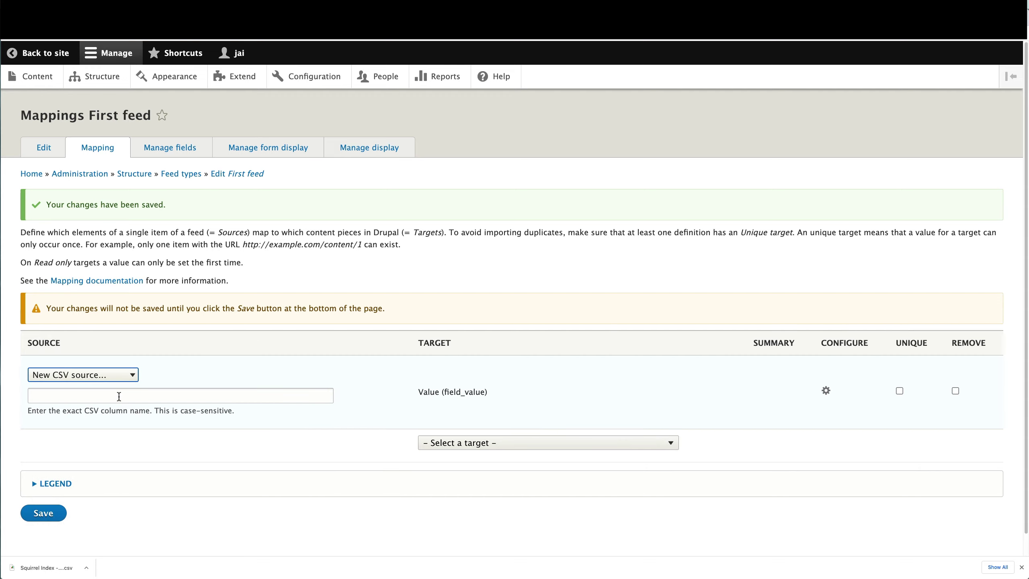
- Enter Squirrel_Threat as the CSV column name for the Value mapping, matching the header in the Google Sheets spreadsheet
{"action": "left_click", "coordinate": [119, 396]}
{"action": "type", "text": "Squiree"}
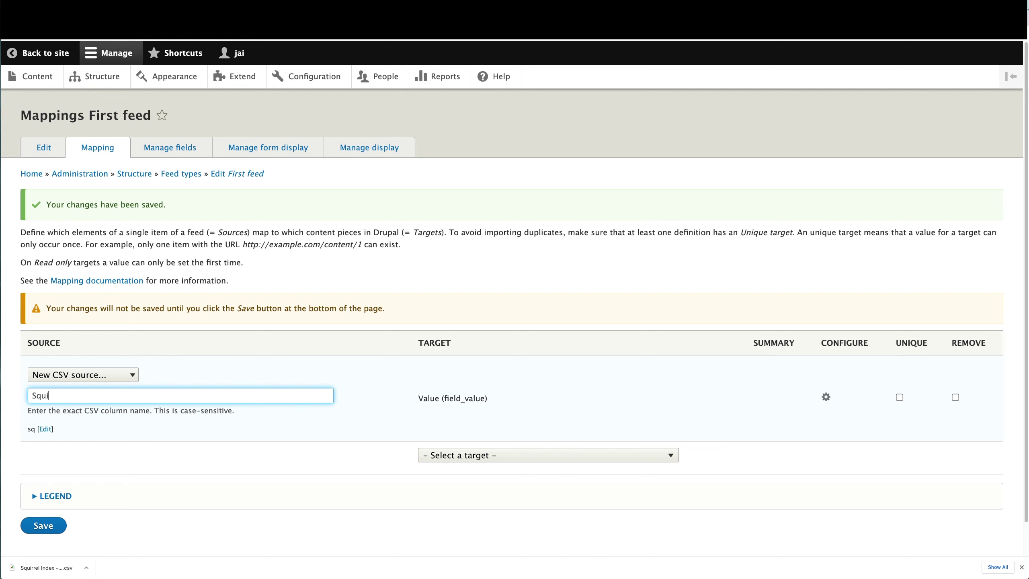
{"action": "key", "text": "BackSpace"}
{"action": "key", "text": "BackSpace"}
{"action": "type", "text": "rel"}
{"action": "left_click", "coordinate": [470, 8]}
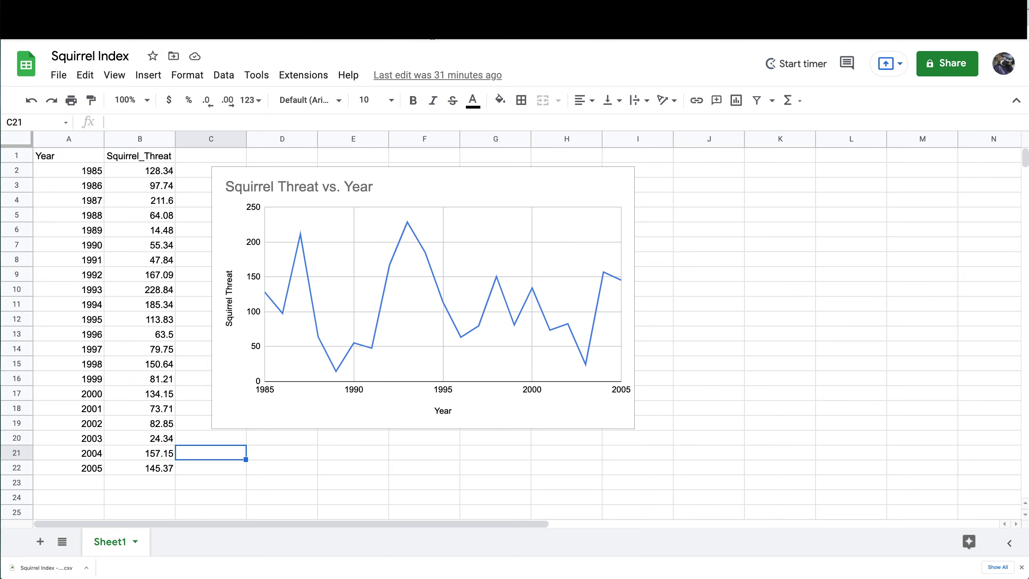
{"action": "left_click", "coordinate": [357, 9]}
{"action": "type", "text": "_th"}
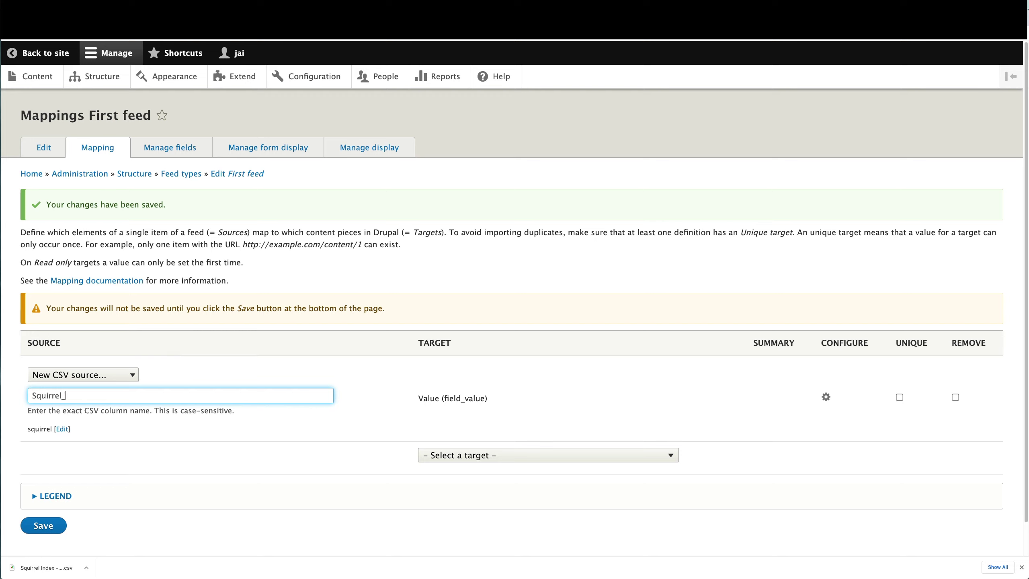
{"action": "key", "text": "BackSpace"}
{"action": "key", "text": "BackSpace"}
{"action": "type", "text": "Threat"}
- Add Year (field_year) as a second mapping target below the Value mapping
{"action": "left_click", "coordinate": [481, 456]}
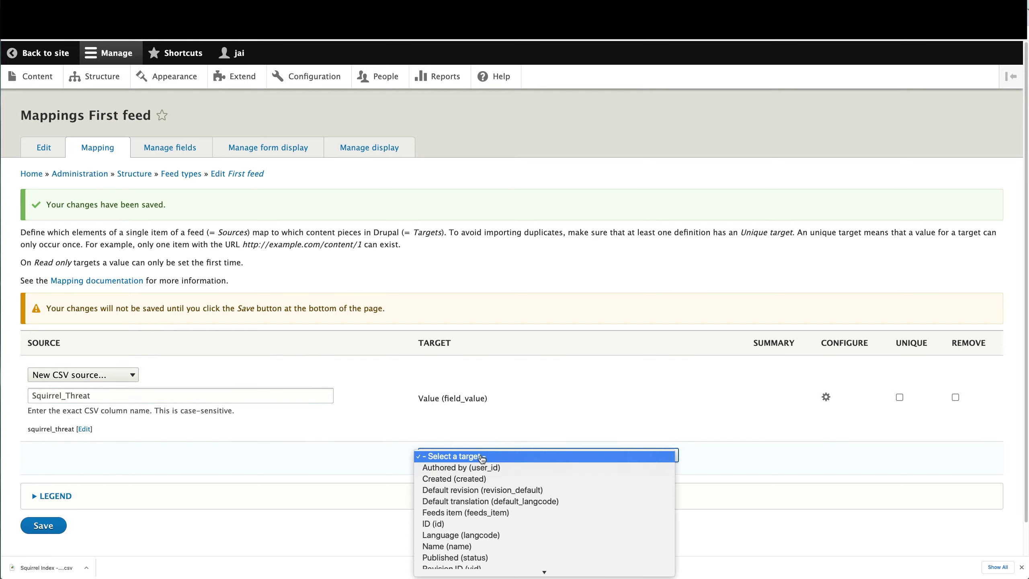
{"action": "scroll", "coordinate": [482, 457], "scroll_direction": "down", "scroll_amount": 3}
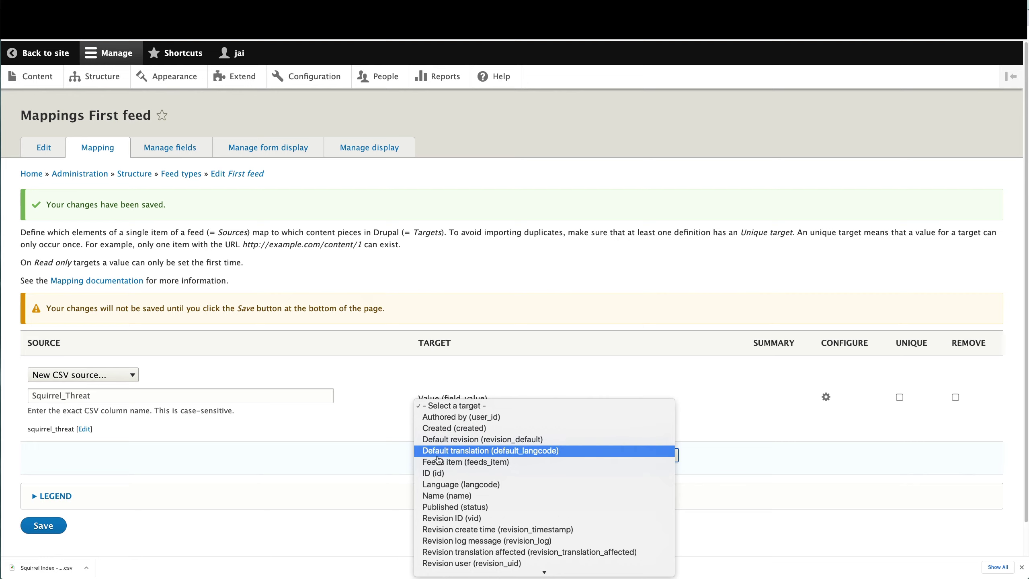
{"action": "scroll", "coordinate": [470, 462], "scroll_direction": "down", "scroll_amount": 2}
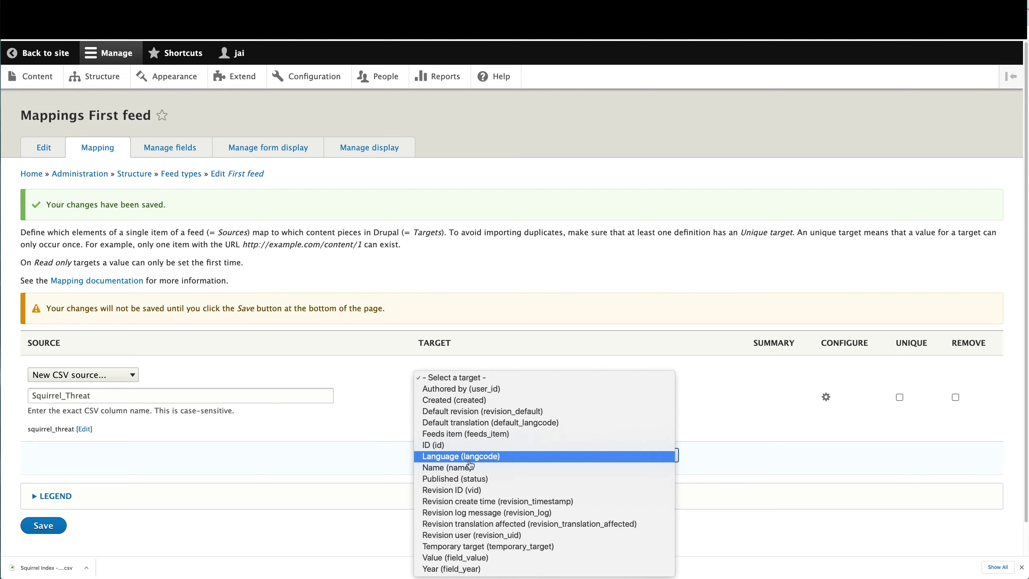
{"action": "left_click", "coordinate": [504, 569]}
{"action": "scroll", "coordinate": [320, 449], "scroll_direction": "down", "scroll_amount": 2}
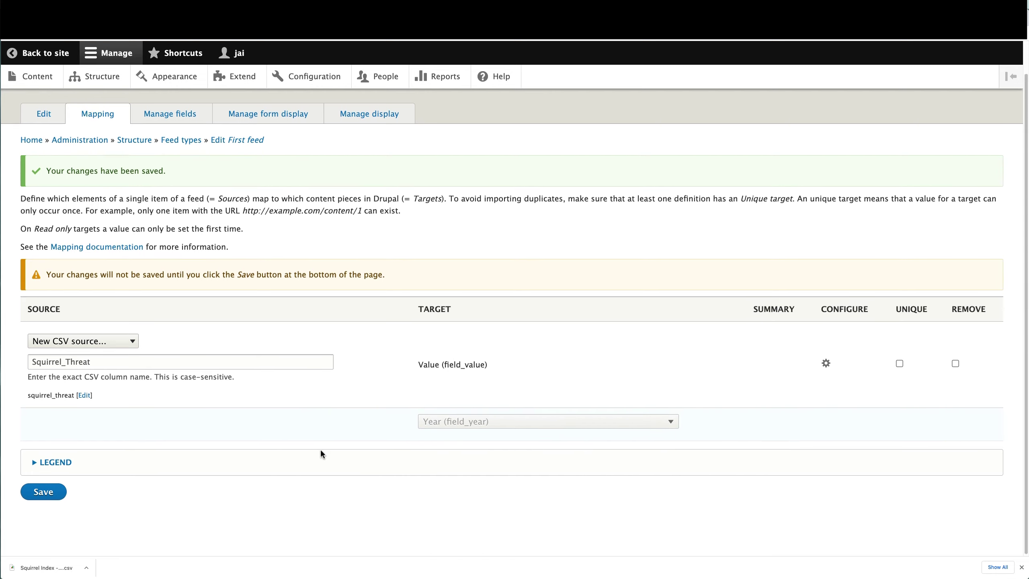
{"action": "scroll", "coordinate": [332, 463], "scroll_direction": "down", "scroll_amount": 2}
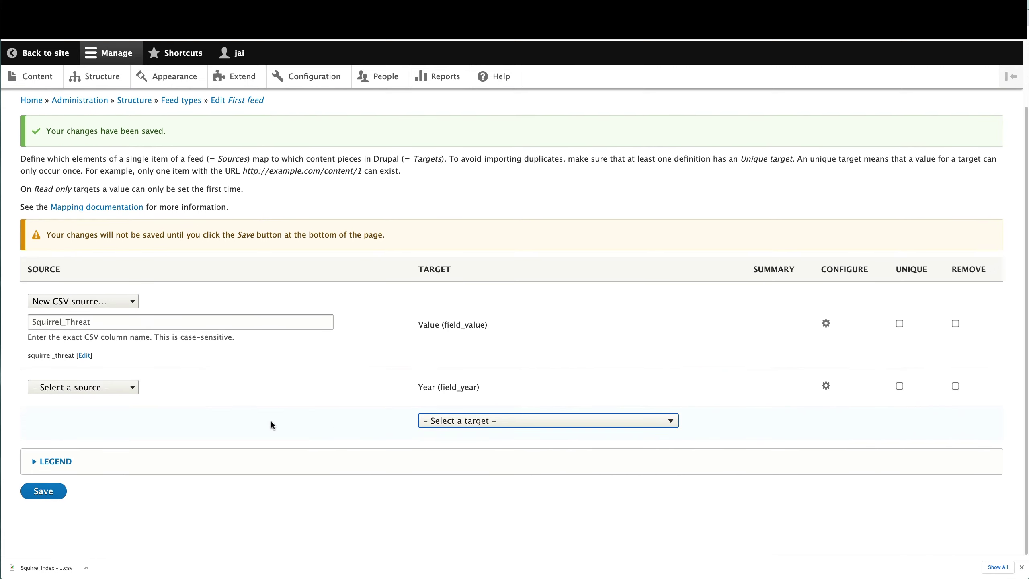
- Give the Year mapping a new CSV source with the exact column name Year
{"action": "left_click", "coordinate": [115, 388]}
{"action": "left_click", "coordinate": [114, 399]}
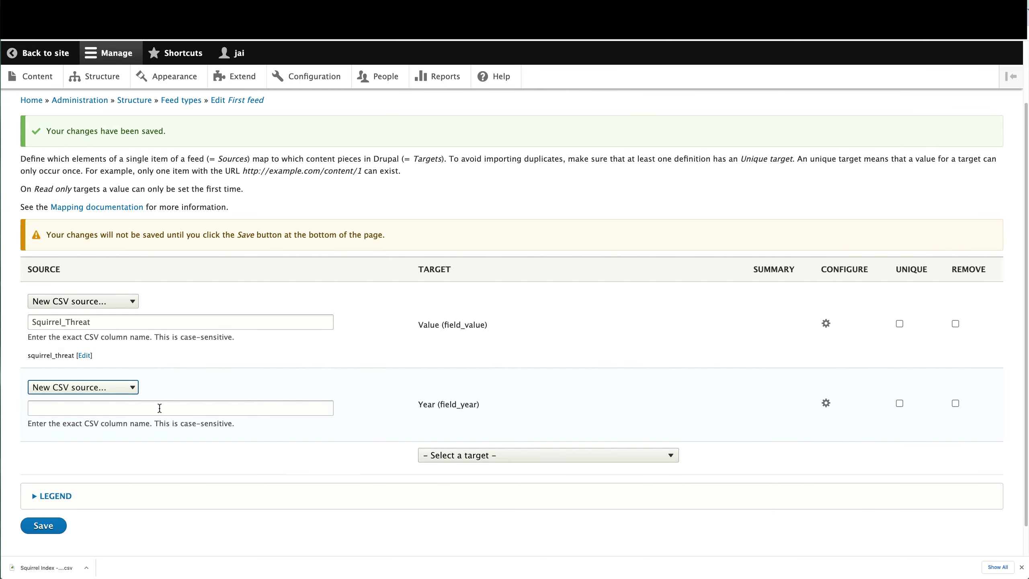
{"action": "left_click", "coordinate": [159, 408]}
{"action": "type", "text": "Year"}
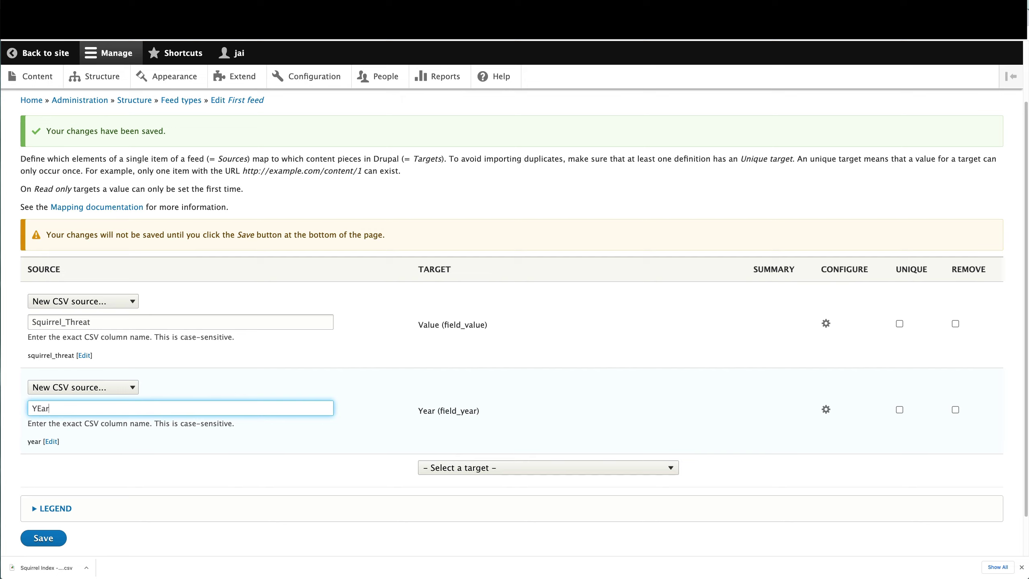
{"action": "key", "text": "BackSpace"}
{"action": "key", "text": "BackSpace"}
{"action": "key", "text": "BackSpace"}
{"action": "type", "text": "ear"}
- Add Name (name) as a mapping target with Feed: Title as its source, and save the mappings
{"action": "left_click", "coordinate": [485, 469]}
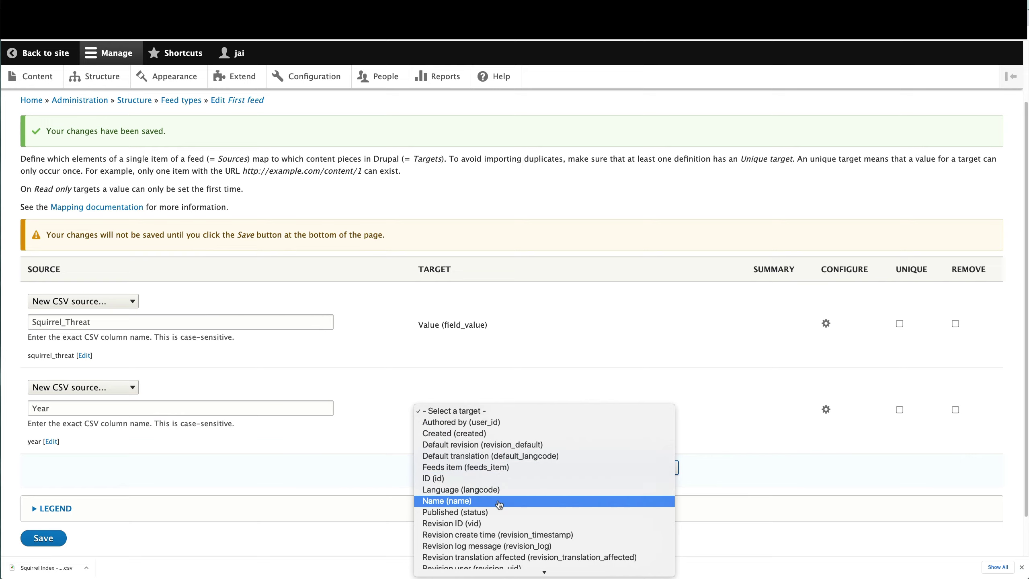
{"action": "left_click", "coordinate": [499, 502]}
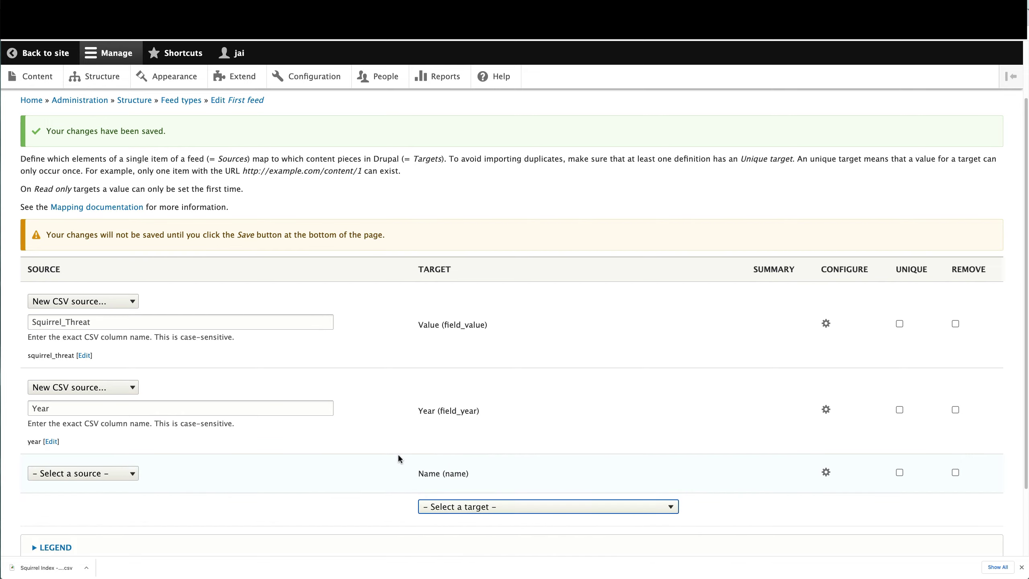
{"action": "scroll", "coordinate": [363, 455], "scroll_direction": "down", "scroll_amount": 3}
{"action": "left_click", "coordinate": [121, 387]}
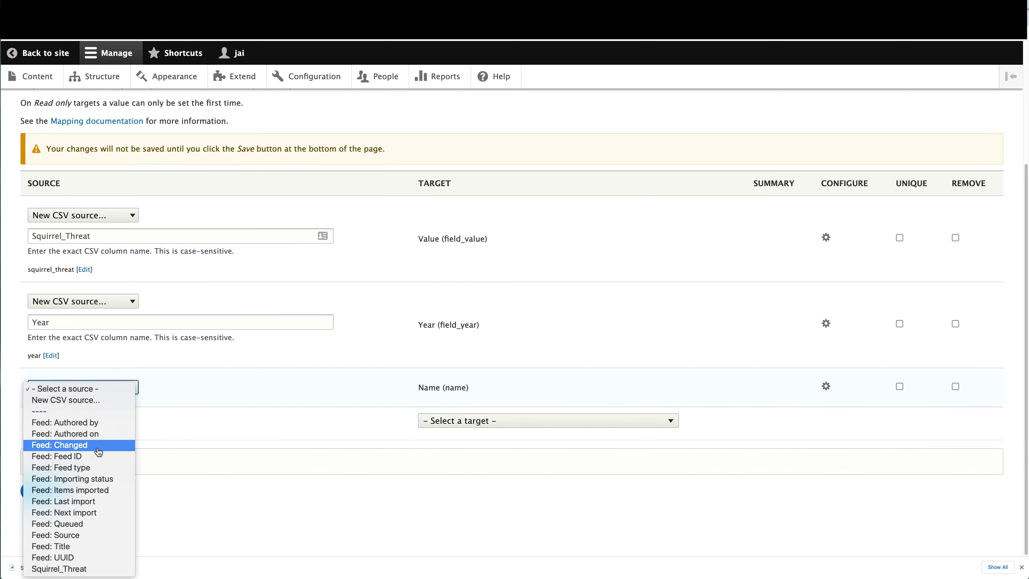
{"action": "left_click", "coordinate": [90, 547]}
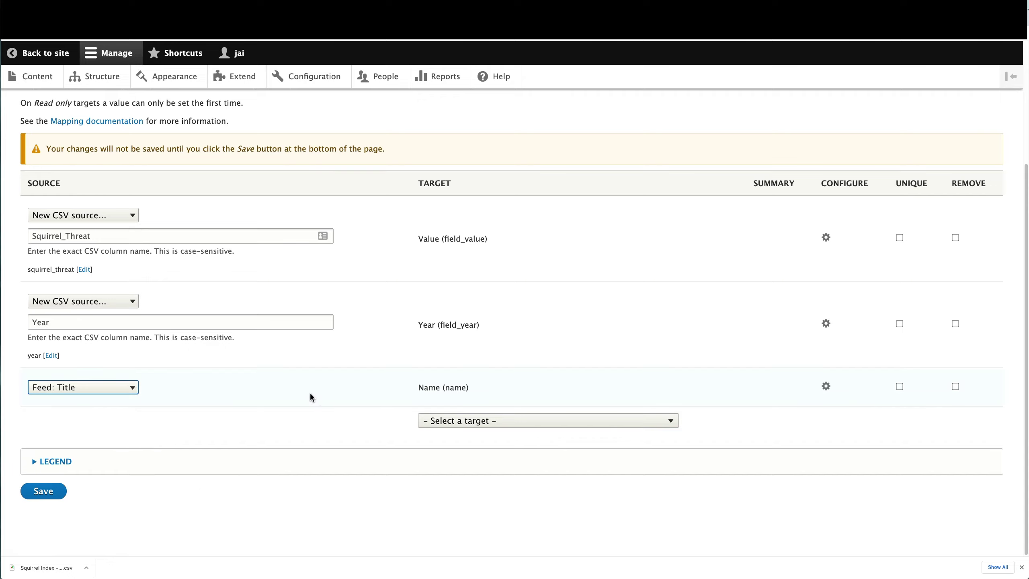
{"action": "left_click", "coordinate": [43, 491]}
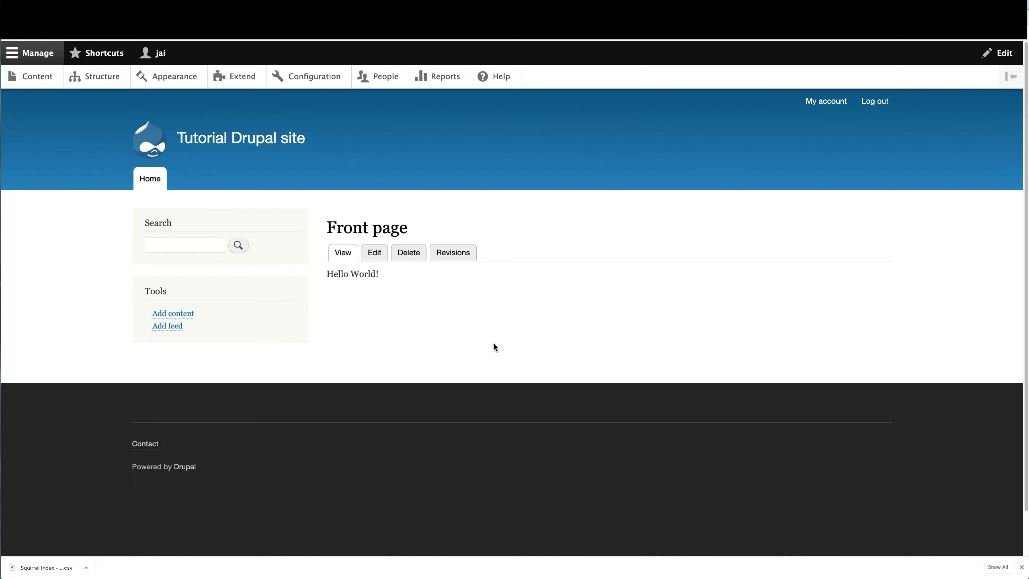
- Go to the site's list of feeds in the content administration and start adding a new feed
{"action": "left_click", "coordinate": [38, 81]}
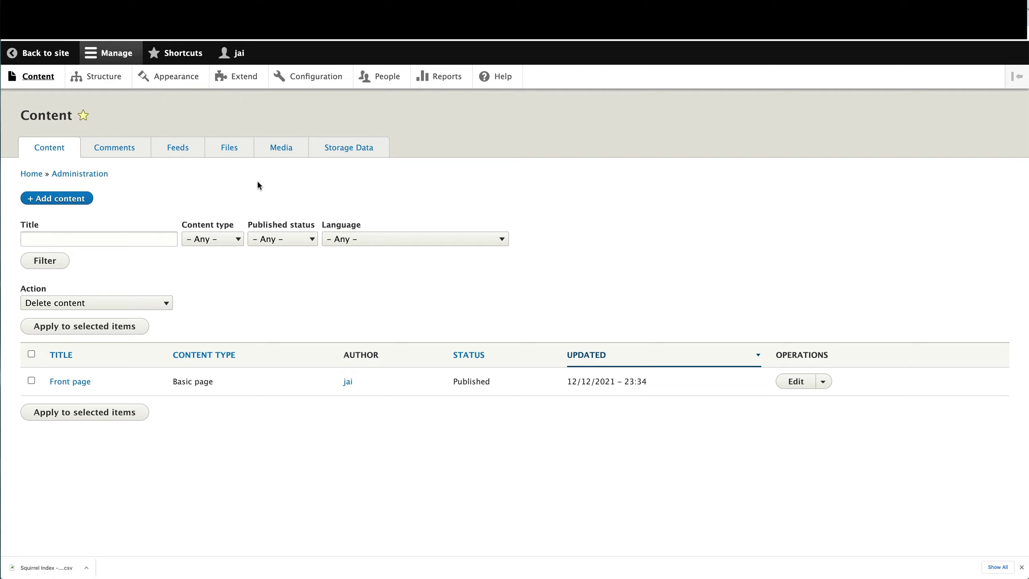
{"action": "left_click", "coordinate": [183, 157]}
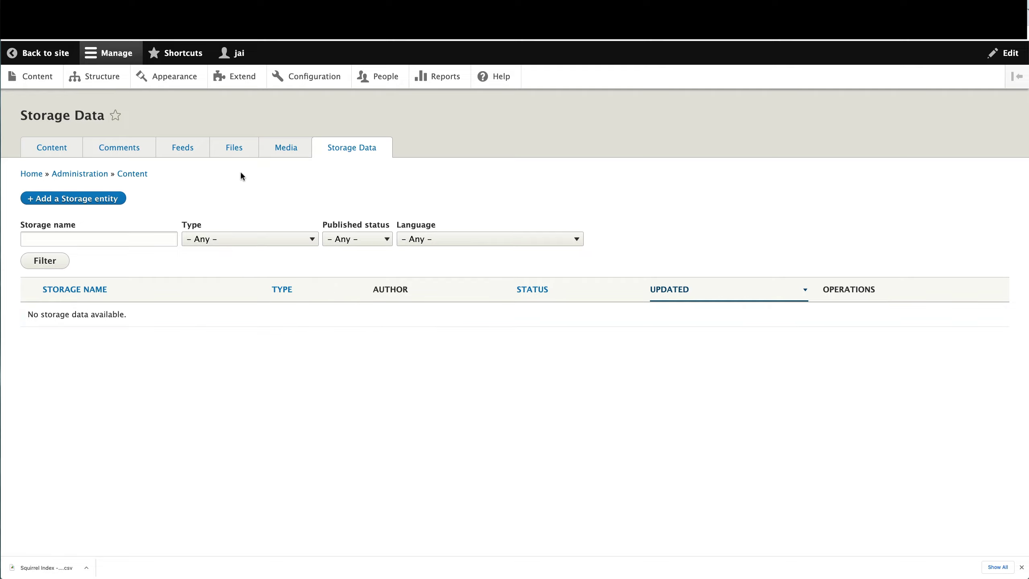
{"action": "left_click", "coordinate": [189, 157]}
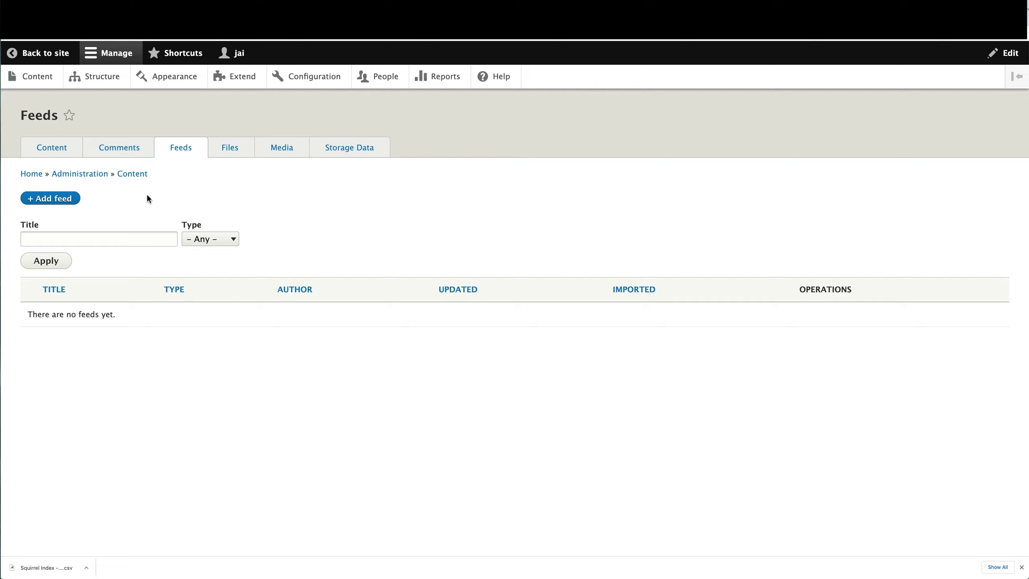
{"action": "left_click", "coordinate": [62, 200]}
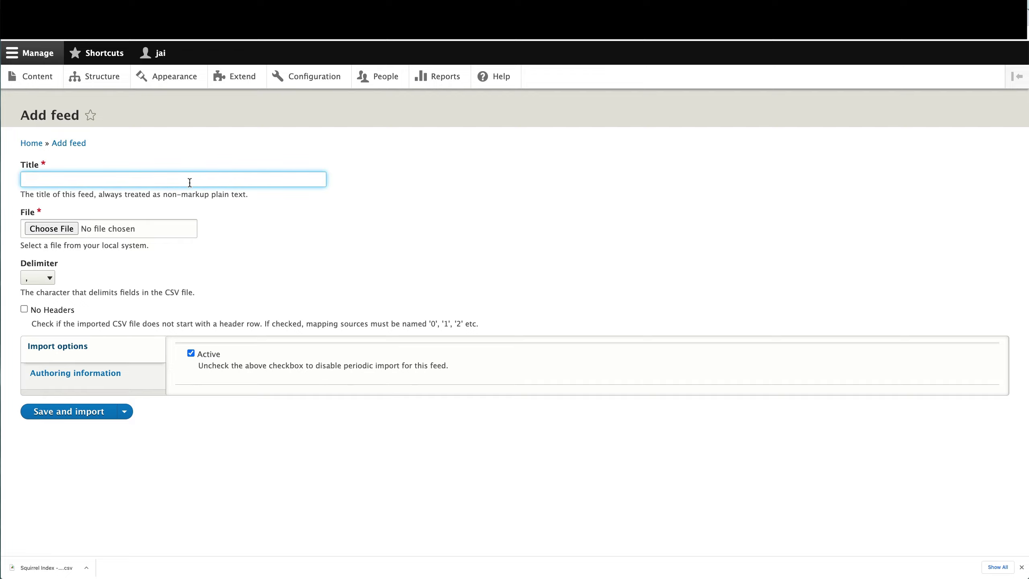
- Title the new feed Squirrel Threat
{"action": "type", "text": "Fris"}
{"action": "key", "text": "BackSpace"}
{"action": "key", "text": "BackSpace"}
{"action": "key", "text": "BackSpace"}
{"action": "key", "text": "BackSpace"}
{"action": "type", "text": "S"}
{"action": "key", "text": "shift+Tab"}
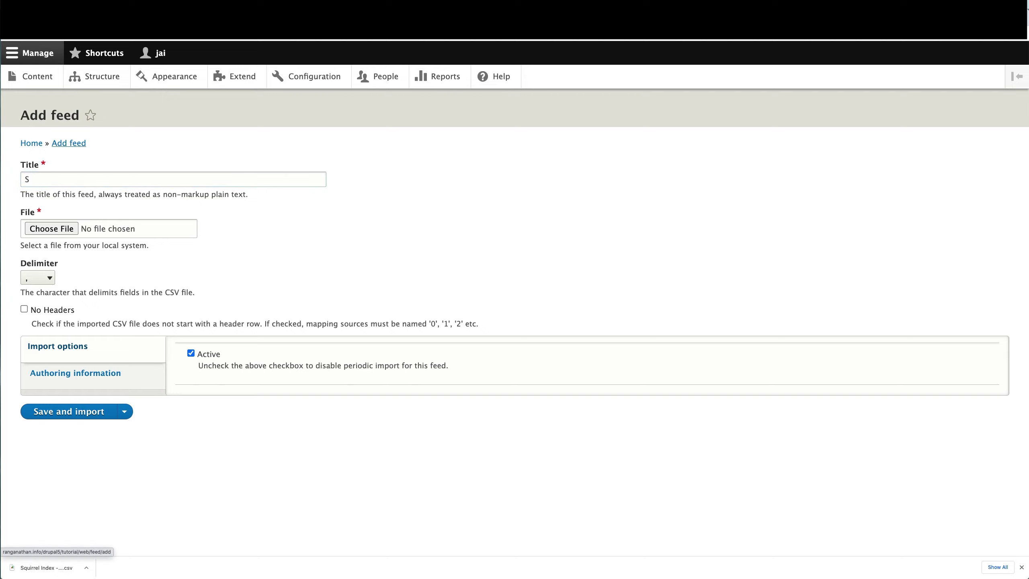
{"action": "left_click", "coordinate": [194, 182]}
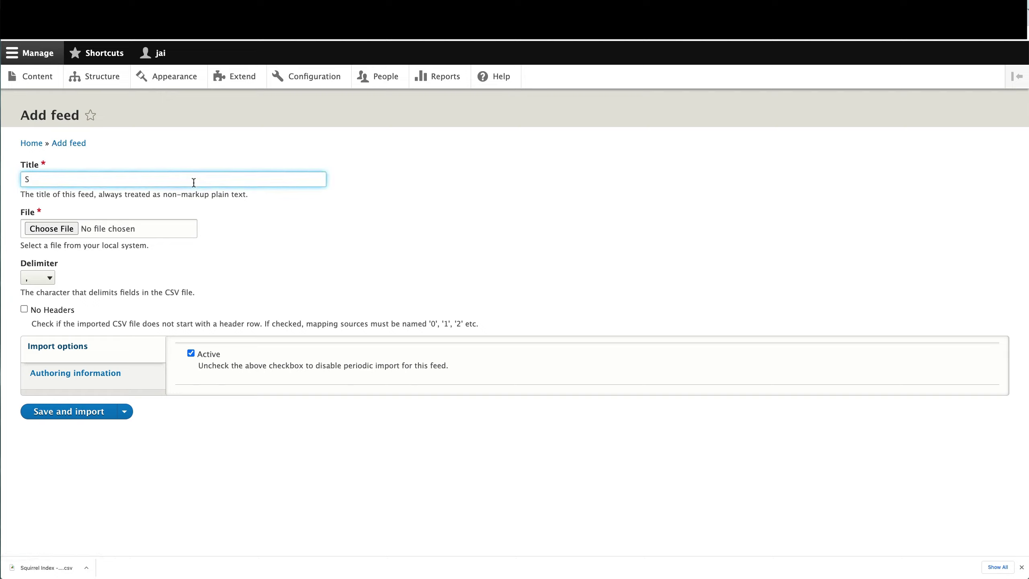
{"action": "type", "text": "quirrel Threat"}
- Attach Squirrel Index - Sheet1.csv from Downloads with periodic import disabled, and save and import the feed
{"action": "left_click", "coordinate": [57, 236]}
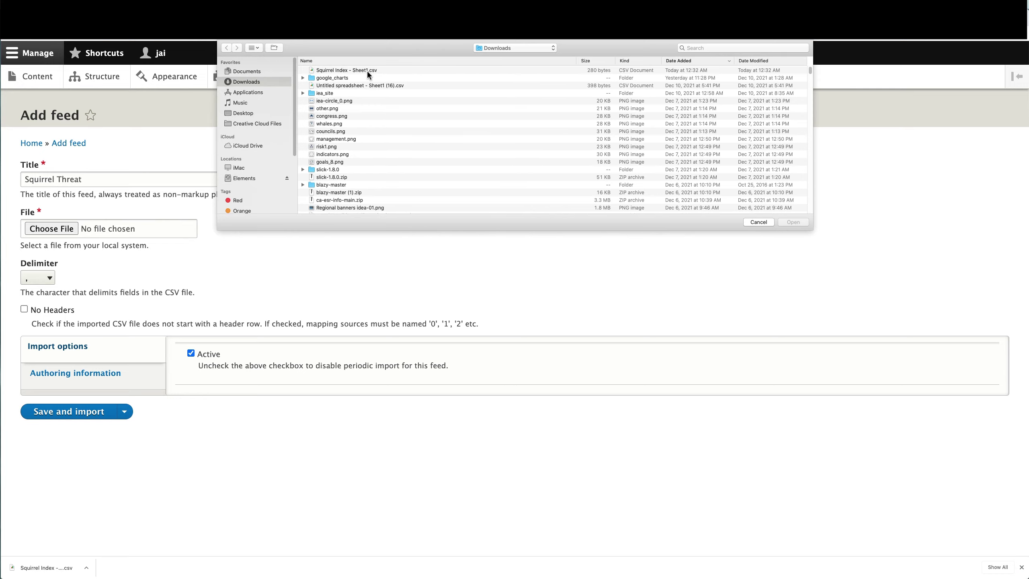
{"action": "left_click", "coordinate": [367, 70]}
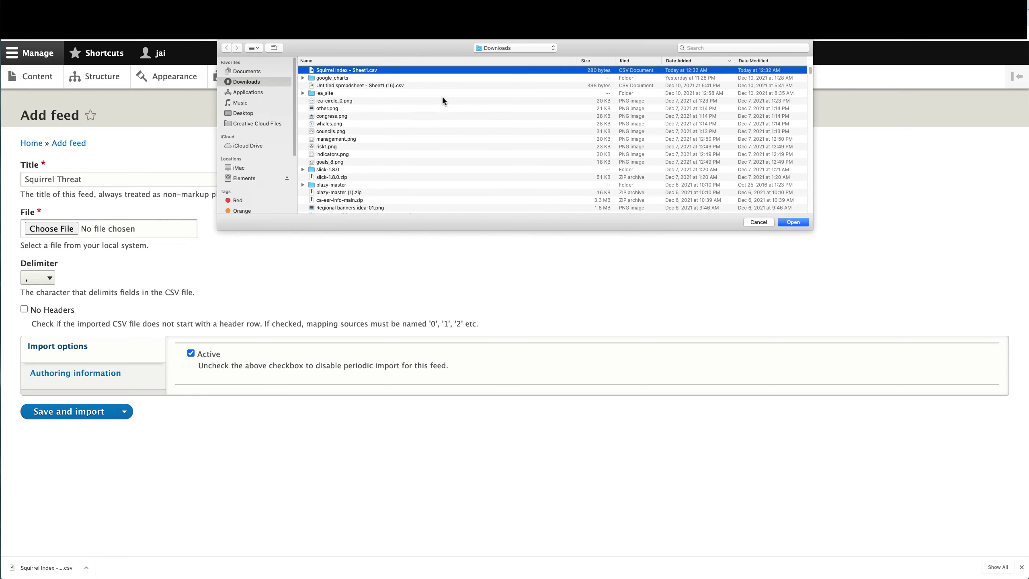
{"action": "left_click", "coordinate": [792, 222]}
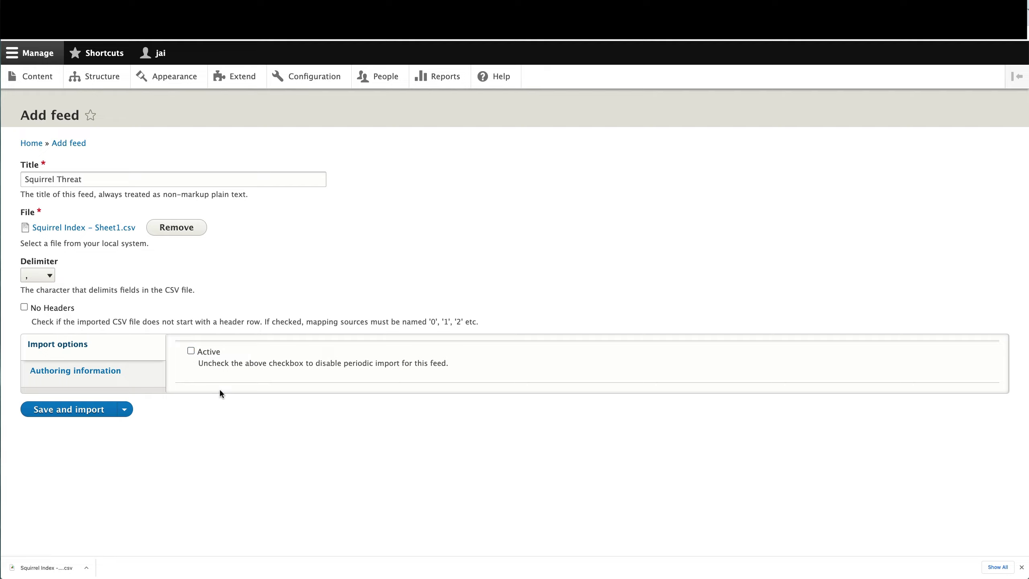
{"action": "left_click", "coordinate": [126, 382]}
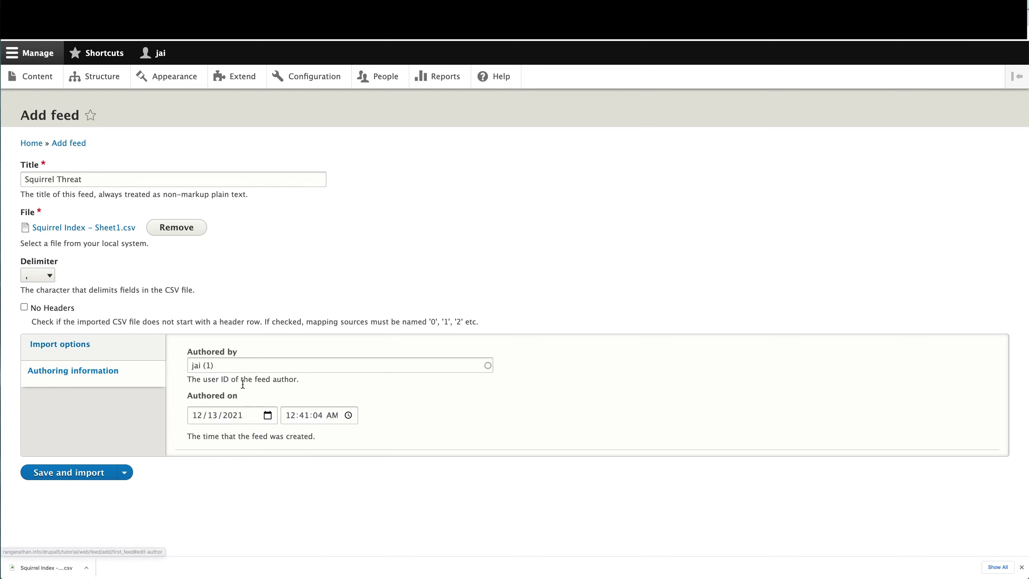
{"action": "left_click", "coordinate": [75, 474]}
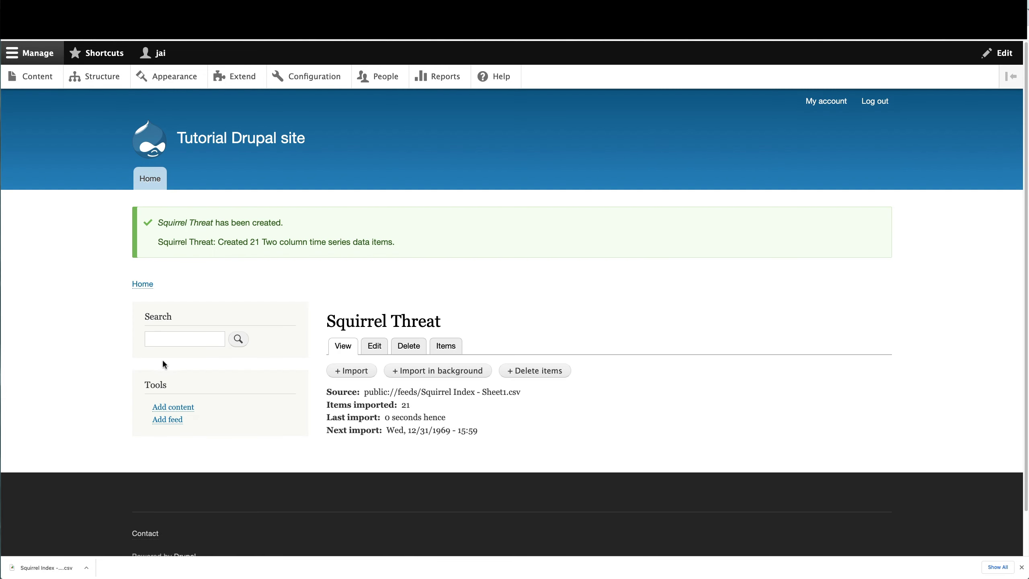
- Check the new feed in the feeds list and look through the imported items in the storage data list
{"action": "left_click", "coordinate": [46, 85]}
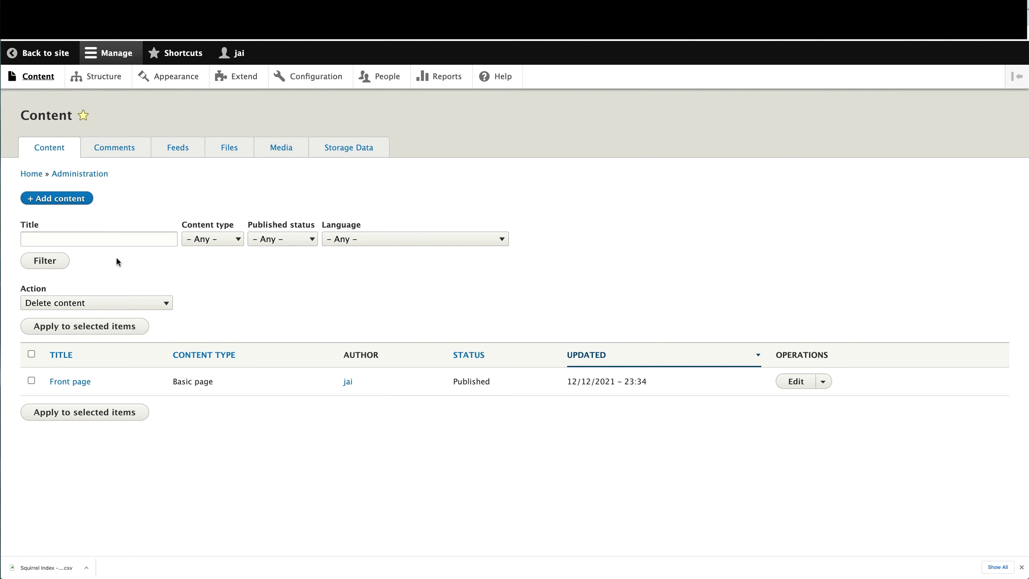
{"action": "left_click", "coordinate": [184, 147]}
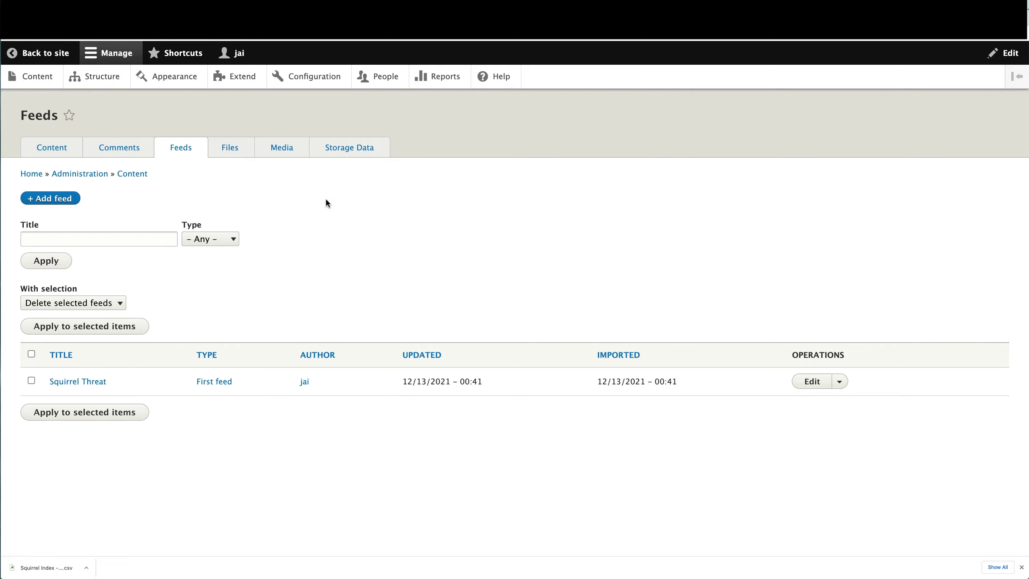
{"action": "left_click", "coordinate": [353, 153]}
{"action": "scroll", "coordinate": [294, 262], "scroll_direction": "down", "scroll_amount": 8}
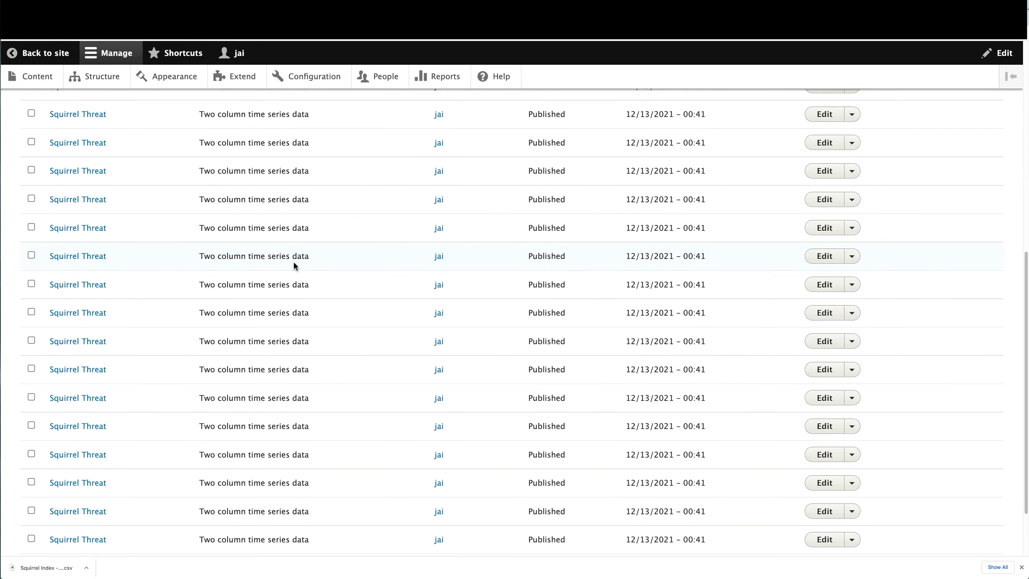
{"action": "scroll", "coordinate": [294, 264], "scroll_direction": "up", "scroll_amount": 5}
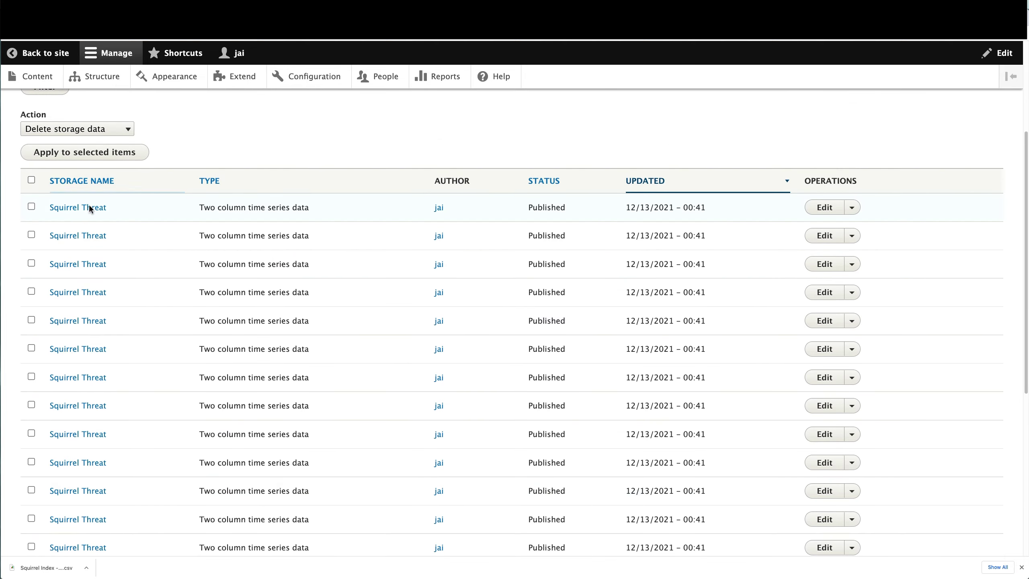
- Inspect the year and value of two imported Squirrel Threat items, and compare the storage data with the Google Sheets spreadsheet
{"action": "left_click", "coordinate": [95, 242]}
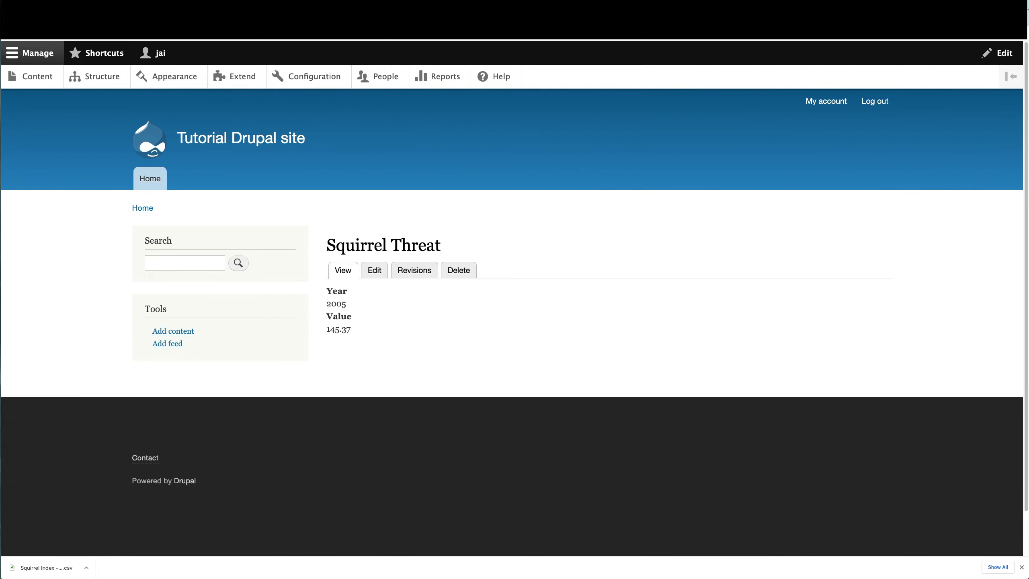
{"action": "left_click", "coordinate": [8, 36]}
{"action": "scroll", "coordinate": [168, 238], "scroll_direction": "down", "scroll_amount": 5}
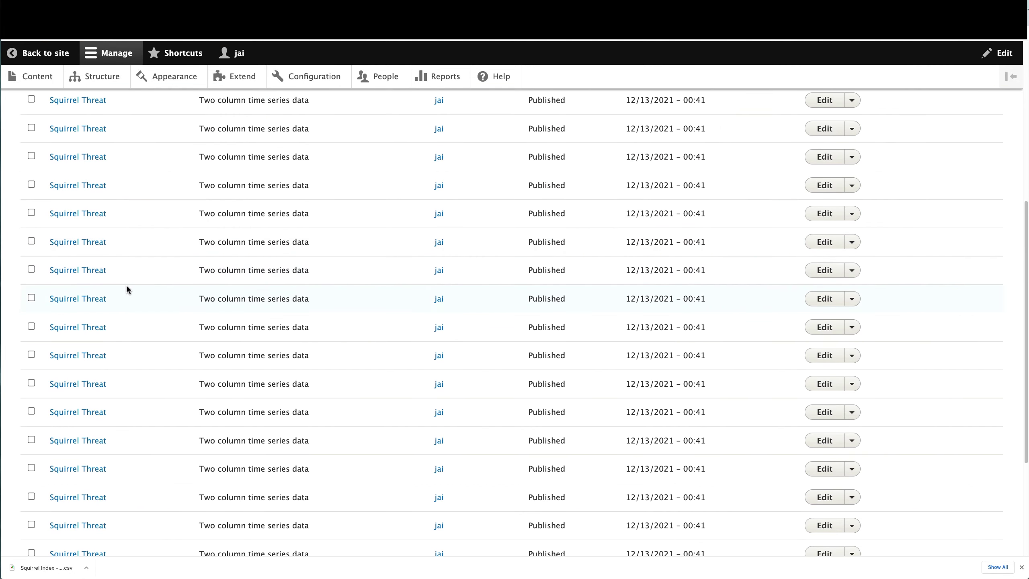
{"action": "left_click", "coordinate": [99, 328]}
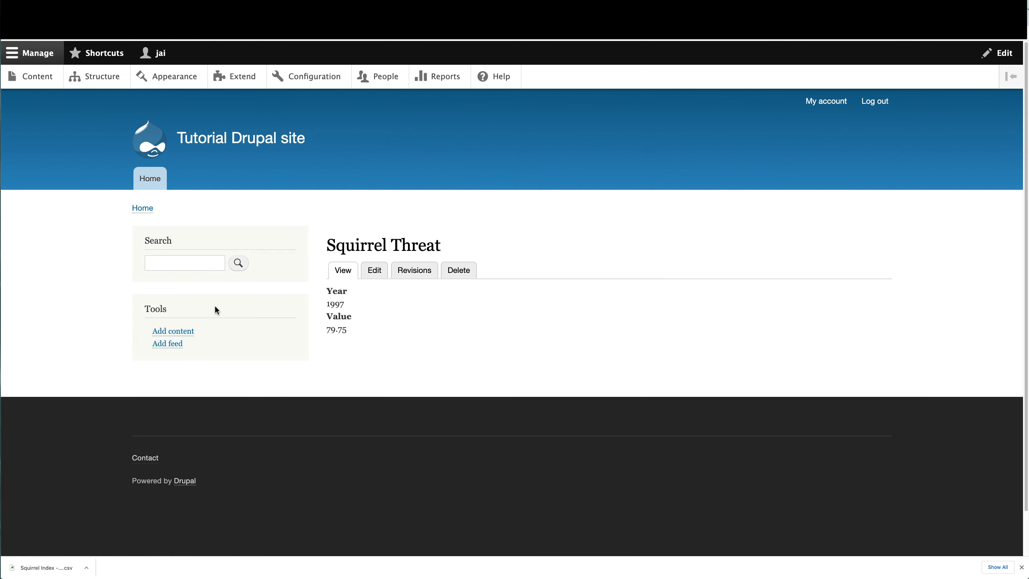
{"action": "left_click", "coordinate": [10, 33]}
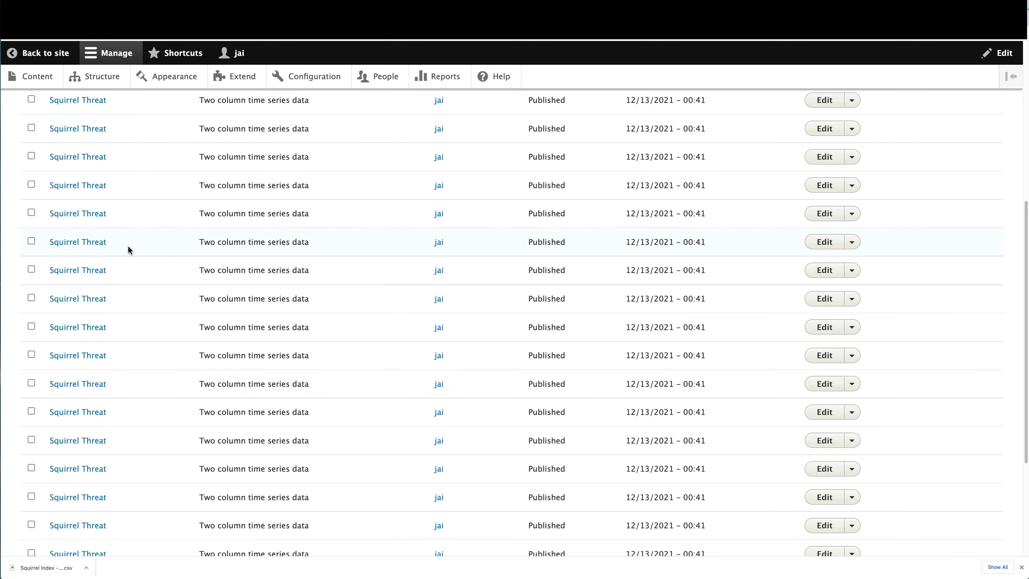
{"action": "scroll", "coordinate": [127, 250], "scroll_direction": "down", "scroll_amount": 1}
{"action": "scroll", "coordinate": [127, 250], "scroll_direction": "up", "scroll_amount": 2}
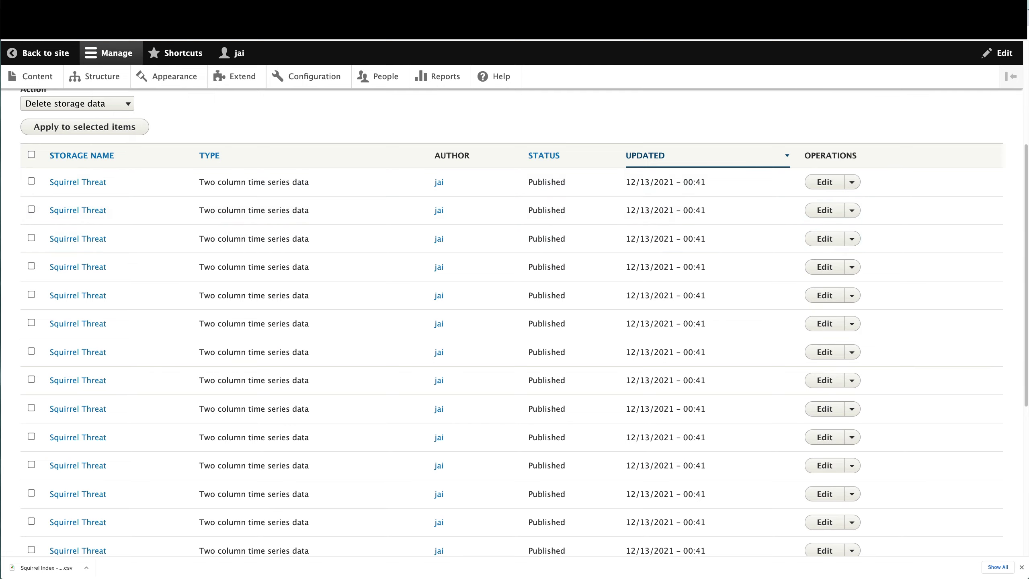
{"action": "left_click", "coordinate": [478, 12]}
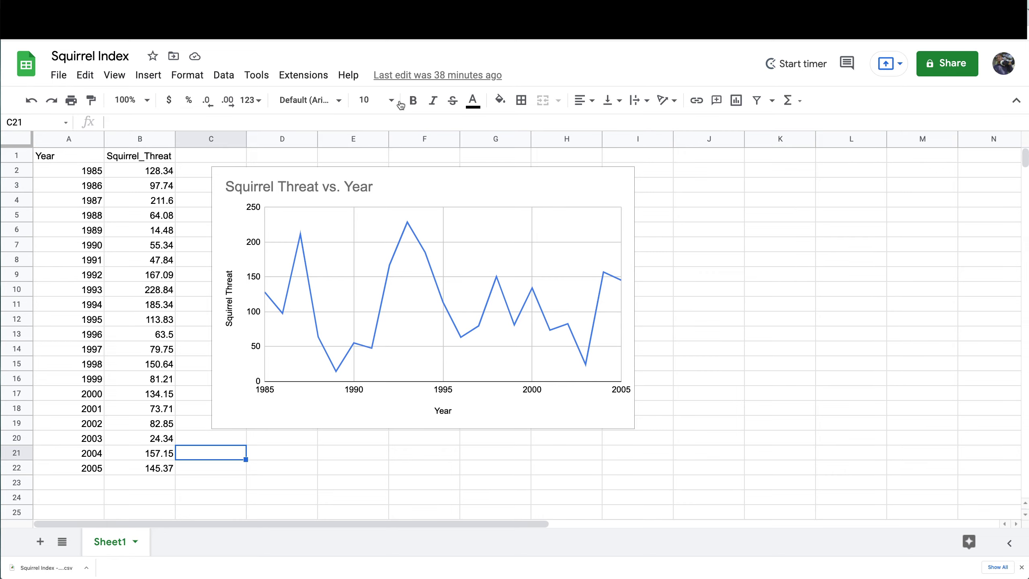
{"action": "left_click", "coordinate": [457, 11]}
{"action": "scroll", "coordinate": [288, 197], "scroll_direction": "up", "scroll_amount": 3}
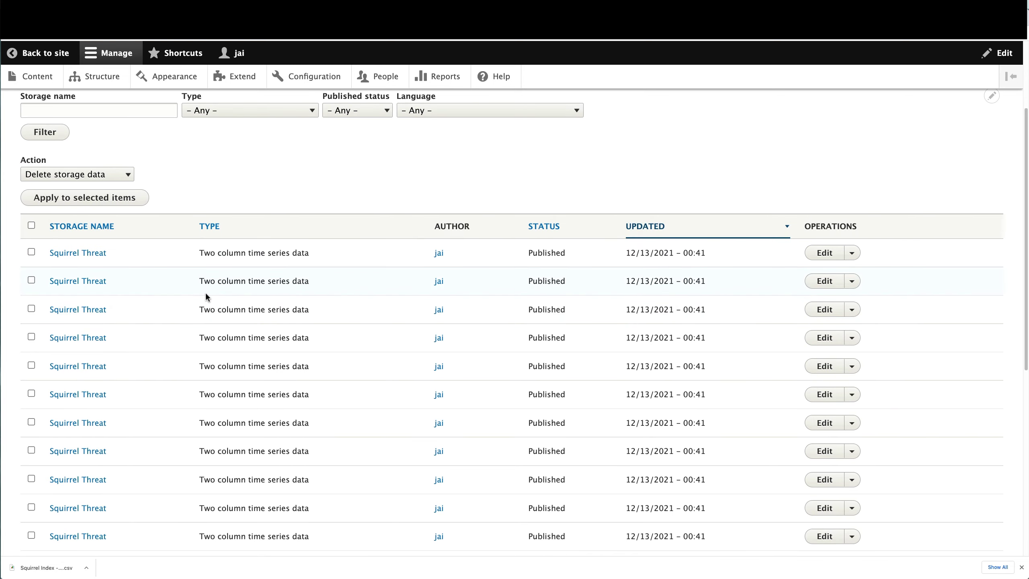
{"action": "scroll", "coordinate": [206, 294], "scroll_direction": "up", "scroll_amount": 3}
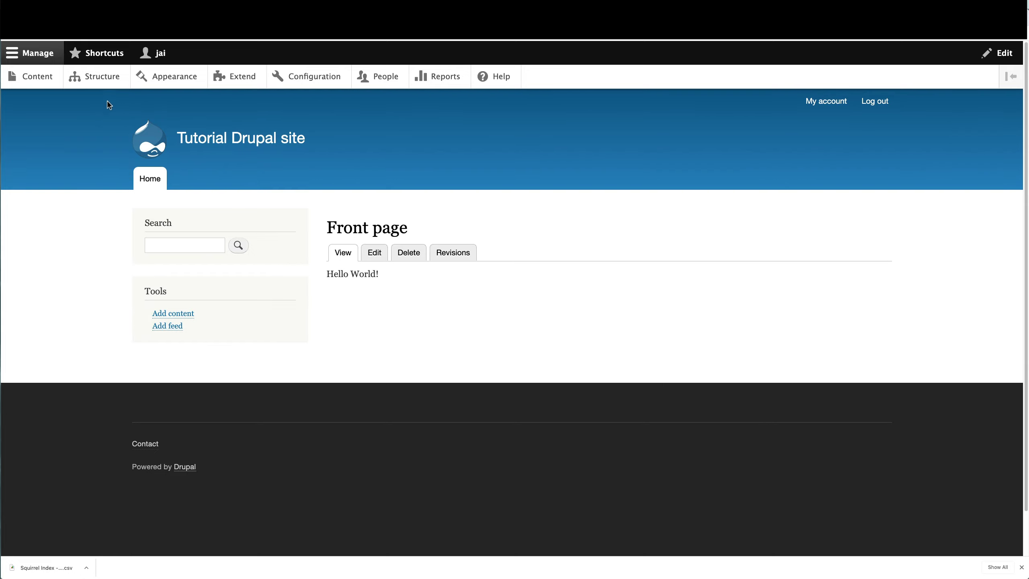
- Start a new view named Squirrel Threat
{"action": "left_click", "coordinate": [107, 80]}
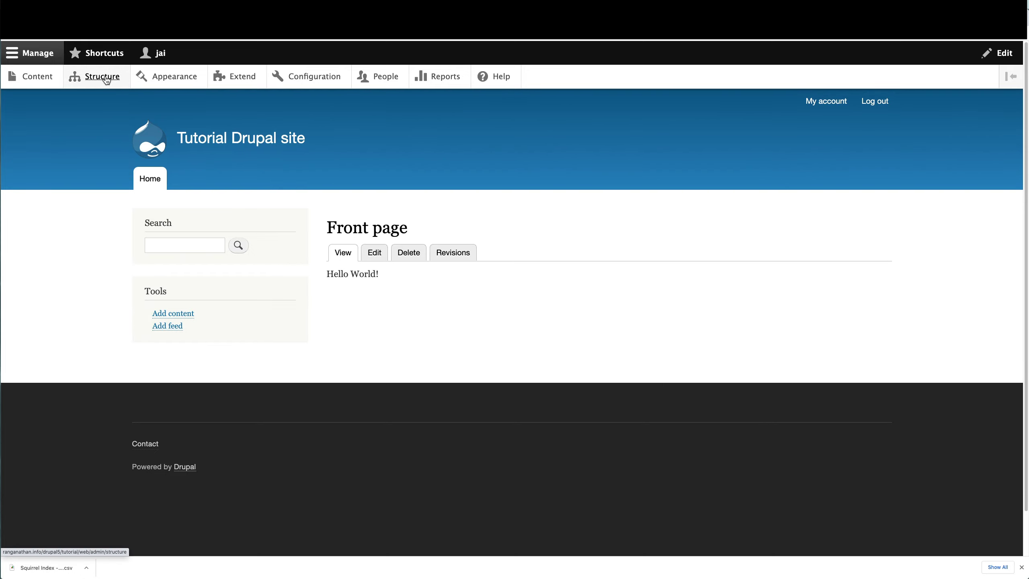
{"action": "scroll", "coordinate": [85, 183], "scroll_direction": "down", "scroll_amount": 3}
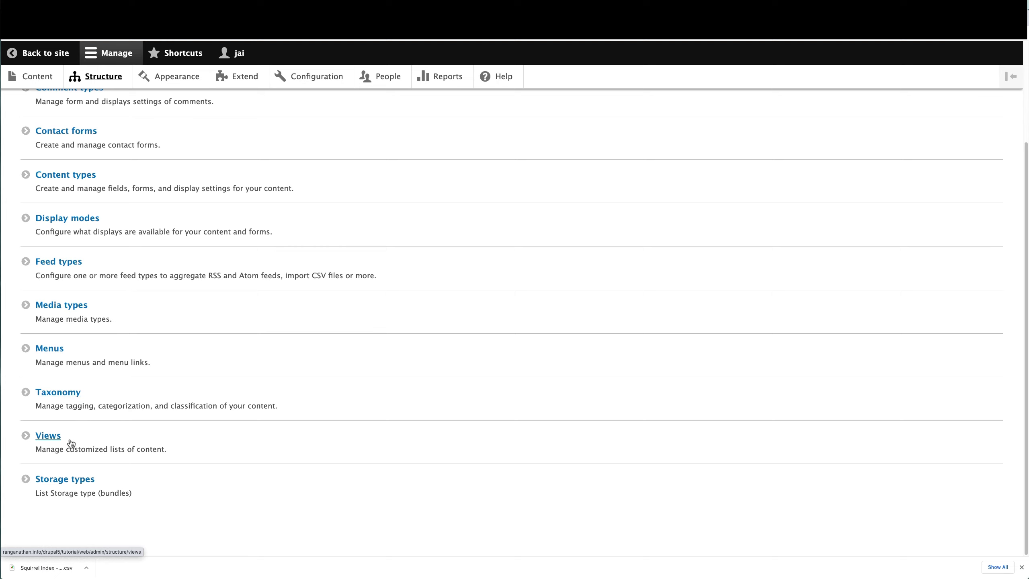
{"action": "left_click", "coordinate": [53, 438]}
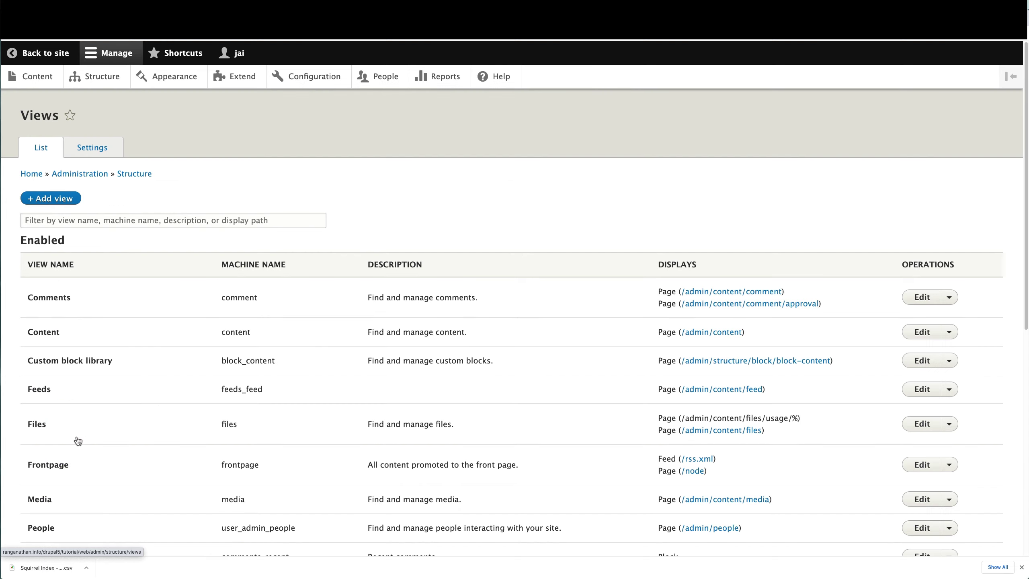
{"action": "left_click", "coordinate": [47, 200]}
{"action": "left_click", "coordinate": [102, 212]}
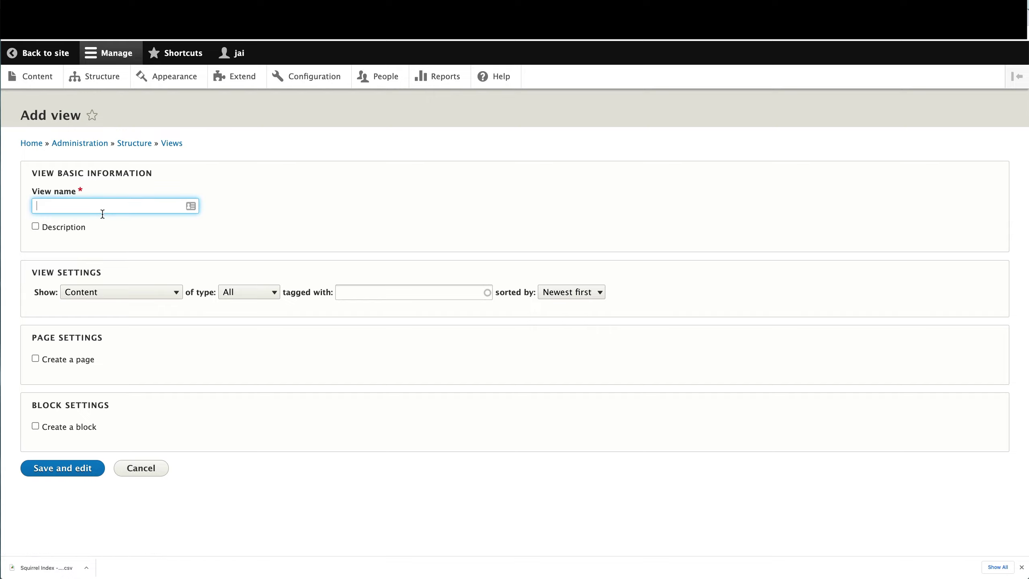
{"action": "type", "text": "Squirrel Threat"}
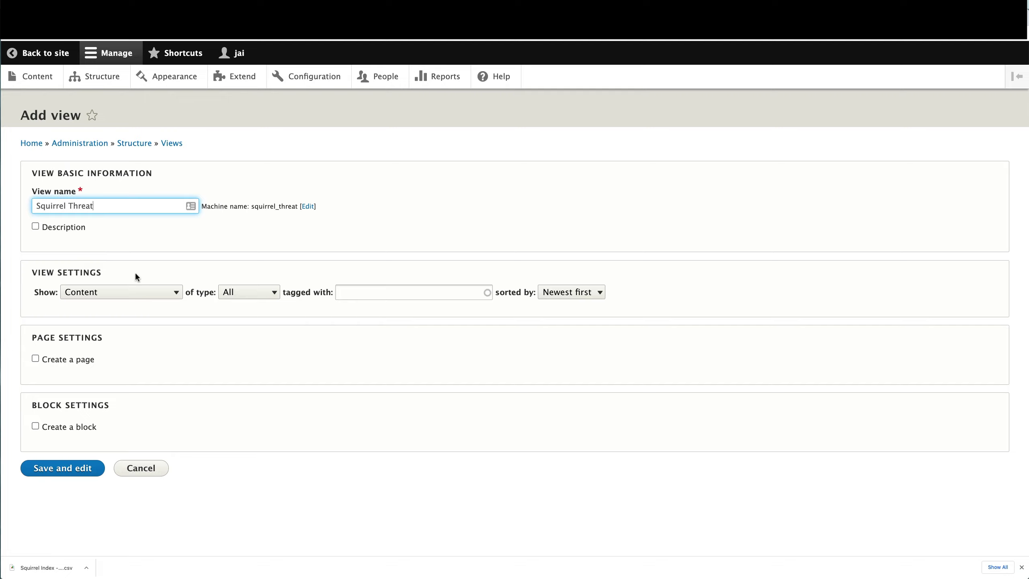
- Set the new view to show Storage entities of type Two column time series data
{"action": "left_click", "coordinate": [123, 295]}
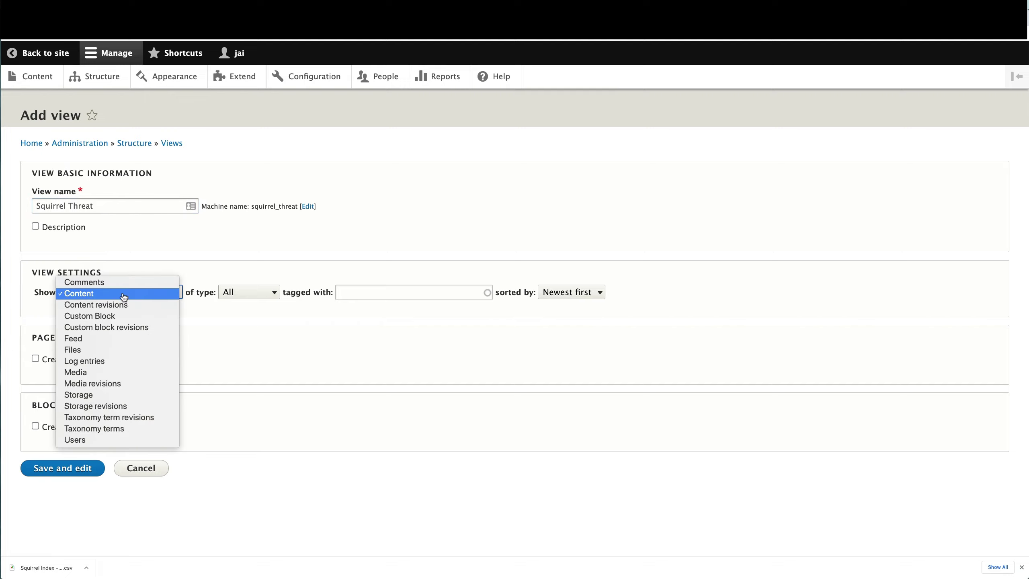
{"action": "left_click", "coordinate": [131, 394]}
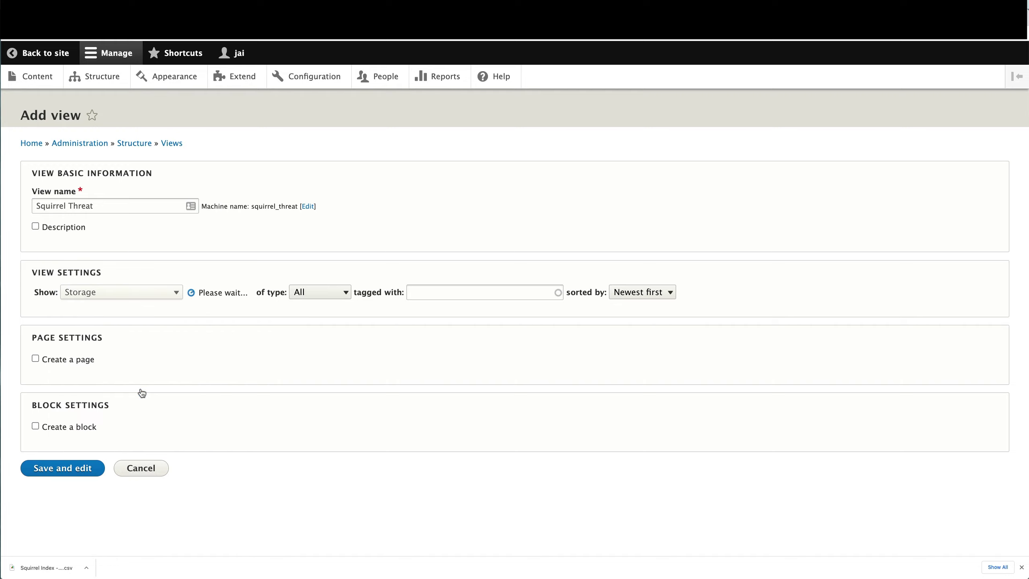
{"action": "left_click", "coordinate": [249, 293]}
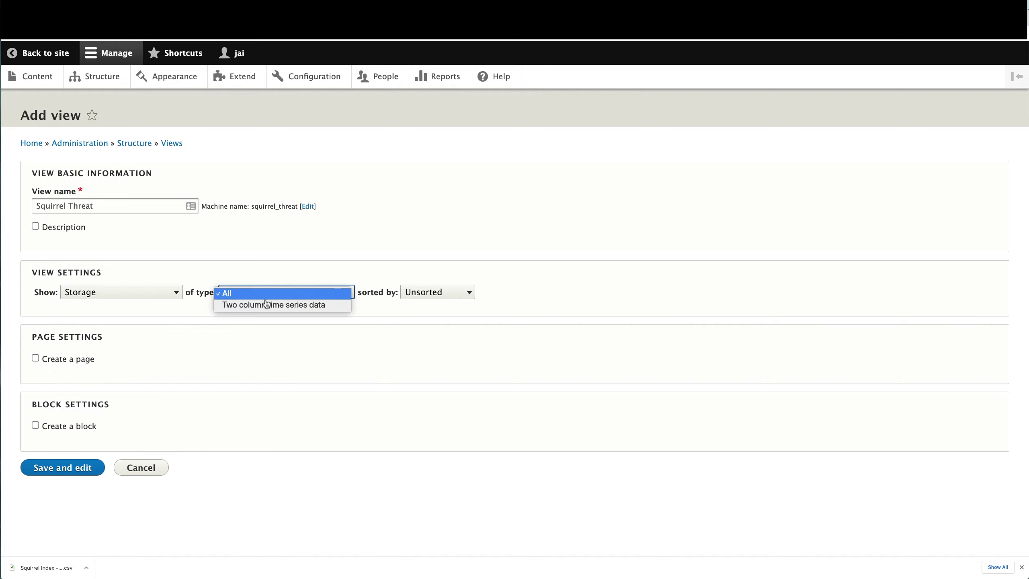
{"action": "left_click", "coordinate": [265, 303]}
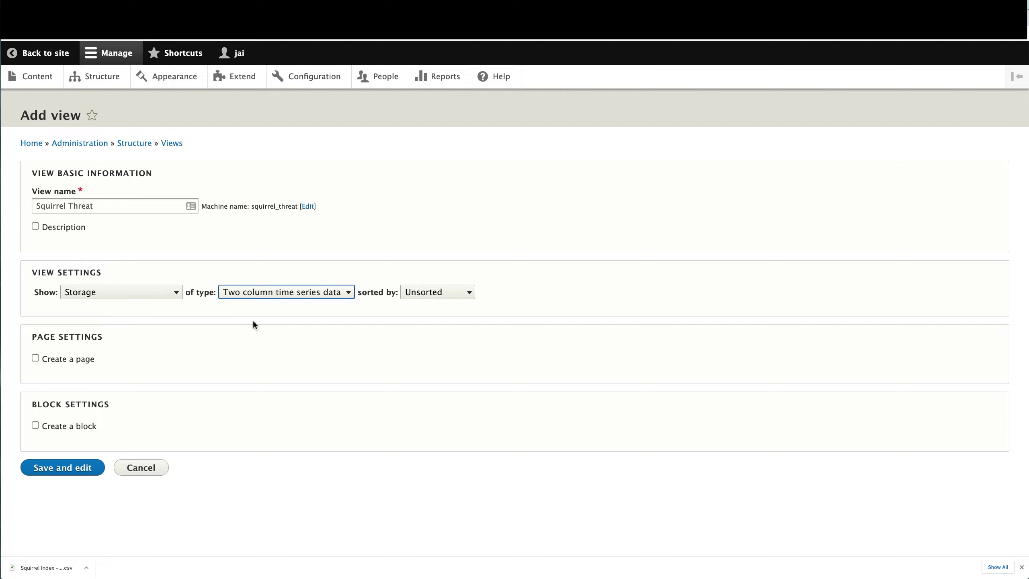
- Have the view create a page with the default page settings, and save it for further editing
{"action": "left_click", "coordinate": [58, 360]}
{"action": "scroll", "coordinate": [146, 383], "scroll_direction": "down", "scroll_amount": 5}
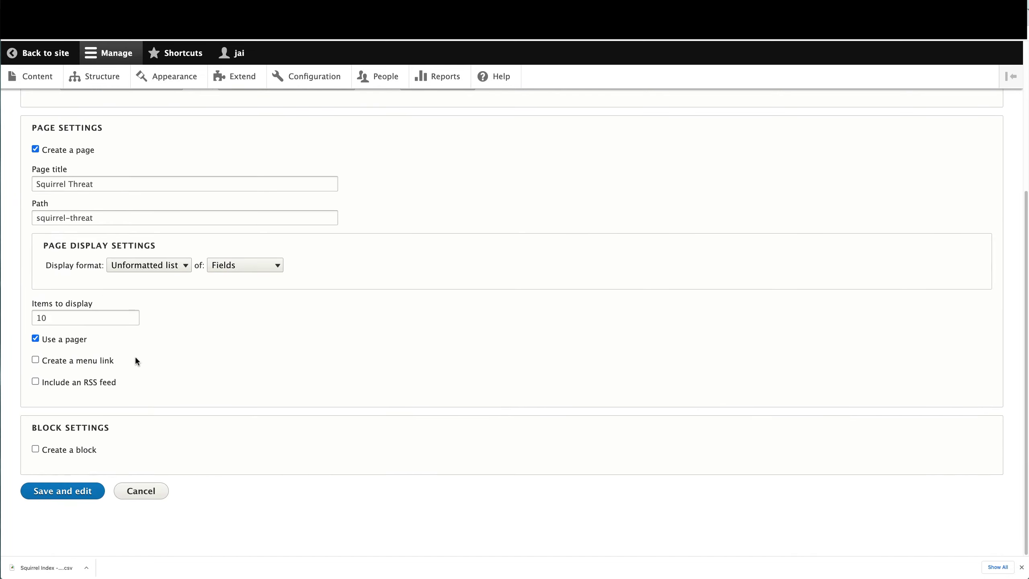
{"action": "left_click", "coordinate": [63, 491]}
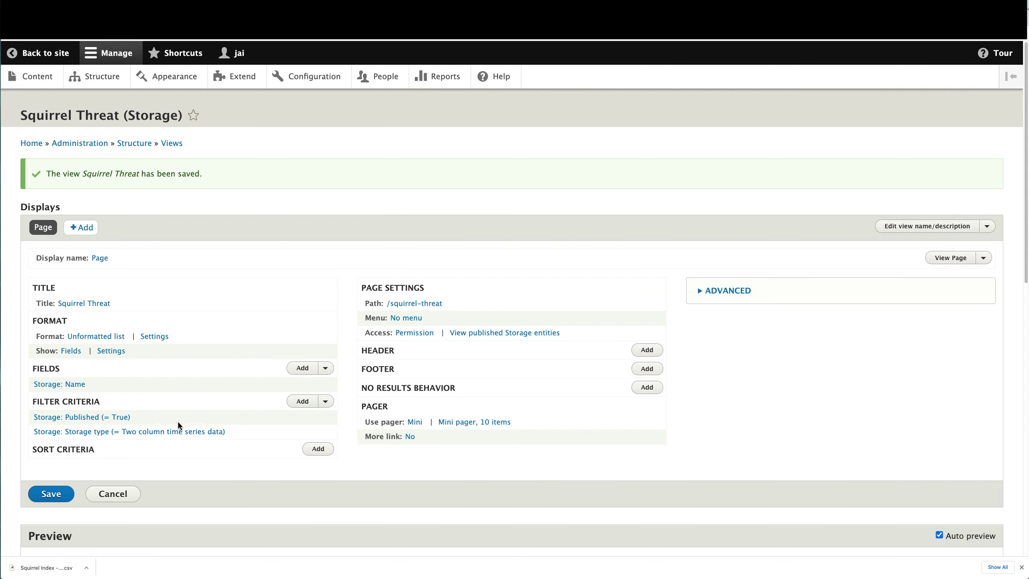
- Add the Value and Year fields from the Storage category to the view
{"action": "scroll", "coordinate": [174, 309], "scroll_direction": "down", "scroll_amount": 2}
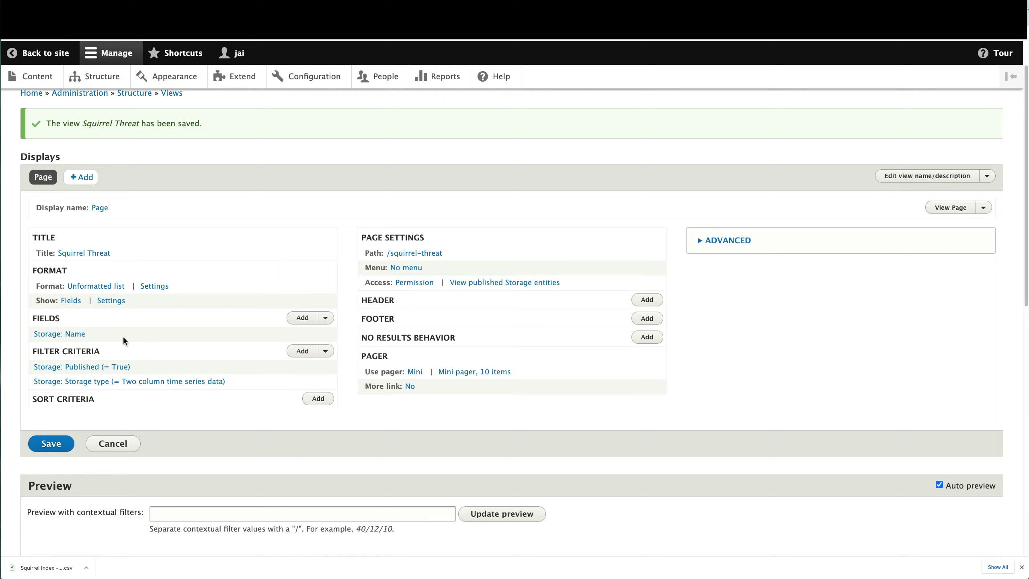
{"action": "left_click", "coordinate": [301, 321]}
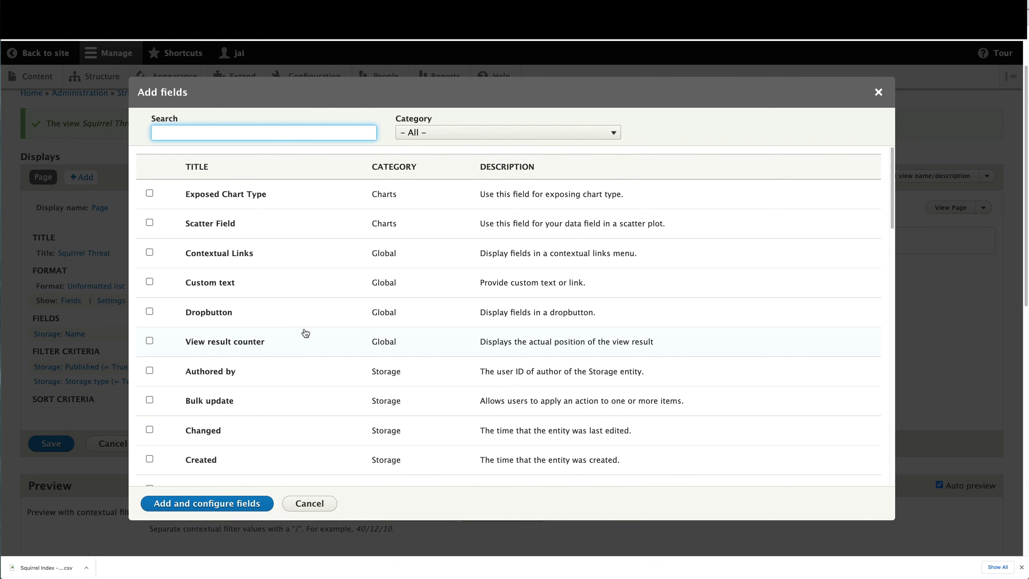
{"action": "left_click", "coordinate": [483, 133]}
{"action": "left_click", "coordinate": [481, 172]}
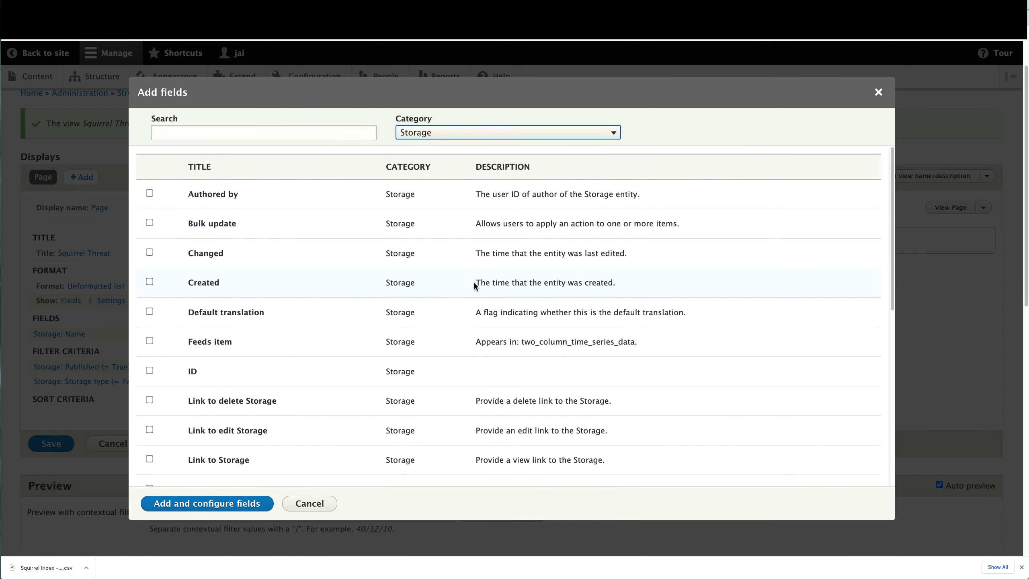
{"action": "scroll", "coordinate": [475, 284], "scroll_direction": "down", "scroll_amount": 10}
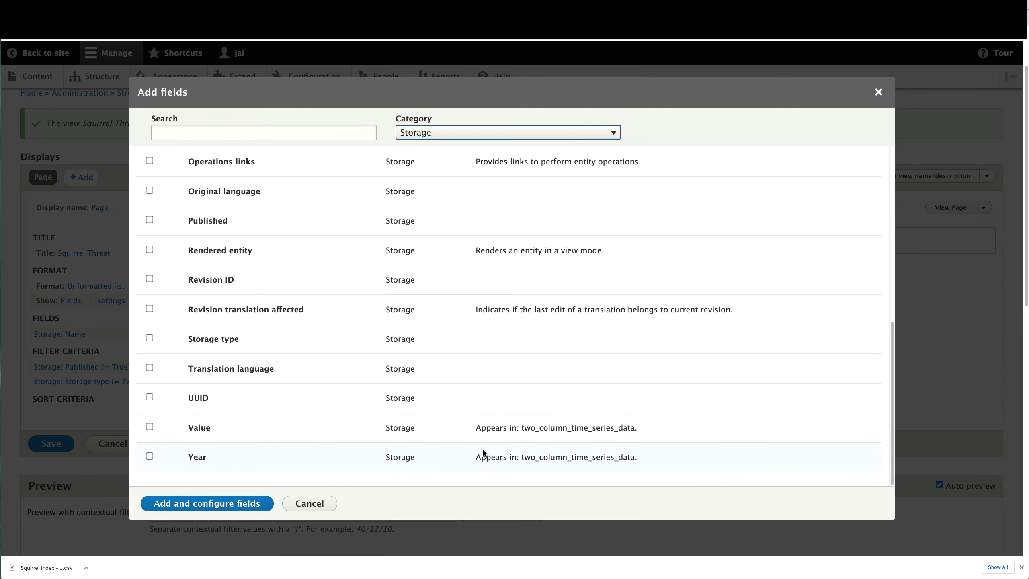
{"action": "left_click", "coordinate": [150, 426]}
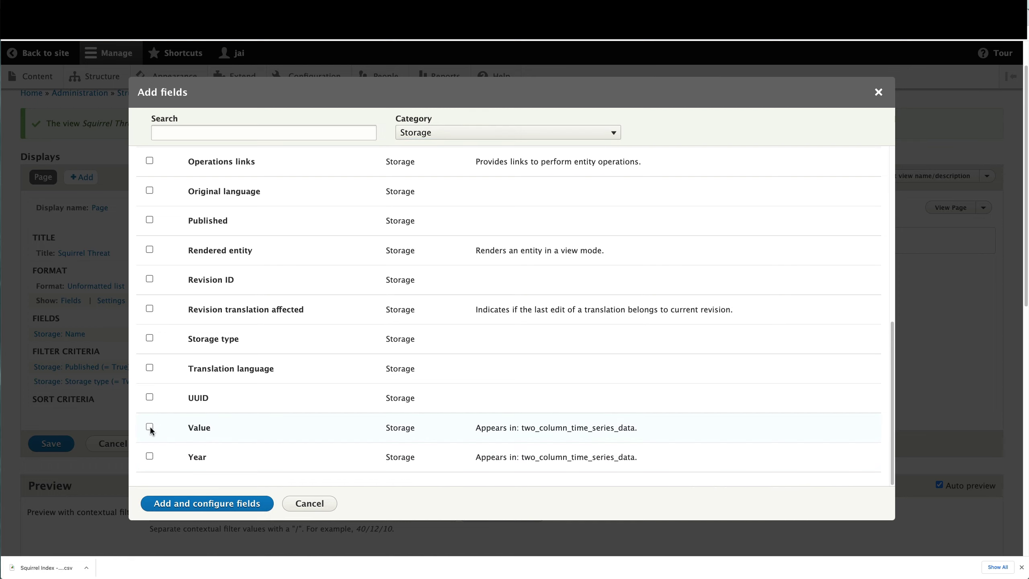
{"action": "left_click", "coordinate": [149, 455]}
{"action": "left_click", "coordinate": [186, 502]}
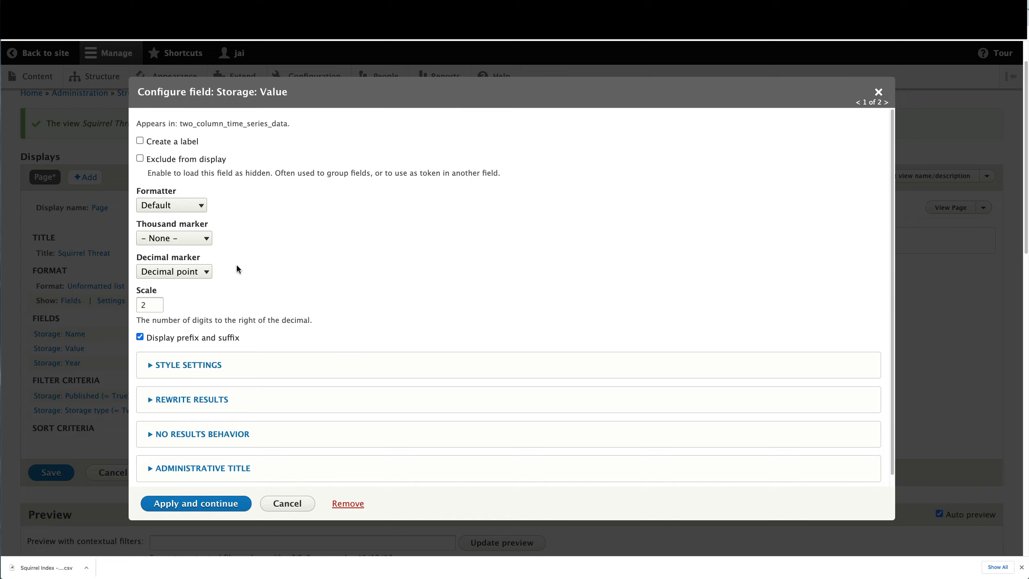
- Give the Value field the label Squirrel Threat and accept the Year field's default configuration
{"action": "left_click", "coordinate": [170, 146]}
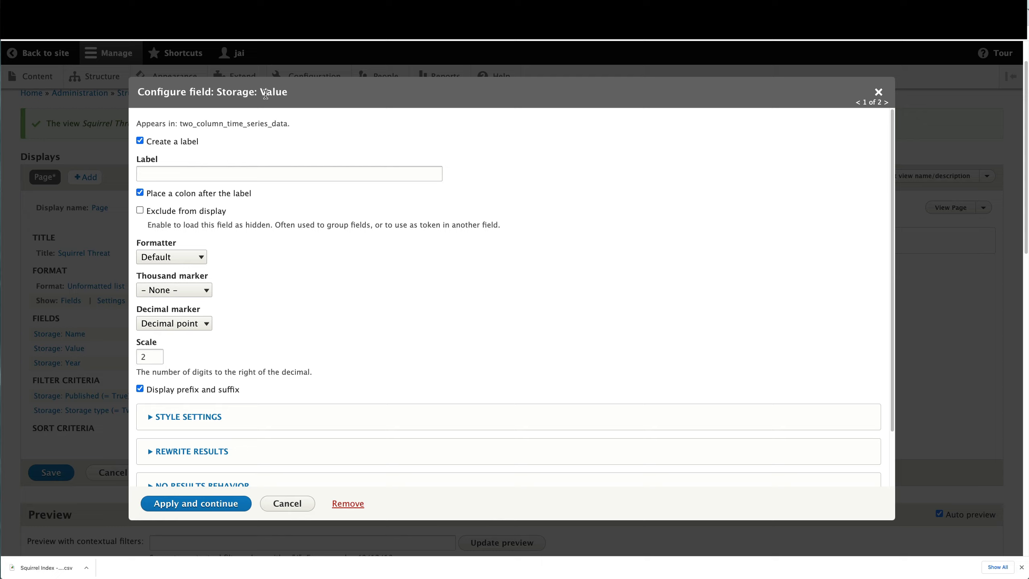
{"action": "left_click", "coordinate": [211, 176]}
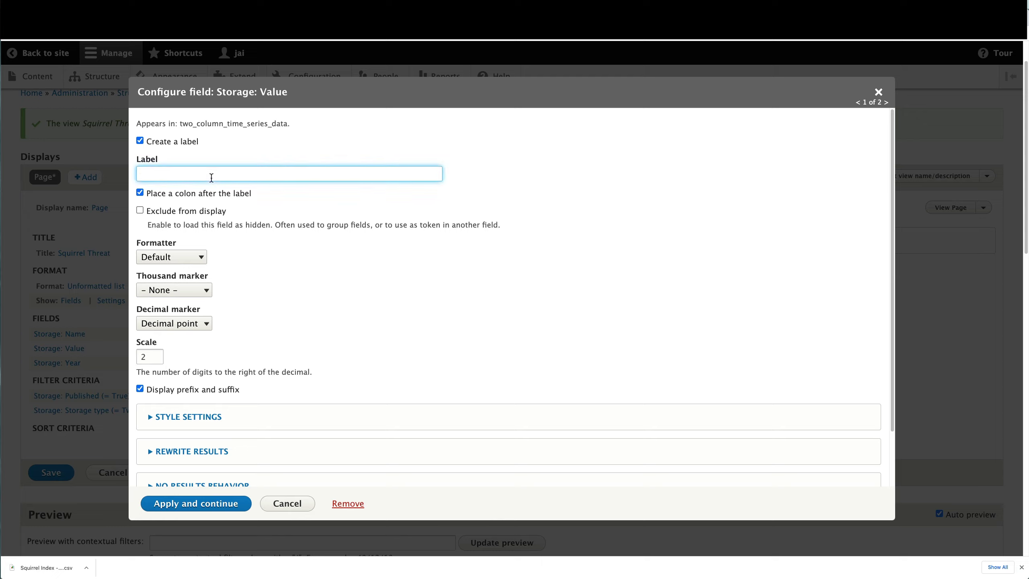
{"action": "type", "text": "Squirrel Threat"}
{"action": "scroll", "coordinate": [241, 428], "scroll_direction": "down", "scroll_amount": 1}
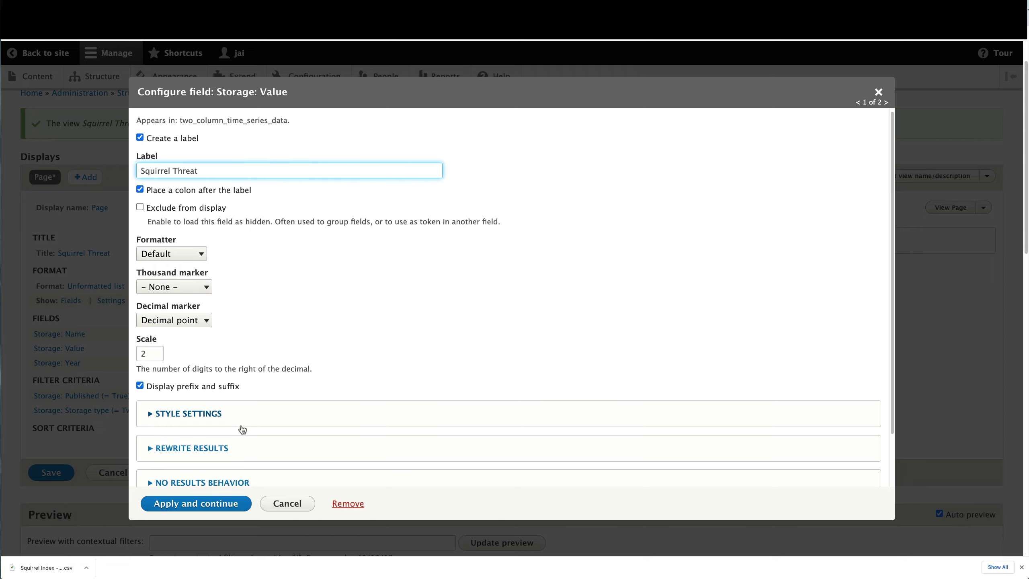
{"action": "left_click", "coordinate": [194, 494]}
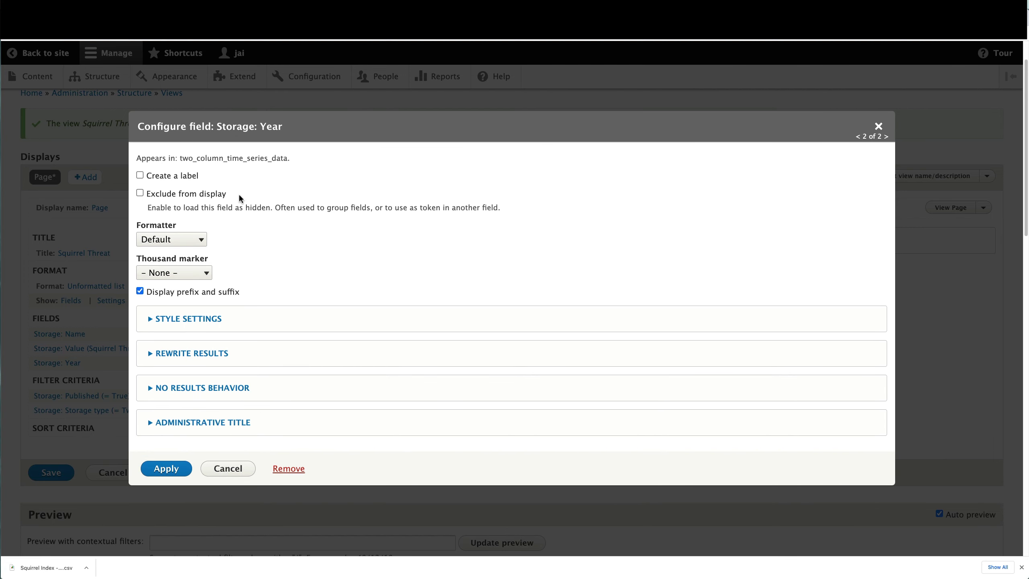
{"action": "left_click", "coordinate": [169, 475]}
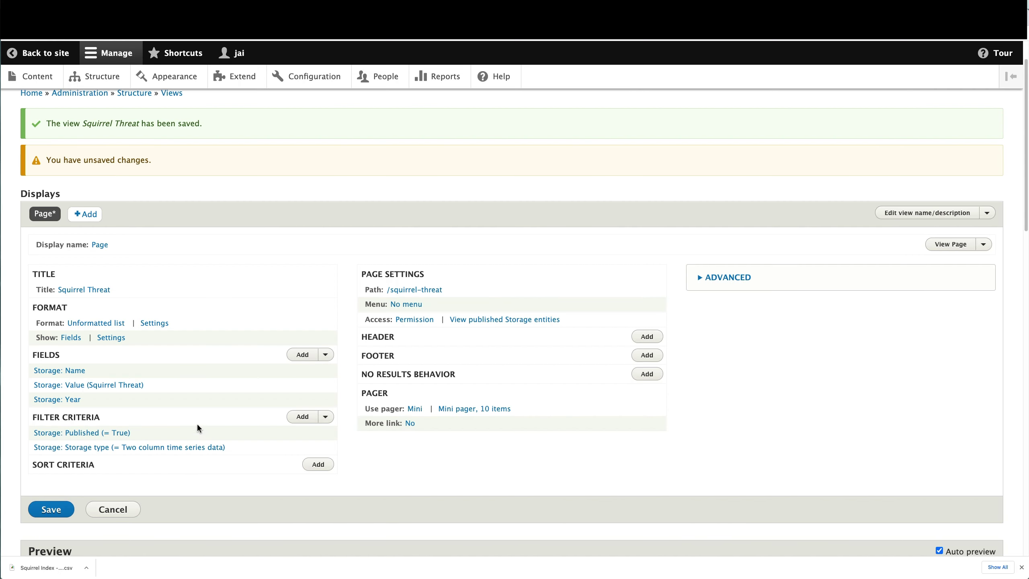
- Change the view's format from an unformatted list to Chart
{"action": "scroll", "coordinate": [188, 420], "scroll_direction": "down", "scroll_amount": 5}
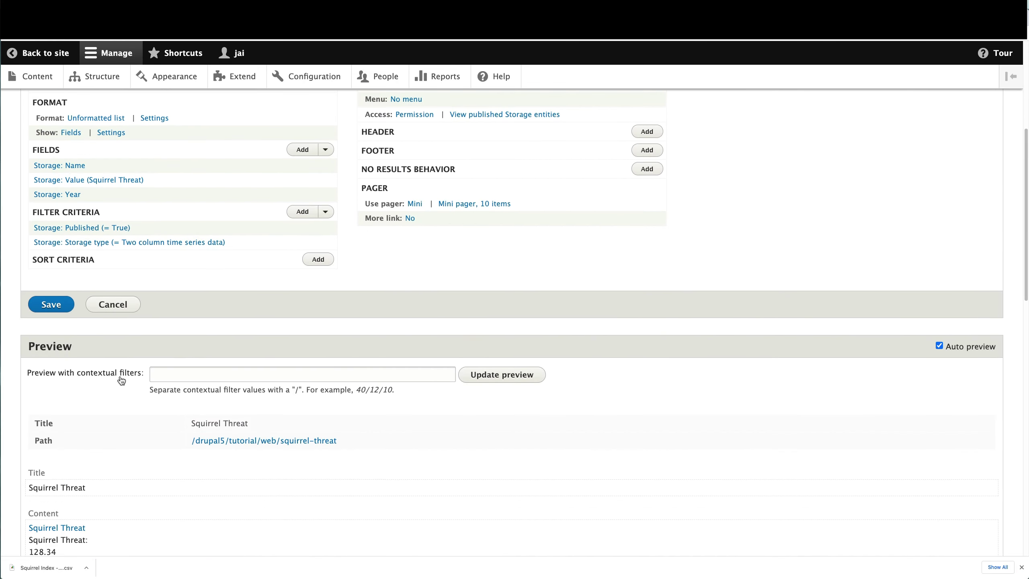
{"action": "scroll", "coordinate": [121, 380], "scroll_direction": "down", "scroll_amount": 5}
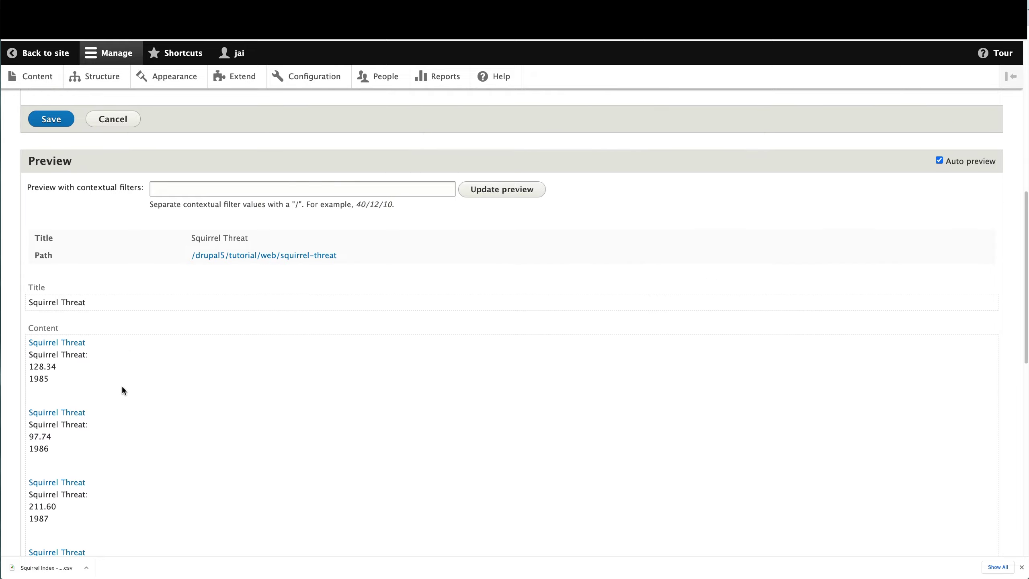
{"action": "scroll", "coordinate": [122, 386], "scroll_direction": "down", "scroll_amount": 4}
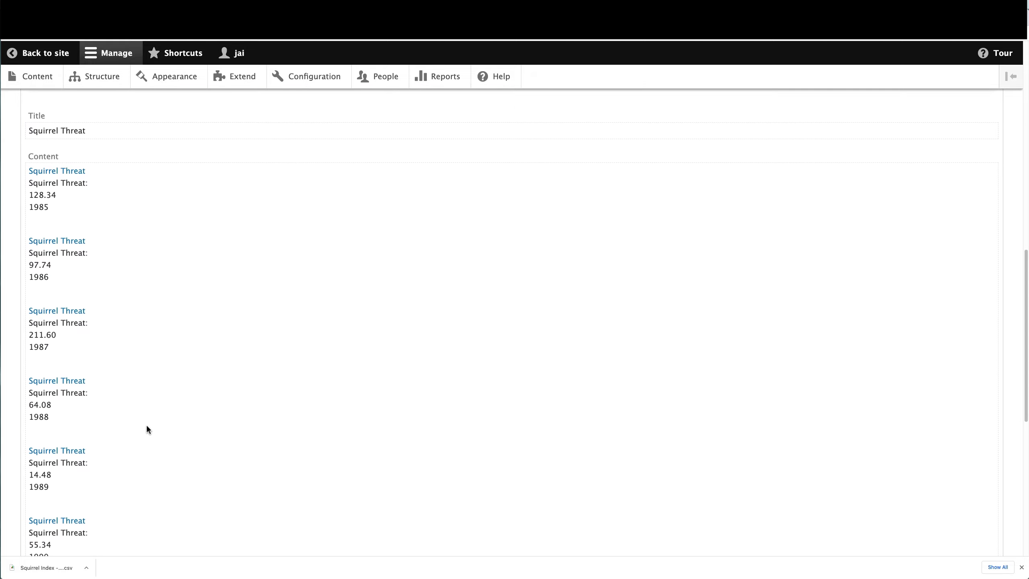
{"action": "scroll", "coordinate": [147, 424], "scroll_direction": "up", "scroll_amount": 15}
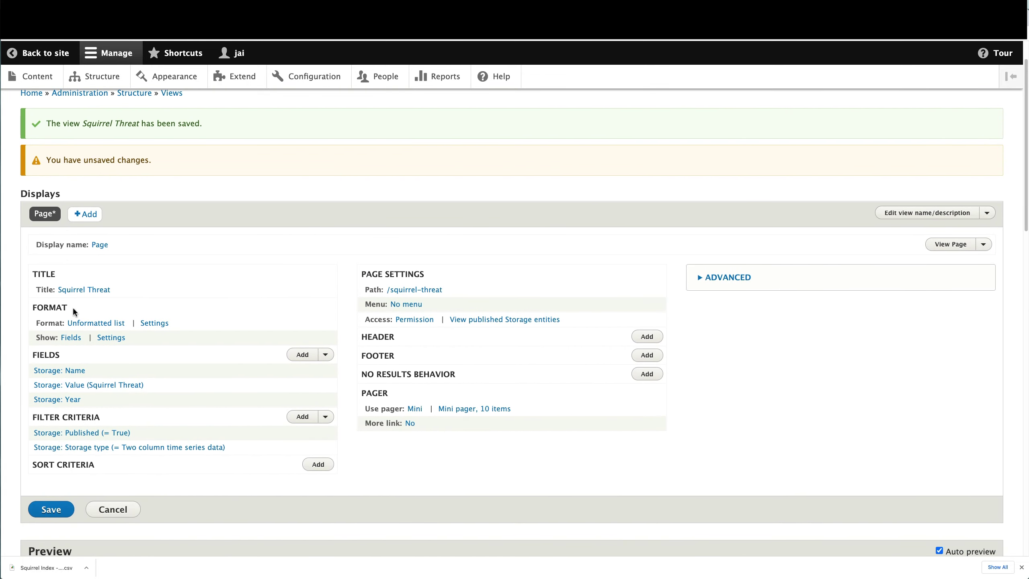
{"action": "left_click", "coordinate": [105, 327]}
{"action": "left_click", "coordinate": [158, 255]}
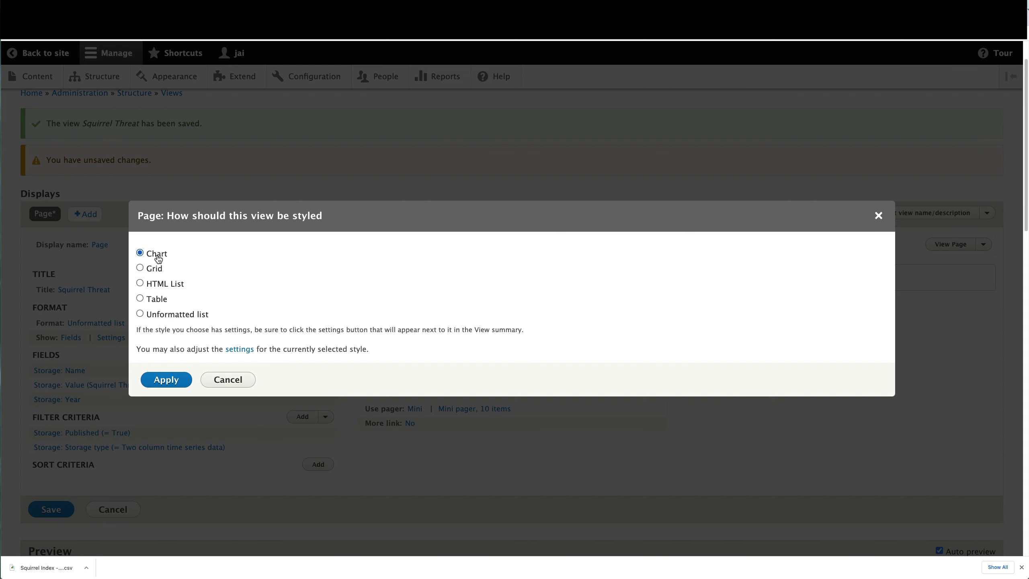
{"action": "left_click", "coordinate": [179, 381]}
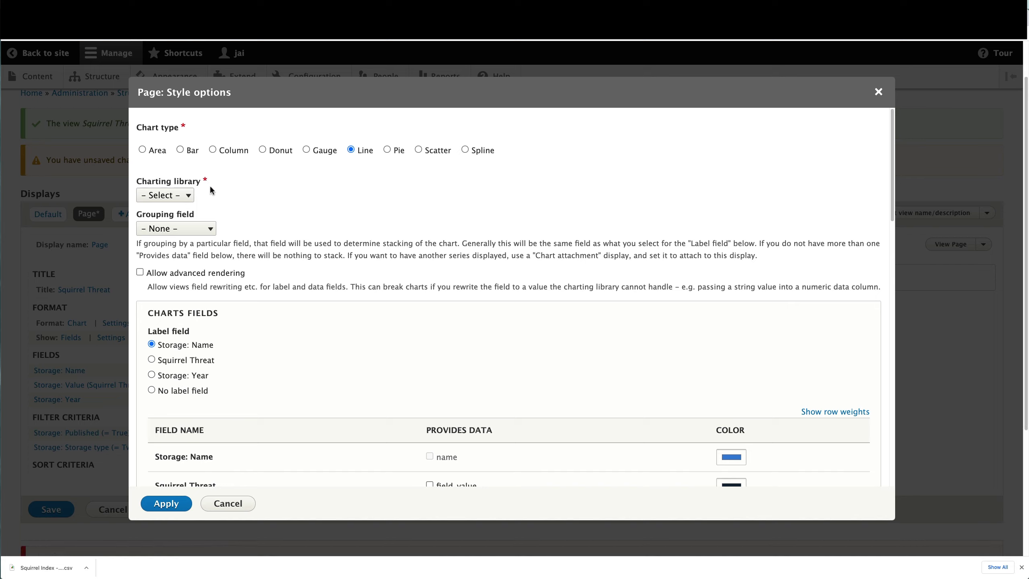
- Use the Google charting library, with Storage: Year as the label field and Squirrel Threat providing the chart data
{"action": "left_click", "coordinate": [184, 198]}
{"action": "left_click", "coordinate": [166, 207]}
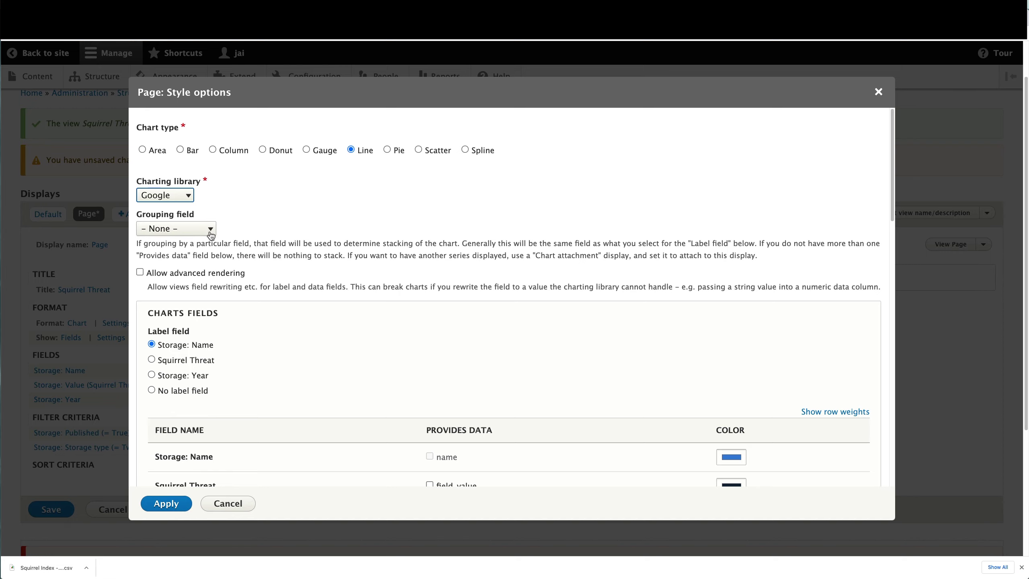
{"action": "scroll", "coordinate": [222, 242], "scroll_direction": "down", "scroll_amount": 3}
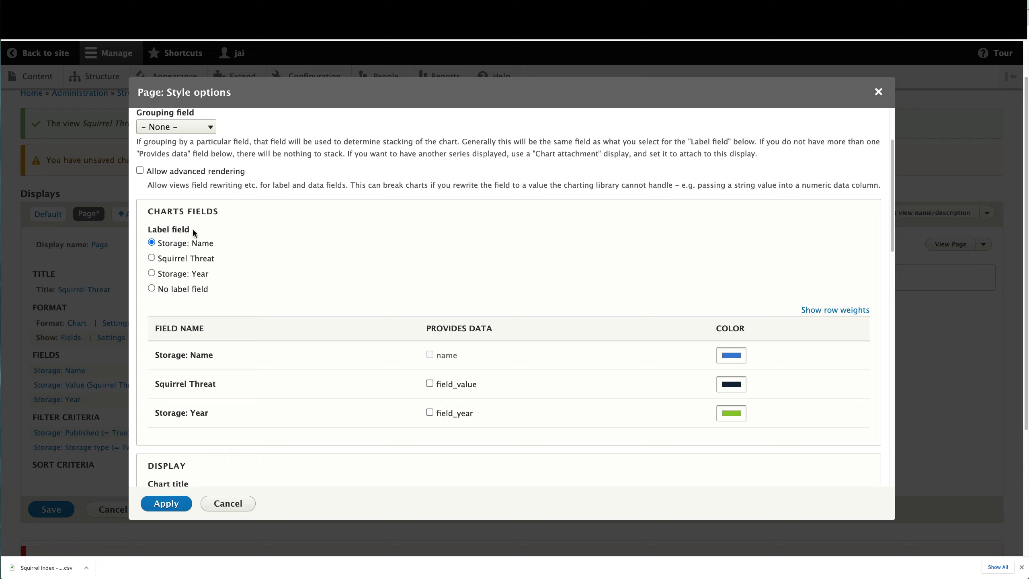
{"action": "left_click", "coordinate": [151, 274]}
{"action": "scroll", "coordinate": [252, 291], "scroll_direction": "down", "scroll_amount": 1}
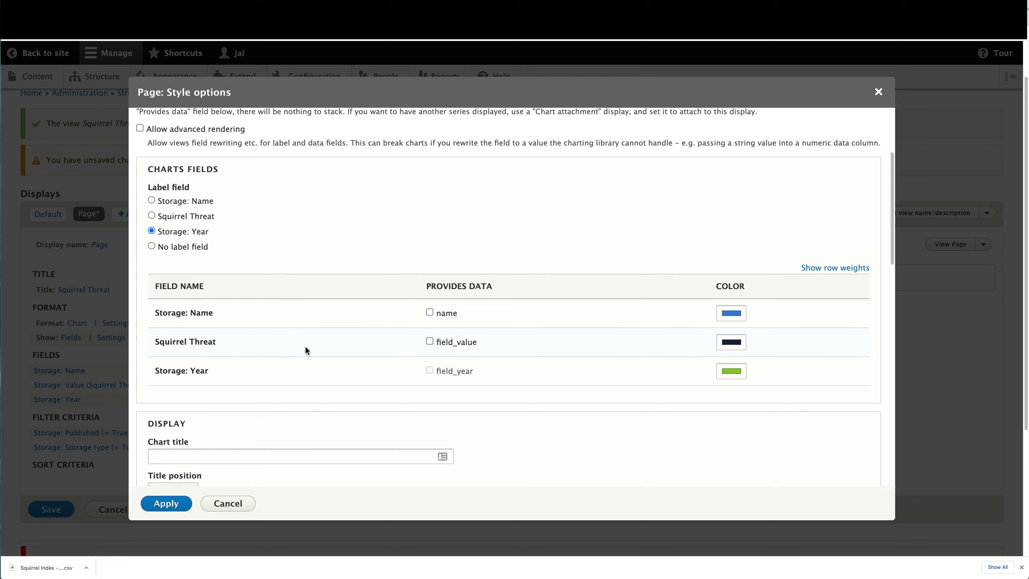
{"action": "left_click", "coordinate": [430, 341]}
- Set the chart title to Threat Index in the display options
{"action": "scroll", "coordinate": [347, 369], "scroll_direction": "down", "scroll_amount": 5}
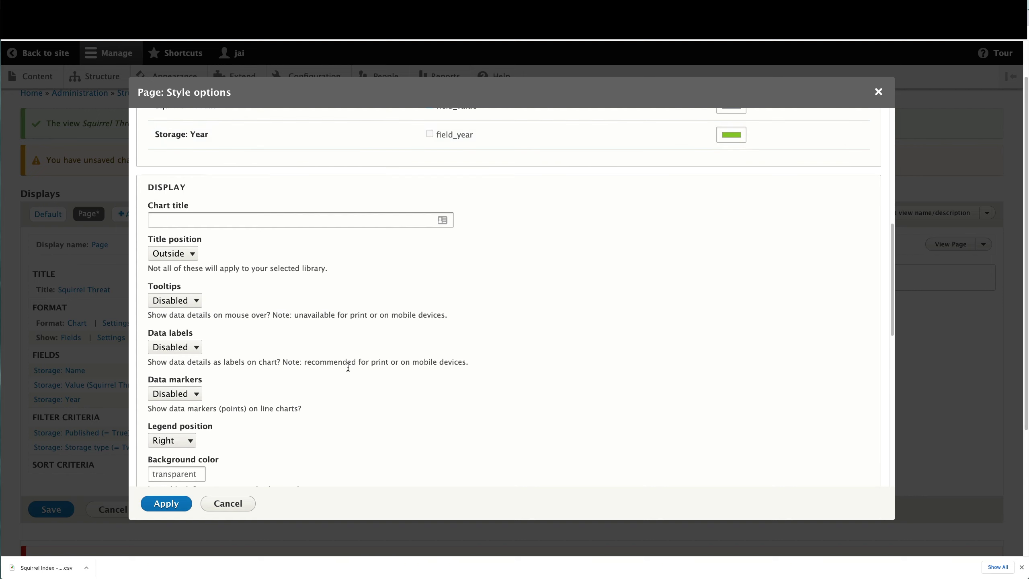
{"action": "scroll", "coordinate": [280, 269], "scroll_direction": "up", "scroll_amount": 1}
{"action": "left_click", "coordinate": [284, 258]}
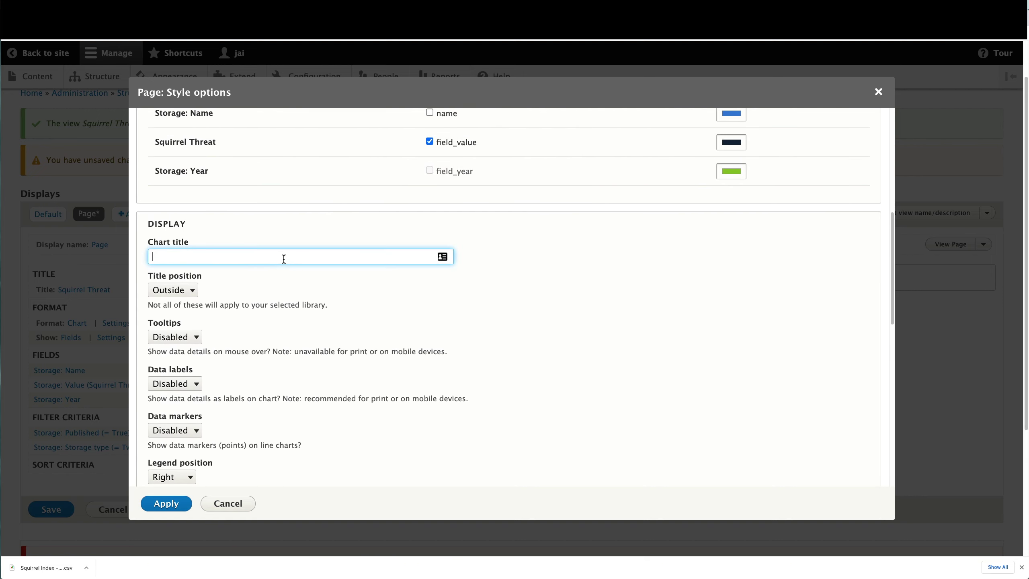
{"action": "type", "text": "Threat Index"}
{"action": "scroll", "coordinate": [286, 263], "scroll_direction": "down", "scroll_amount": 1}
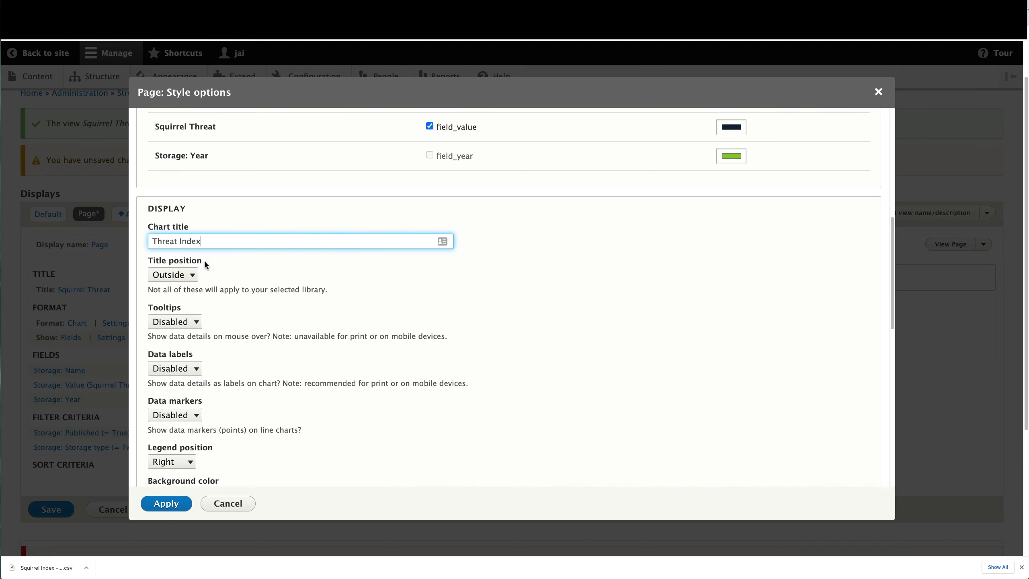
{"action": "scroll", "coordinate": [251, 307], "scroll_direction": "down", "scroll_amount": 5}
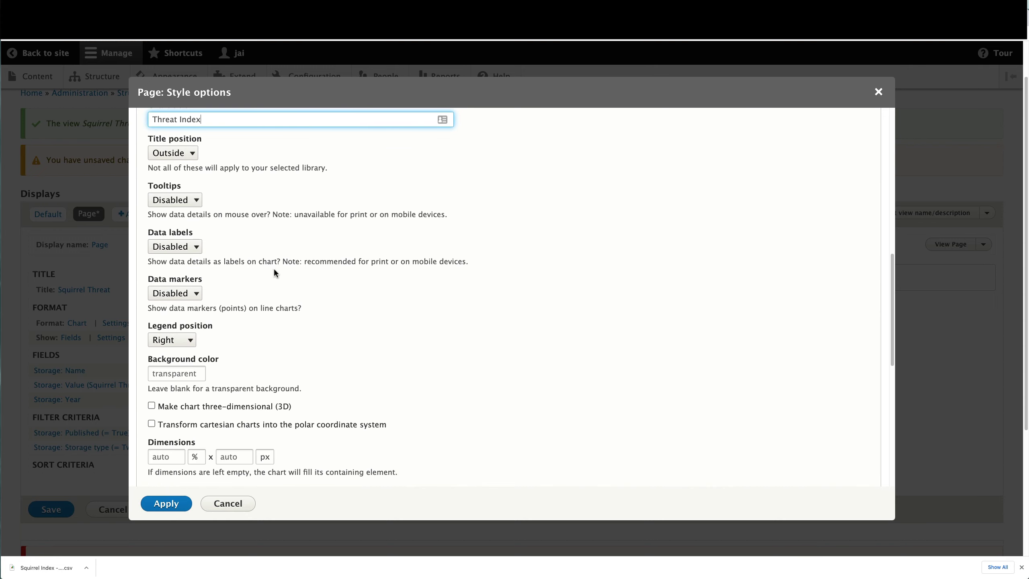
- Enable data labels on the chart and set the legend position to None
{"action": "left_click", "coordinate": [195, 247]}
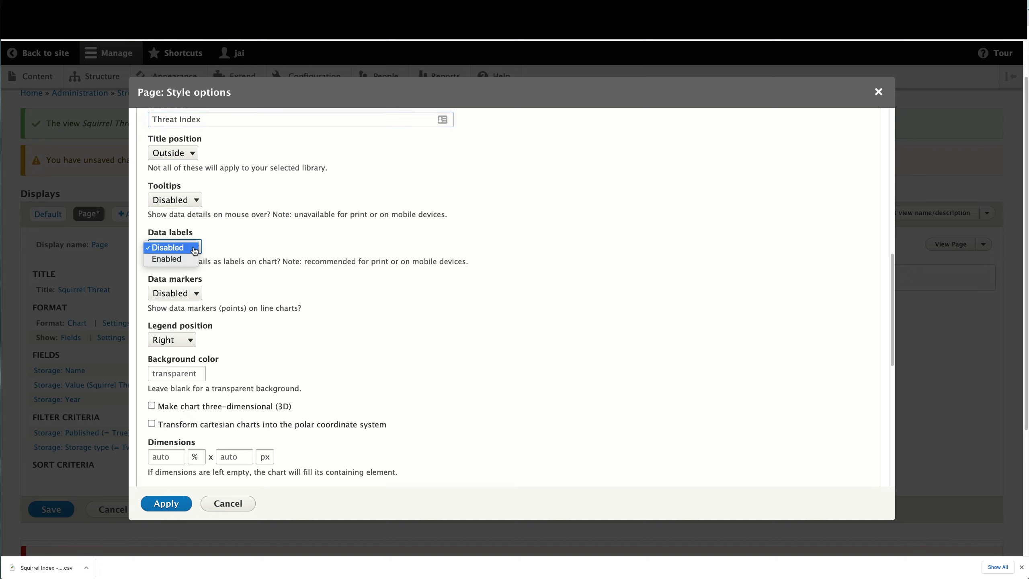
{"action": "left_click", "coordinate": [184, 258]}
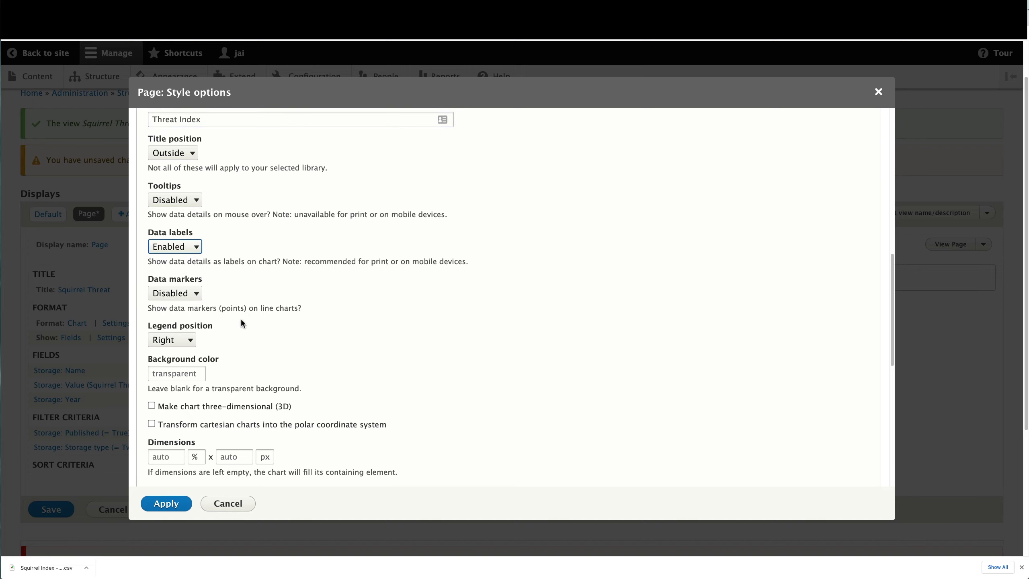
{"action": "scroll", "coordinate": [243, 316], "scroll_direction": "down", "scroll_amount": 2}
{"action": "left_click", "coordinate": [186, 284]}
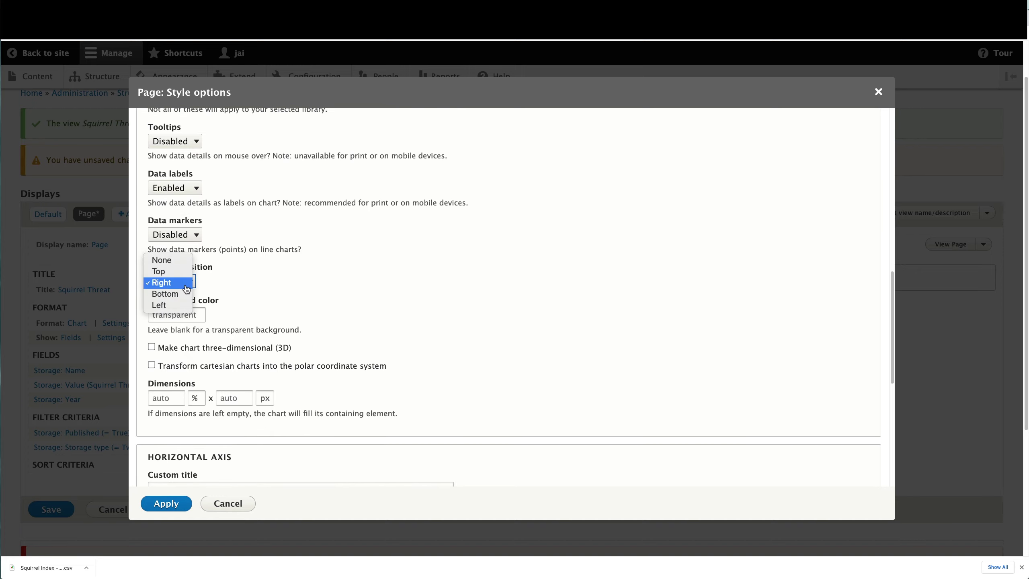
{"action": "left_click", "coordinate": [188, 260]}
- Set the chart dimensions to a width of 800 % and a height of 600 px
{"action": "scroll", "coordinate": [239, 326], "scroll_direction": "down", "scroll_amount": 5}
{"action": "left_click", "coordinate": [177, 257]}
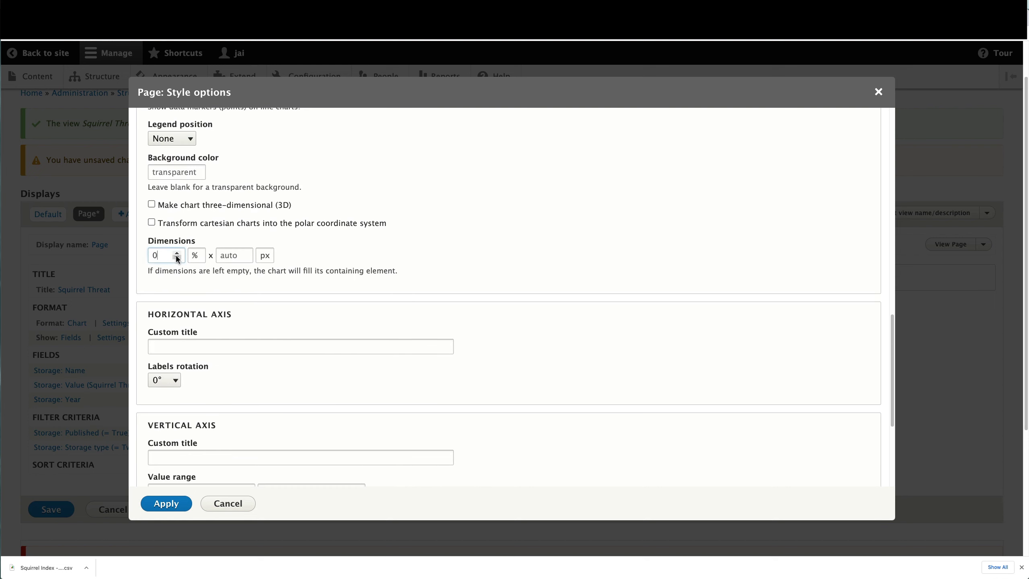
{"action": "double_click", "coordinate": [161, 255]}
{"action": "type", "text": "800"}
{"action": "left_click", "coordinate": [228, 257]}
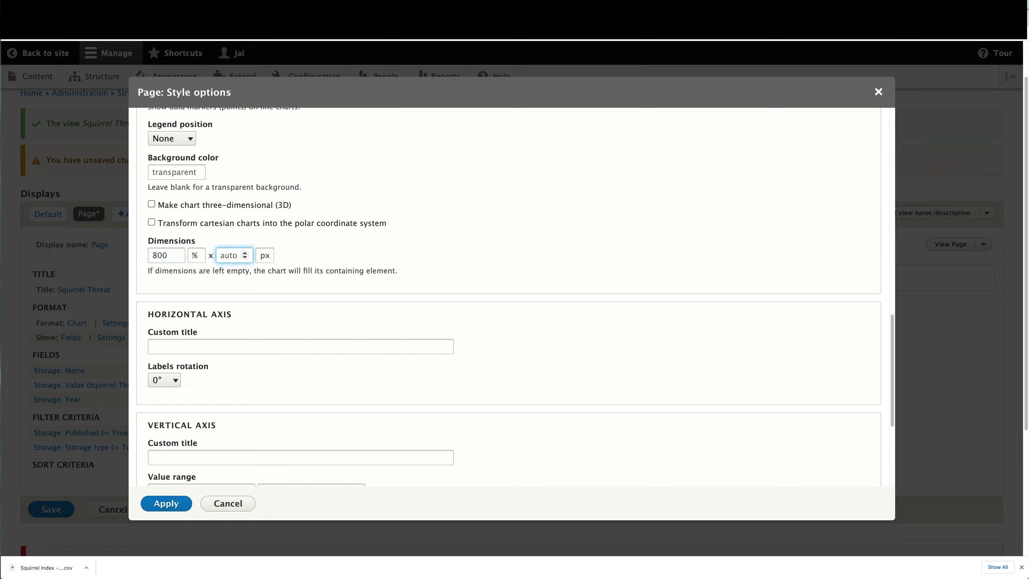
{"action": "type", "text": "600"}
- Title the horizontal axis Year and the vertical axis Squirrel Threat, and apply the chart style options
{"action": "scroll", "coordinate": [227, 297], "scroll_direction": "down", "scroll_amount": 3}
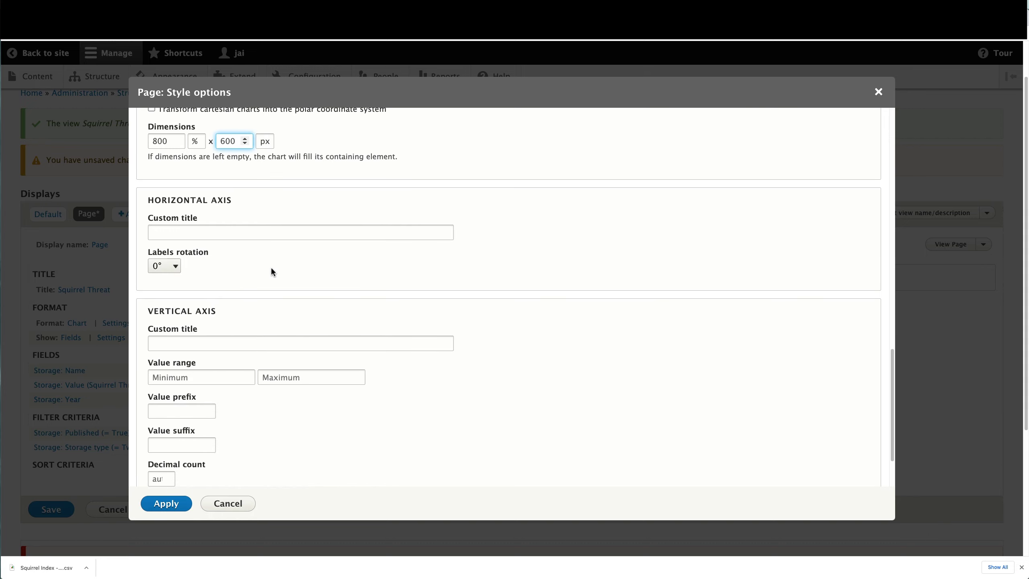
{"action": "left_click", "coordinate": [240, 234]}
{"action": "type", "text": "Year"}
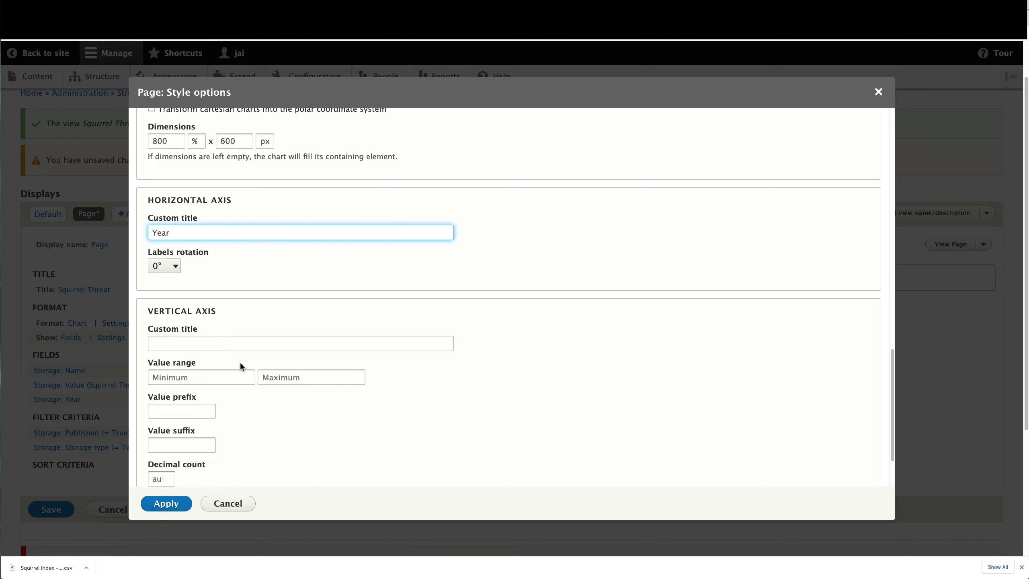
{"action": "scroll", "coordinate": [214, 353], "scroll_direction": "down", "scroll_amount": 2}
{"action": "left_click", "coordinate": [224, 283]}
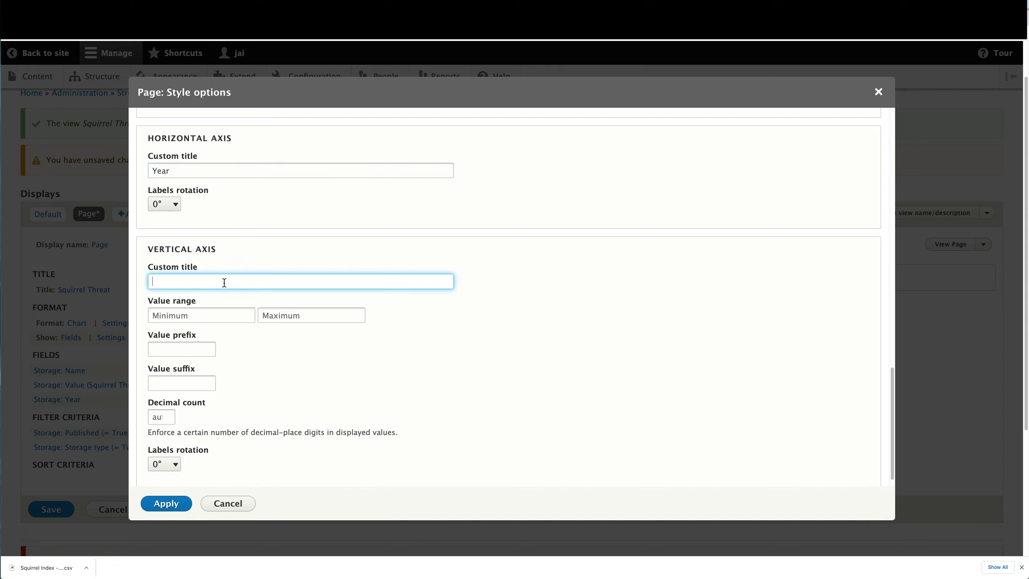
{"action": "type", "text": "Squirrel t"}
{"action": "key", "text": "BackSpace"}
{"action": "type", "text": "Threat"}
{"action": "left_click", "coordinate": [174, 514]}
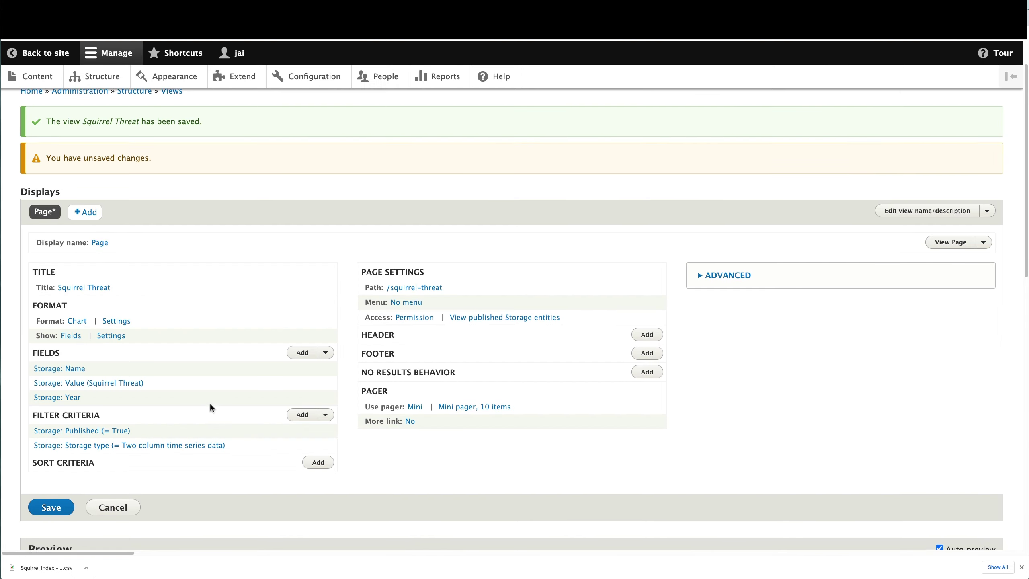
- Compare the view's previewed chart with the original chart in the Squirrel Index spreadsheet in Google Sheets
{"action": "scroll", "coordinate": [210, 402], "scroll_direction": "down", "scroll_amount": 12}
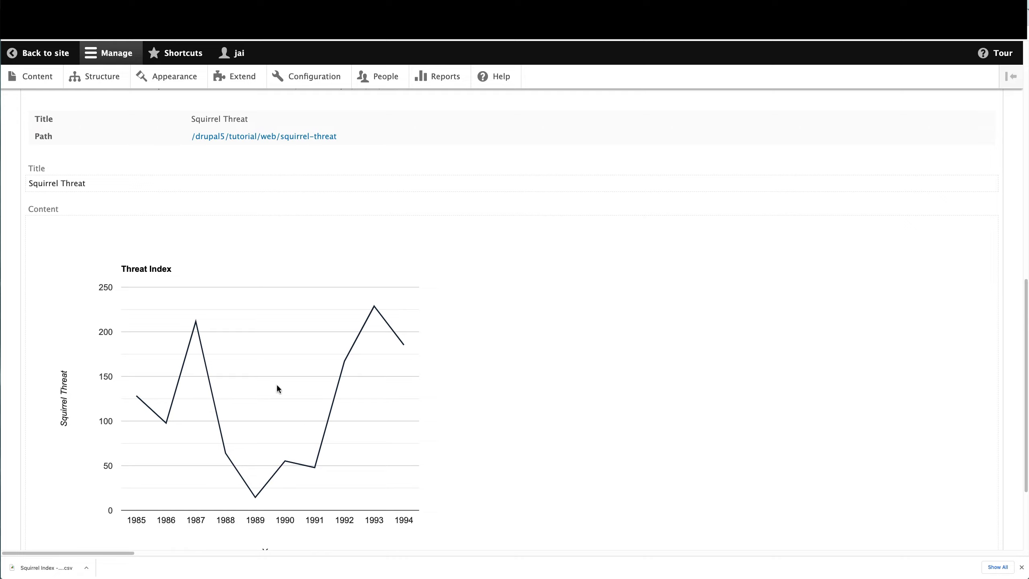
{"action": "scroll", "coordinate": [273, 386], "scroll_direction": "up", "scroll_amount": 1}
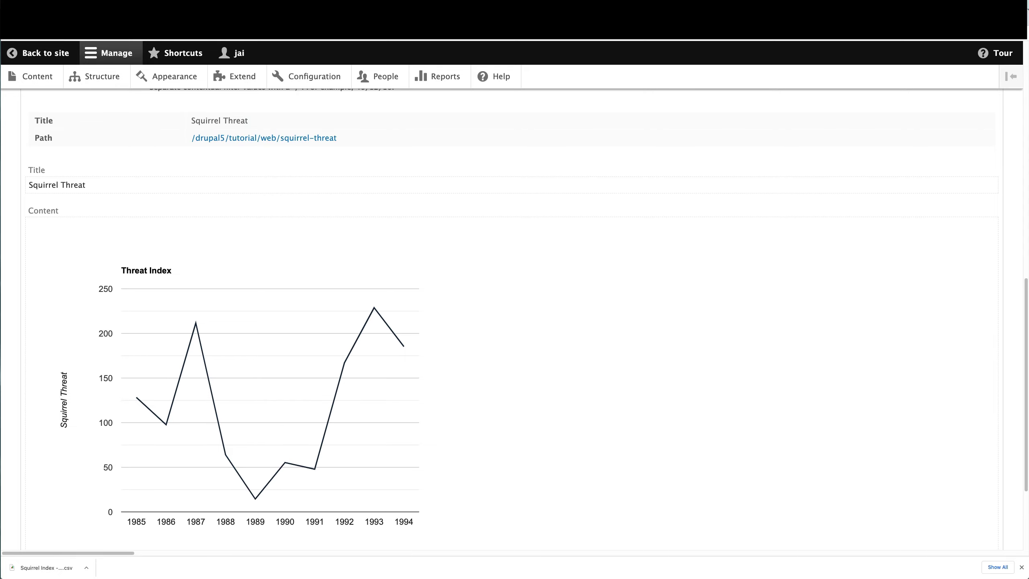
{"action": "left_click", "coordinate": [405, 9]}
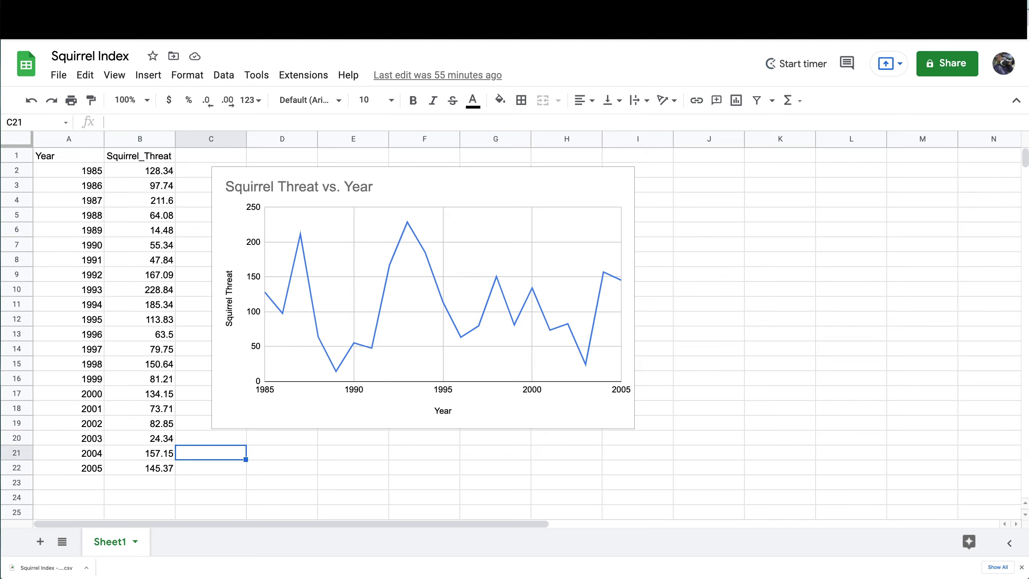
{"action": "left_click", "coordinate": [454, 9]}
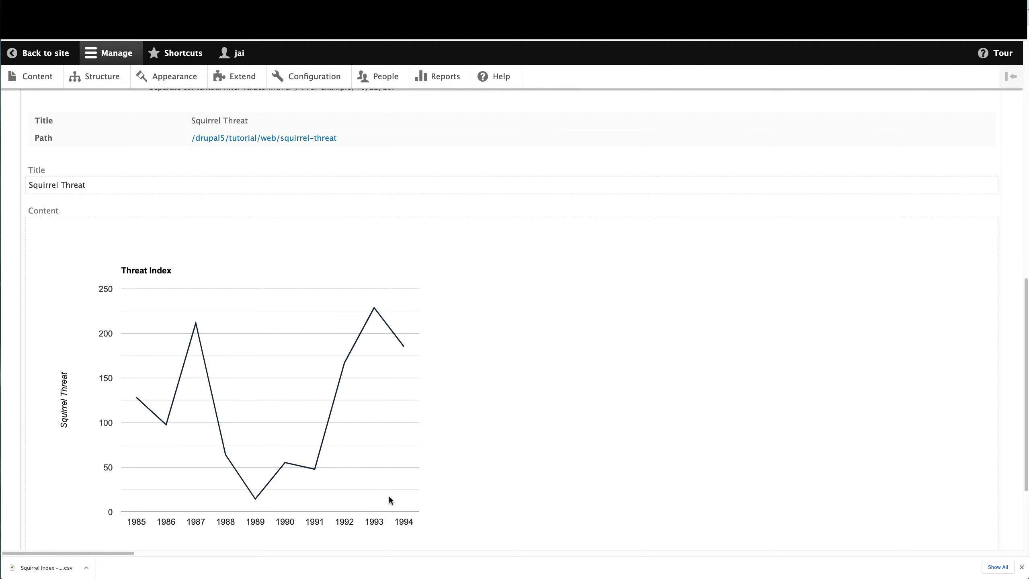
- Change the view's pager to display all items, keeping the offset at 0, and check the chart preview
{"action": "scroll", "coordinate": [389, 495], "scroll_direction": "up", "scroll_amount": 10}
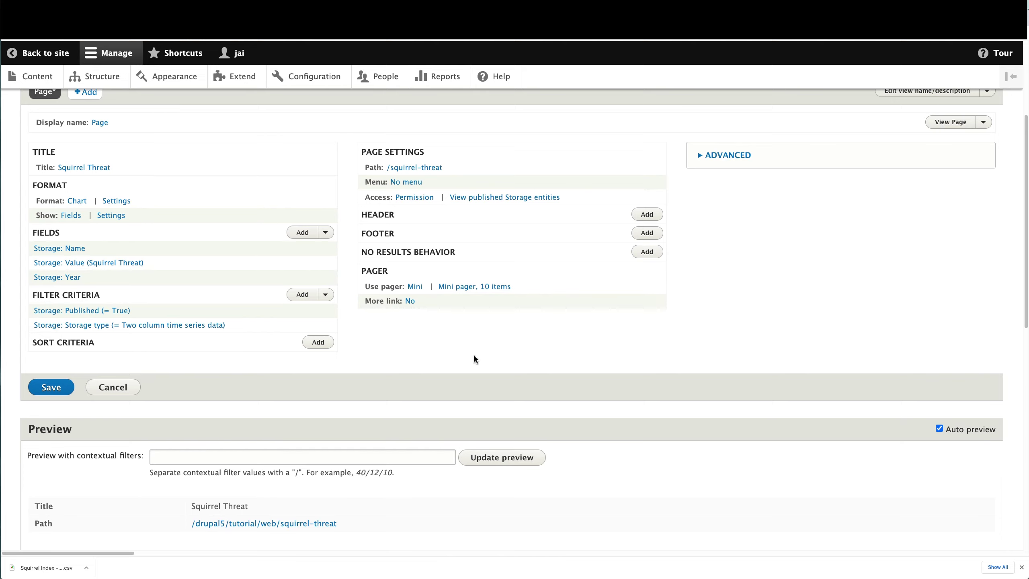
{"action": "left_click", "coordinate": [414, 287]}
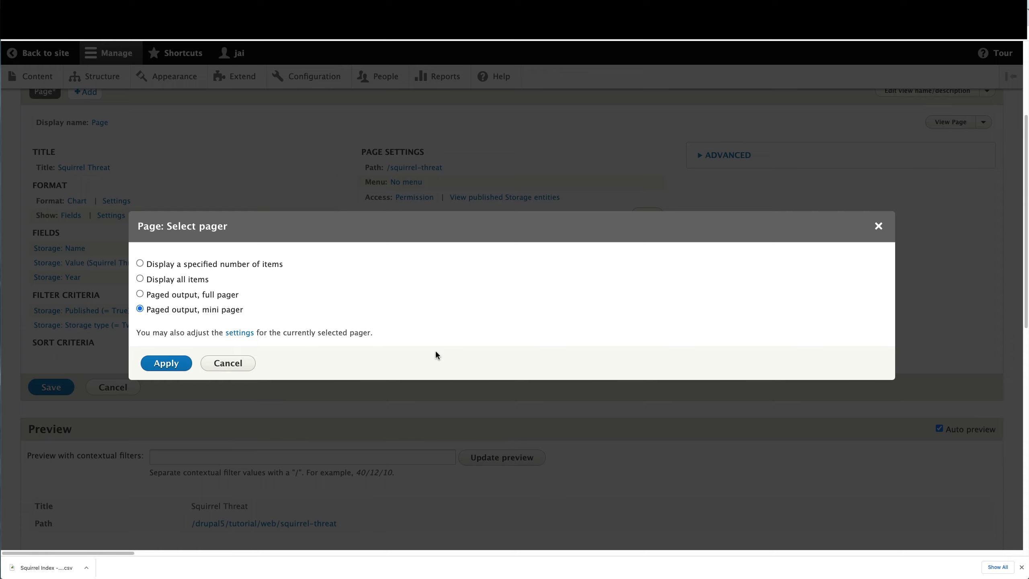
{"action": "left_click", "coordinate": [177, 280]}
{"action": "left_click", "coordinate": [177, 365]}
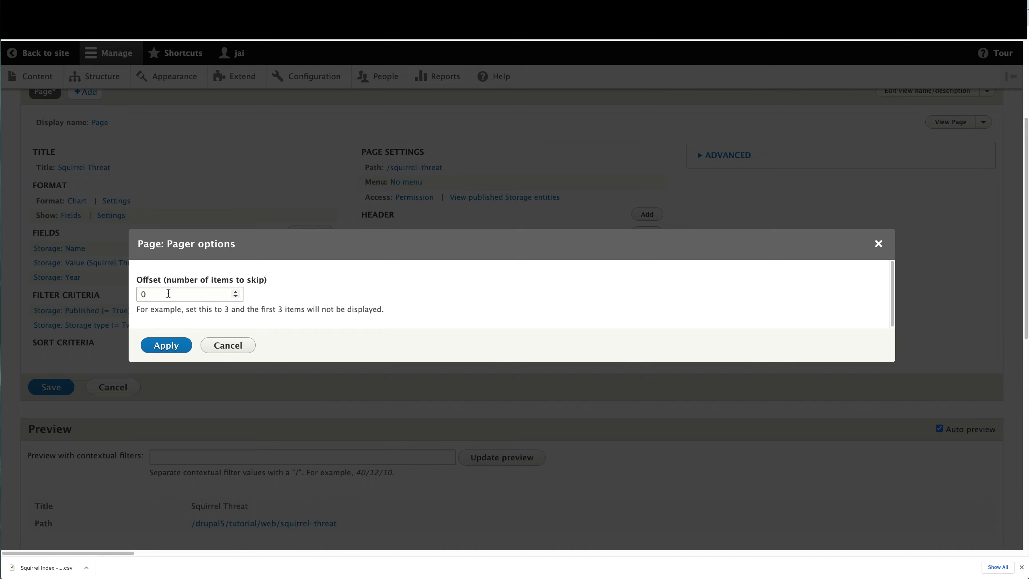
{"action": "left_click", "coordinate": [172, 347]}
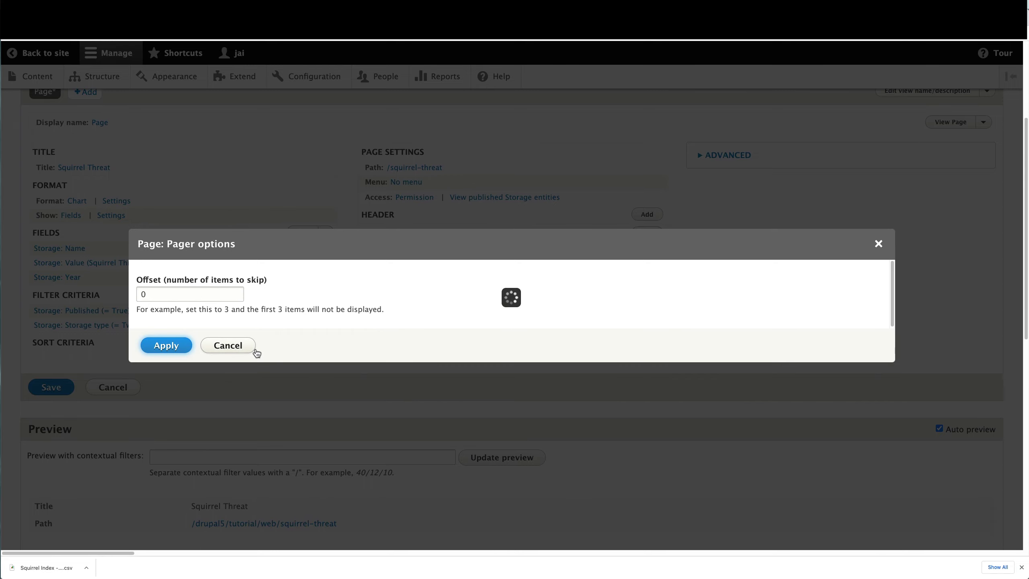
{"action": "scroll", "coordinate": [252, 348], "scroll_direction": "down", "scroll_amount": 10}
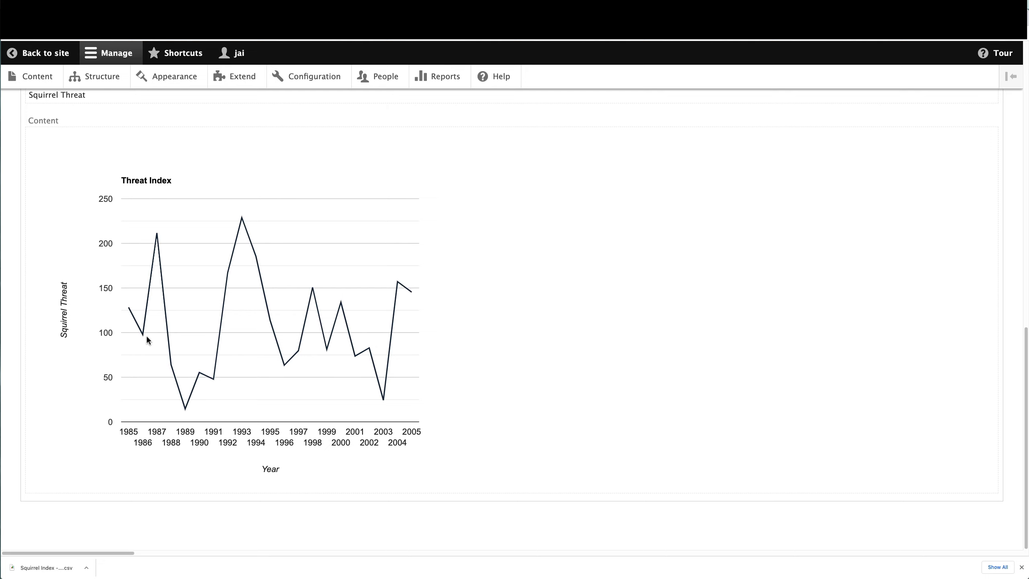
{"action": "scroll", "coordinate": [252, 353], "scroll_direction": "up", "scroll_amount": 10}
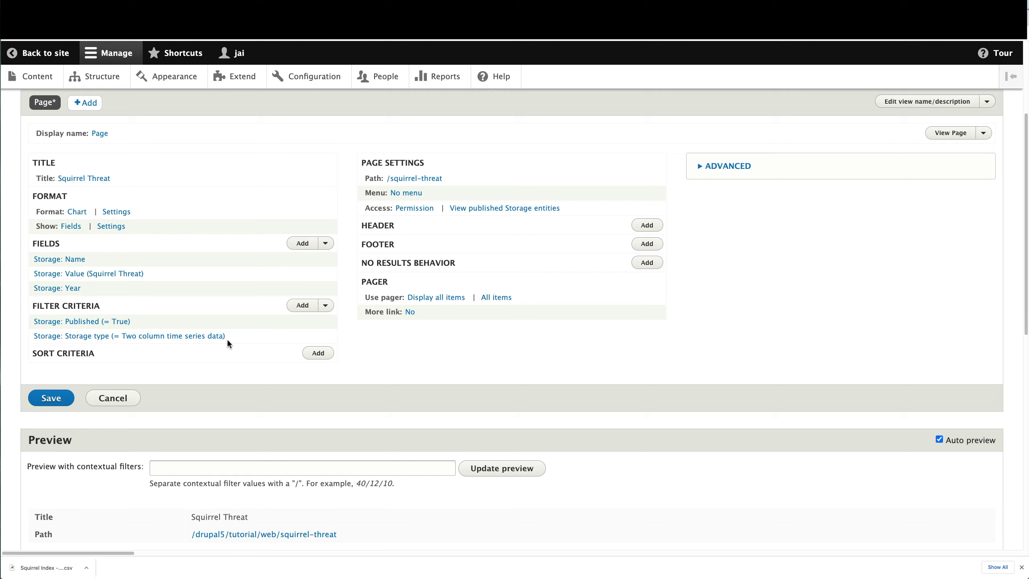
{"action": "left_click", "coordinate": [303, 305]}
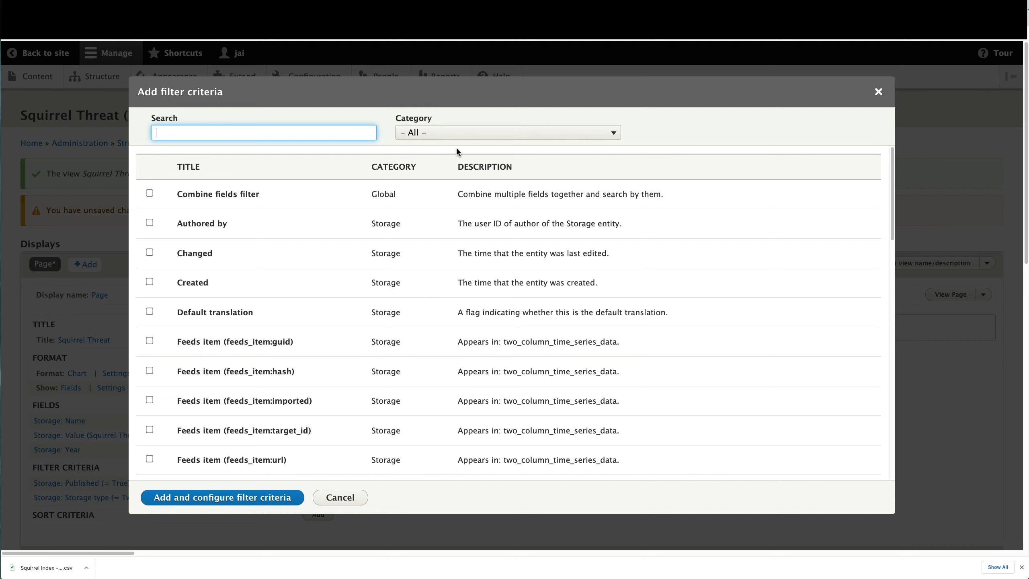
{"action": "left_click", "coordinate": [878, 92]}
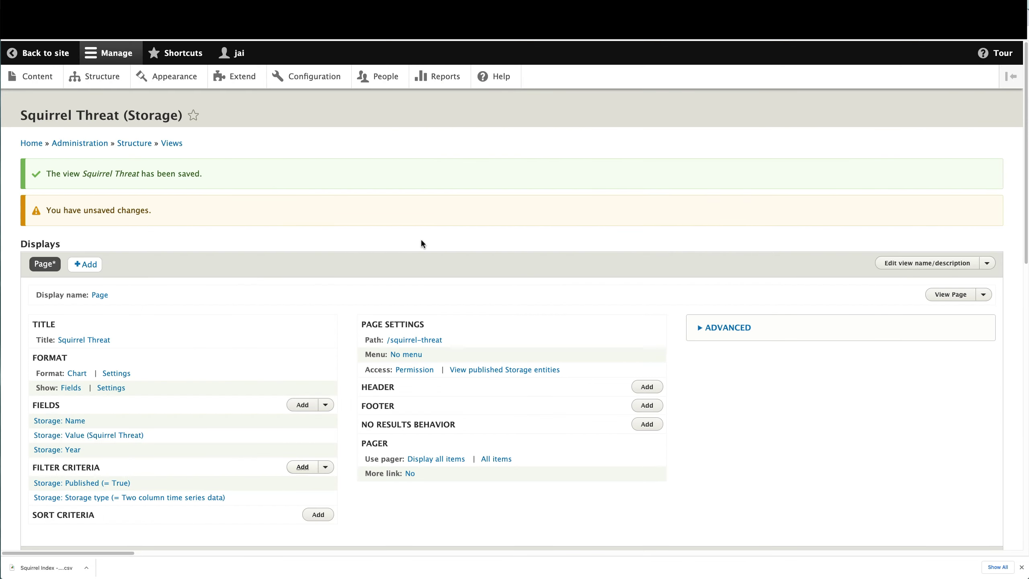
{"action": "scroll", "coordinate": [344, 257], "scroll_direction": "down", "scroll_amount": 5}
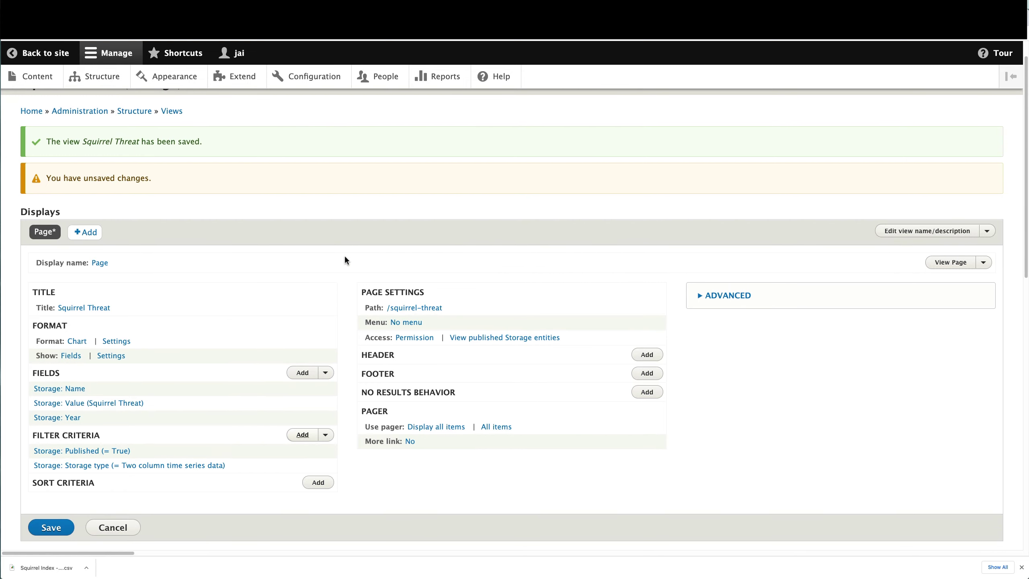
{"action": "scroll", "coordinate": [255, 285], "scroll_direction": "up", "scroll_amount": 5}
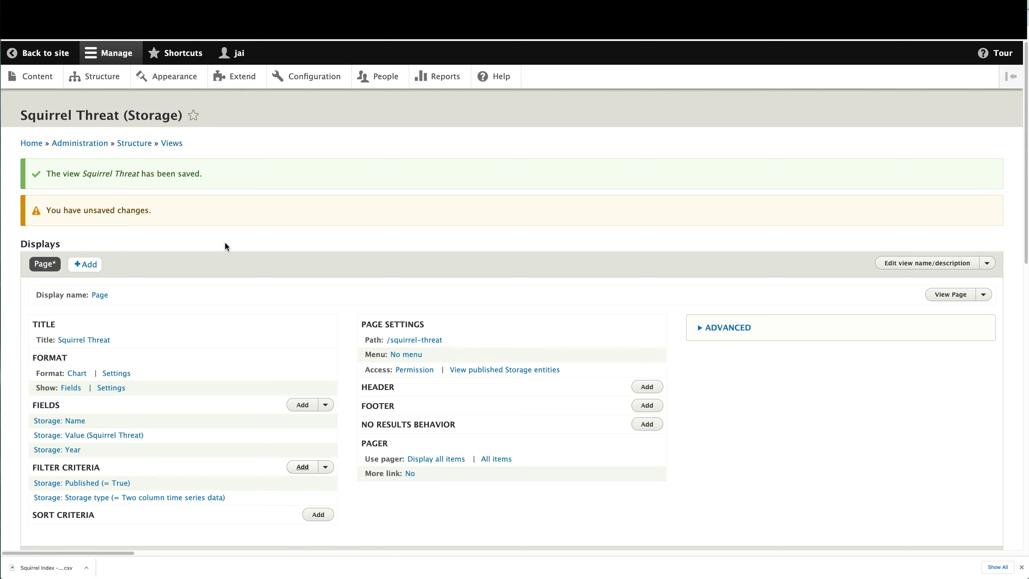
- Open the site's content administration in a separate browser tab and look at the Storage Data entries
{"action": "right_click", "coordinate": [39, 77]}
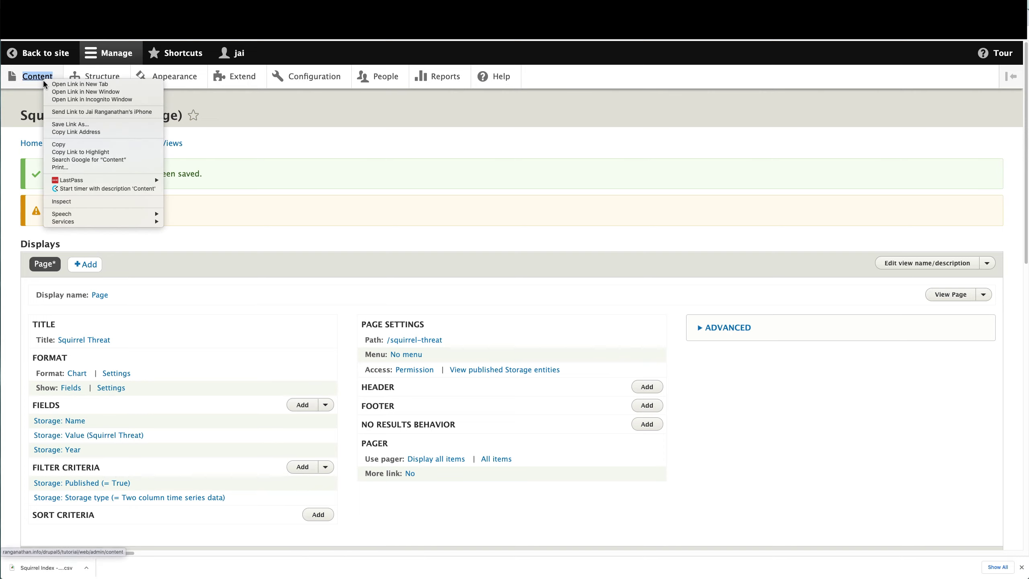
{"action": "left_click", "coordinate": [66, 88]}
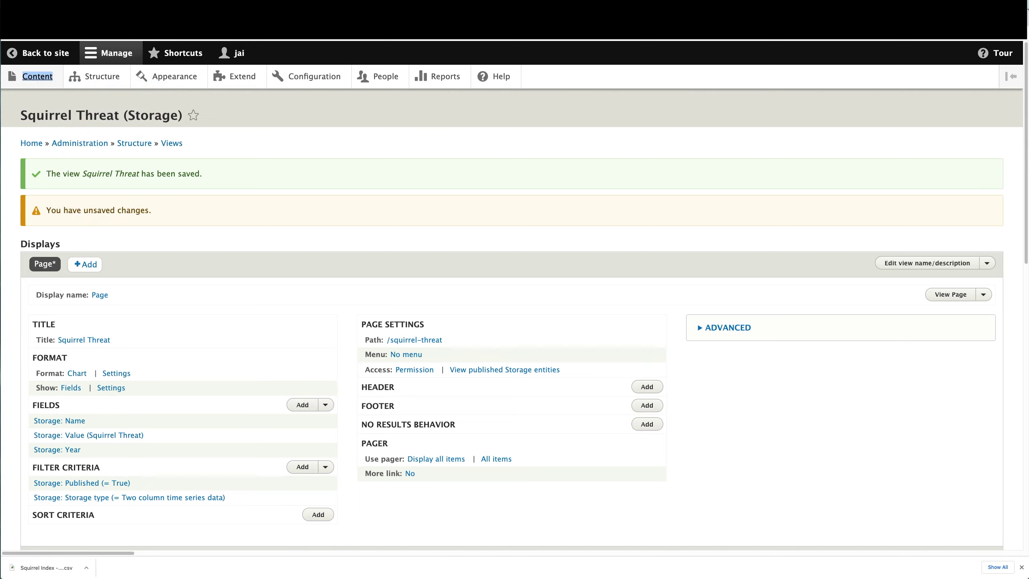
{"action": "left_click", "coordinate": [405, 9]}
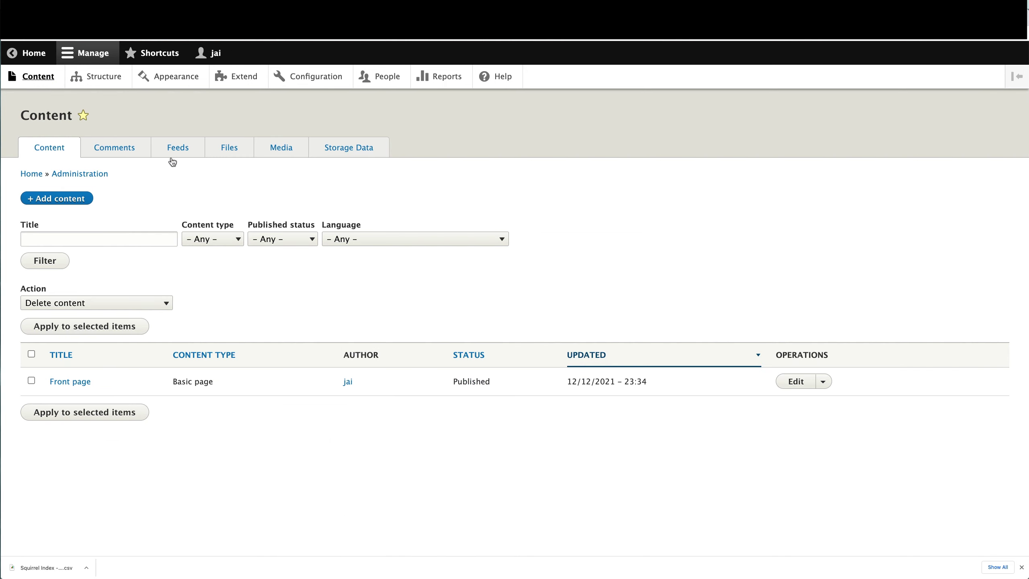
{"action": "left_click", "coordinate": [342, 148]}
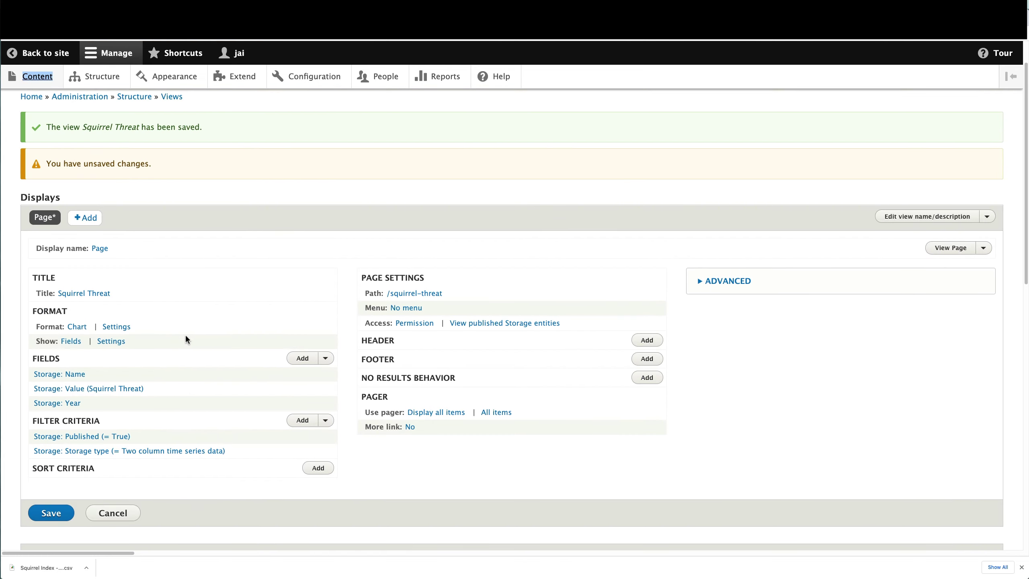
- Add a filter criterion on the Name field from the Storage category to the view
{"action": "scroll", "coordinate": [186, 334], "scroll_direction": "down", "scroll_amount": 2}
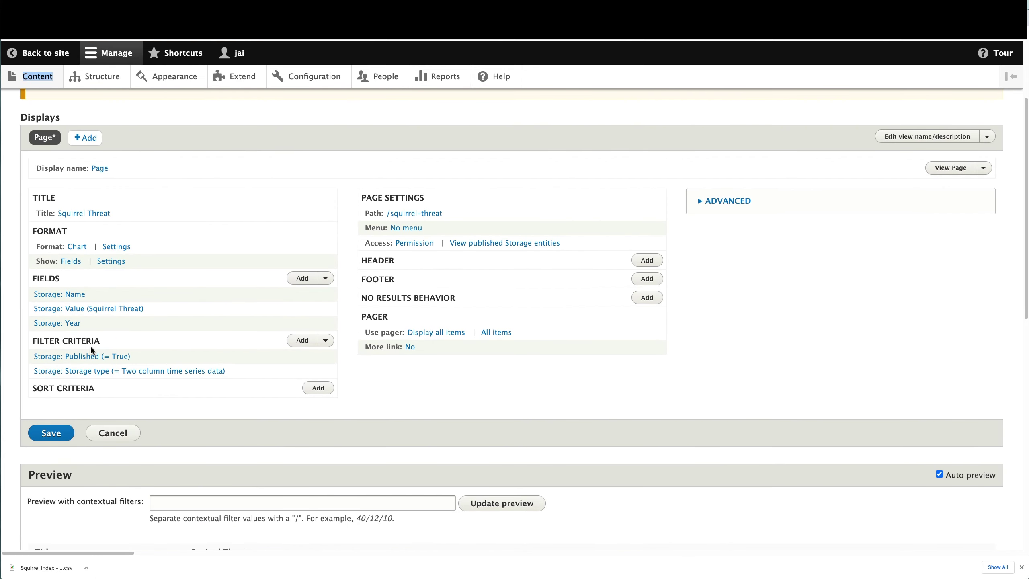
{"action": "left_click", "coordinate": [304, 340]}
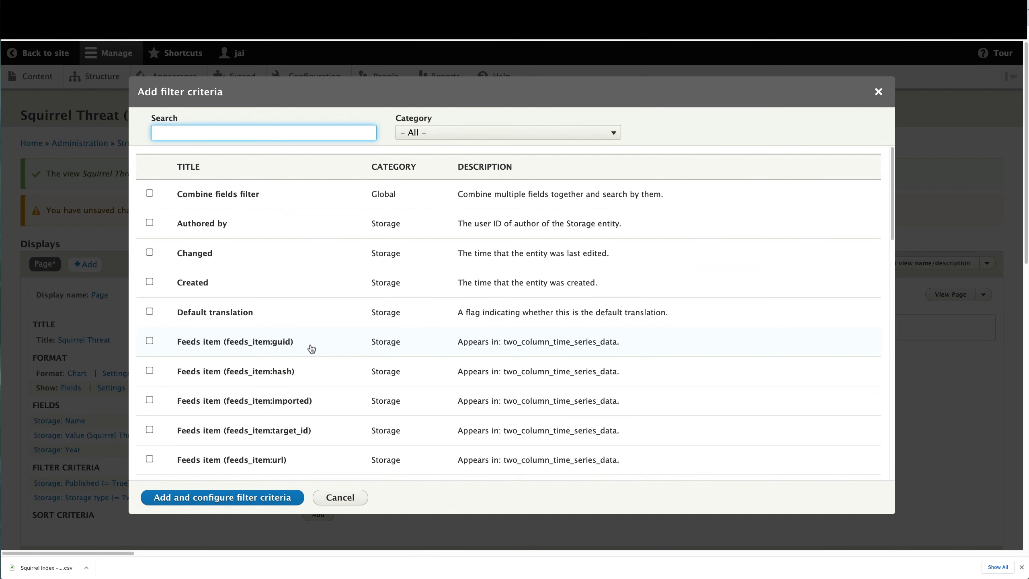
{"action": "type", "text": "name"}
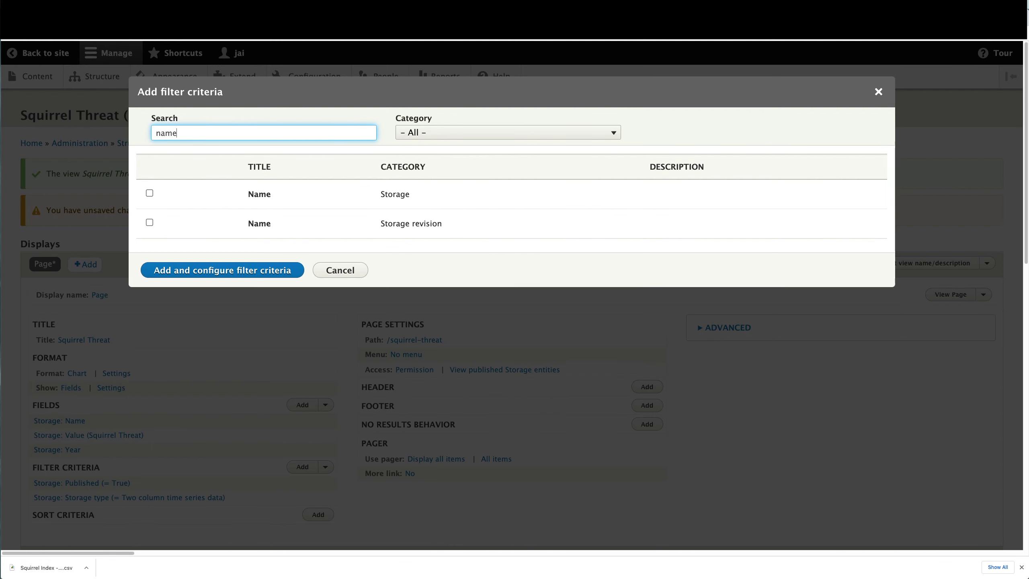
{"action": "left_click", "coordinate": [149, 193]}
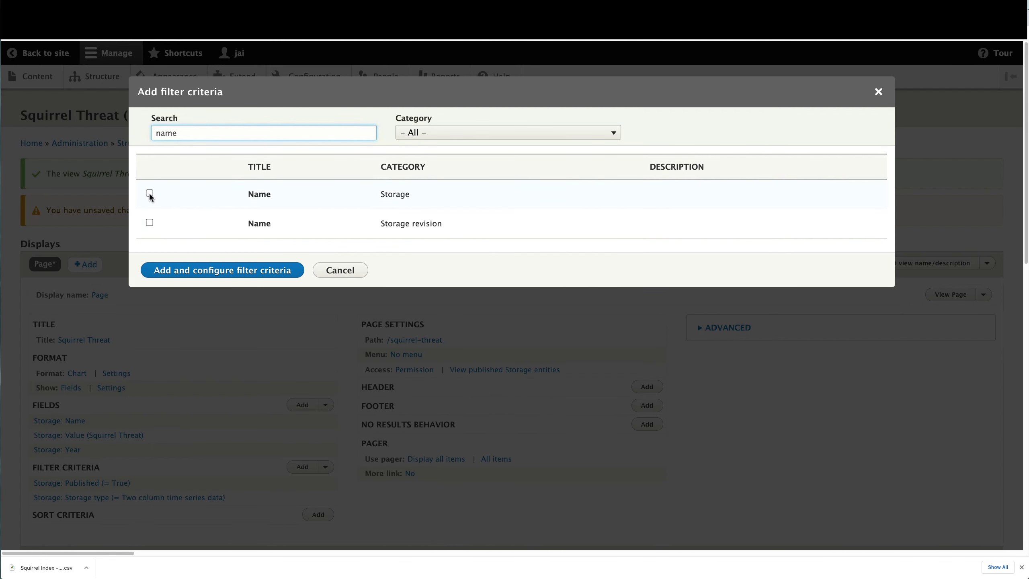
{"action": "left_click", "coordinate": [219, 292]}
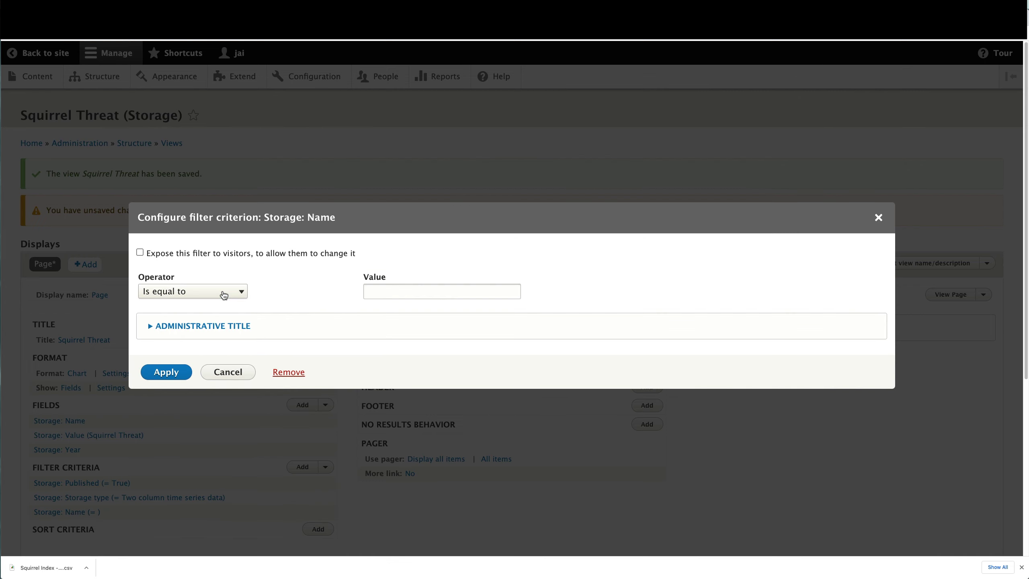
- Filter the Storage name to be equal to Squirrel Threat, apply the criterion and check the chart preview
{"action": "left_click", "coordinate": [370, 290]}
{"action": "type", "text": "Squirrel Thgrea"}
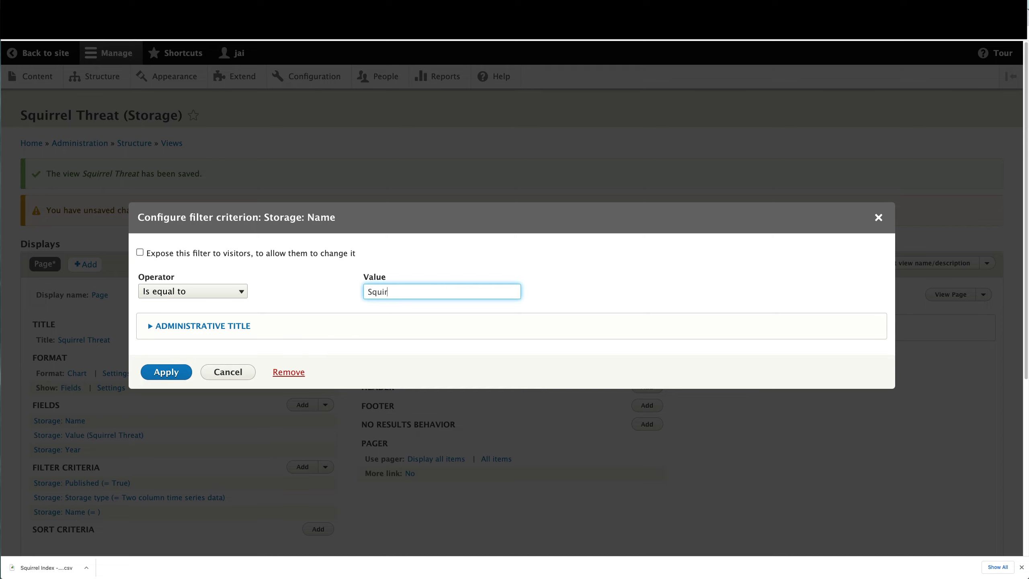
{"action": "key", "text": "BackSpace"}
{"action": "key", "text": "BackSpace"}
{"action": "key", "text": "BackSpace"}
{"action": "key", "text": "BackSpace"}
{"action": "type", "text": "reat"}
{"action": "left_click", "coordinate": [172, 372]}
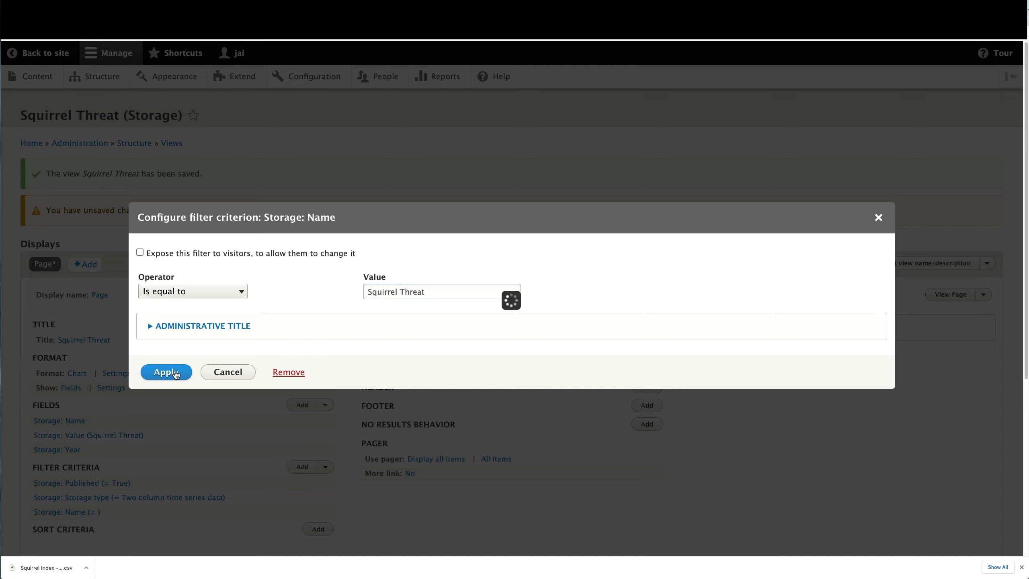
{"action": "scroll", "coordinate": [168, 366], "scroll_direction": "down", "scroll_amount": 15}
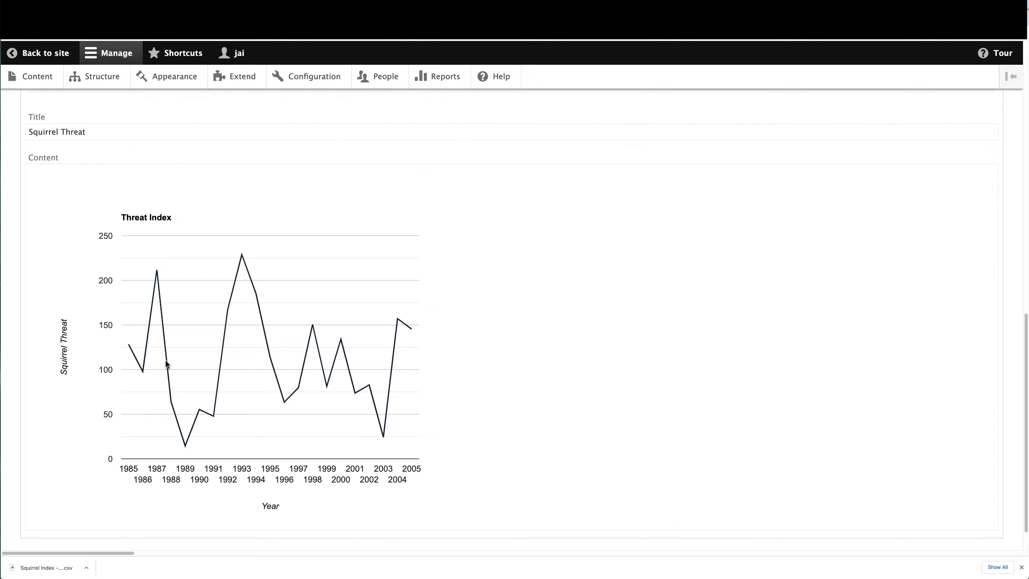
- Set the page display's access restriction to Unrestricted and save the Squirrel Threat view
{"action": "scroll", "coordinate": [165, 359], "scroll_direction": "up", "scroll_amount": 15}
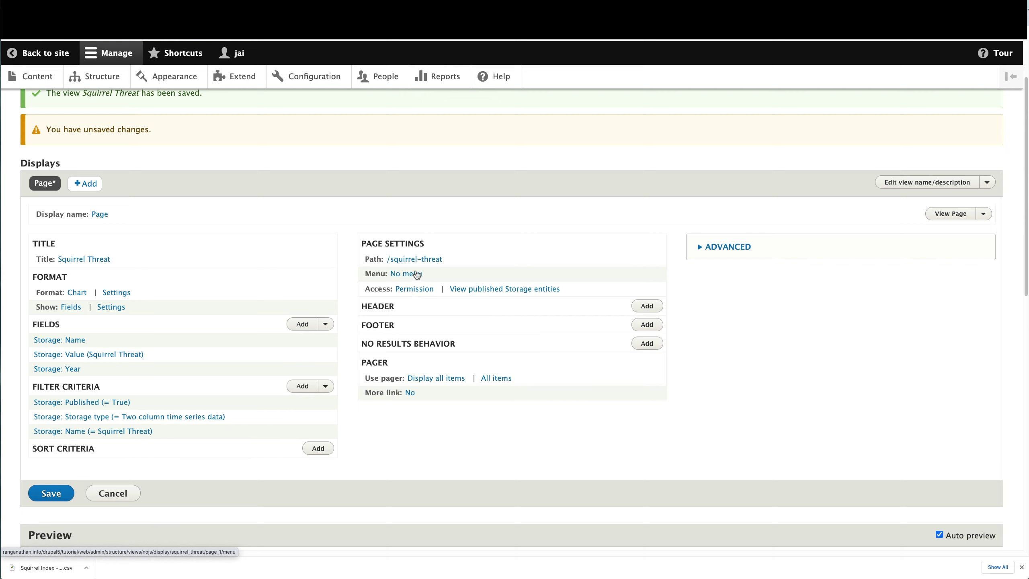
{"action": "left_click", "coordinate": [413, 293]}
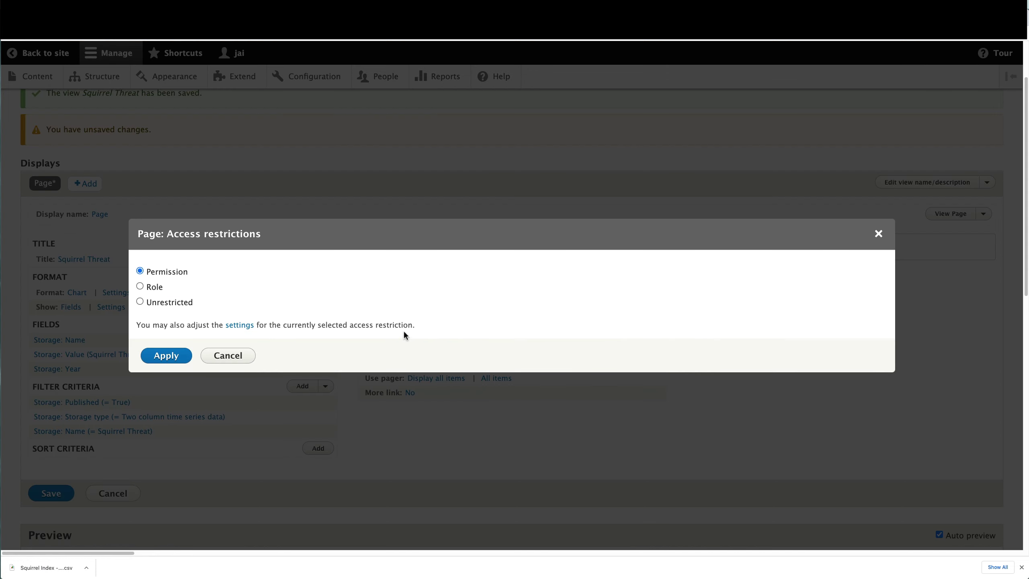
{"action": "left_click", "coordinate": [182, 304]}
{"action": "left_click", "coordinate": [172, 357]}
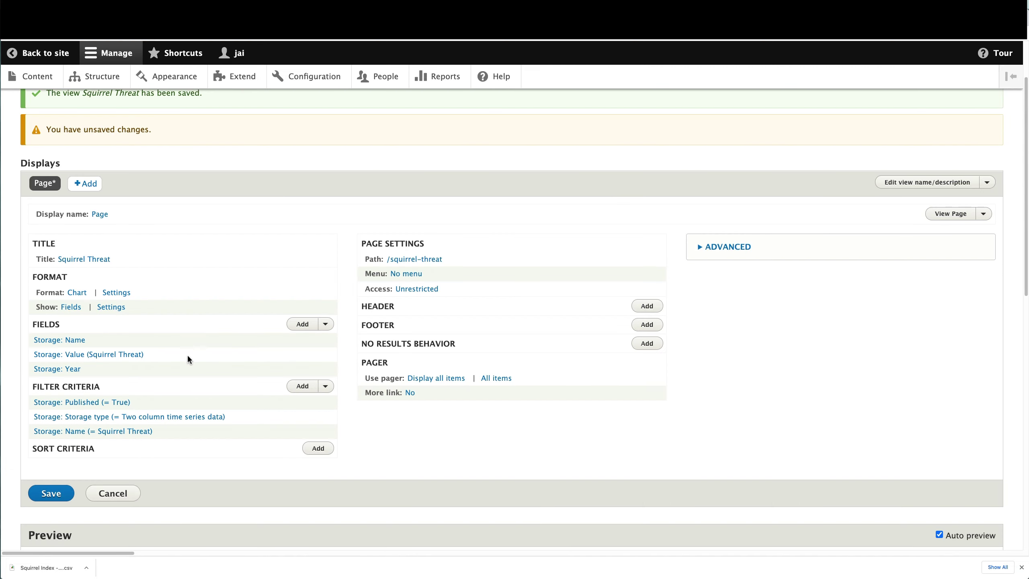
{"action": "left_click", "coordinate": [63, 494]}
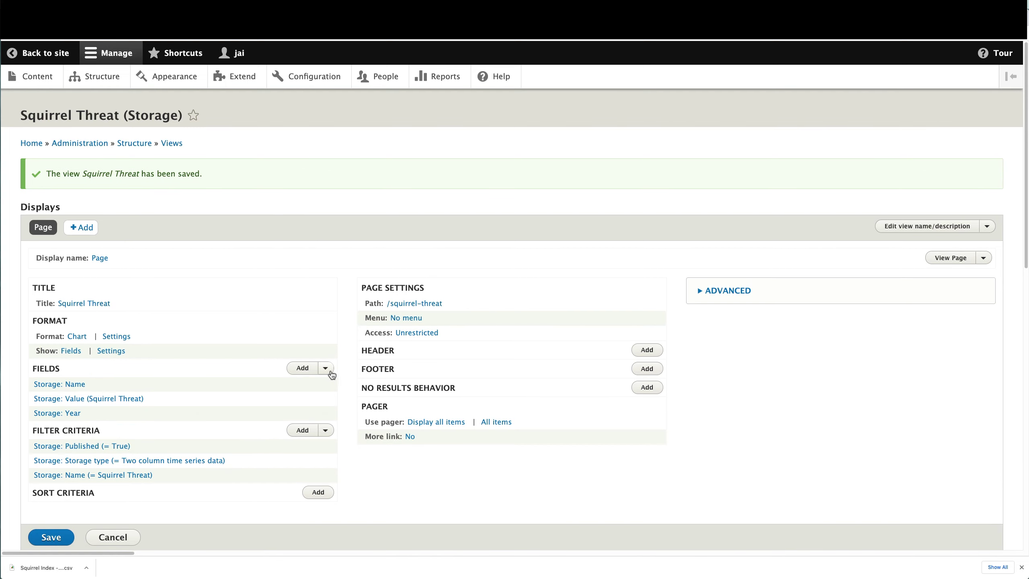
- View the published Squirrel Threat page, inspect the data points on its line chart, and return to the view's editing page
{"action": "left_click", "coordinate": [943, 260]}
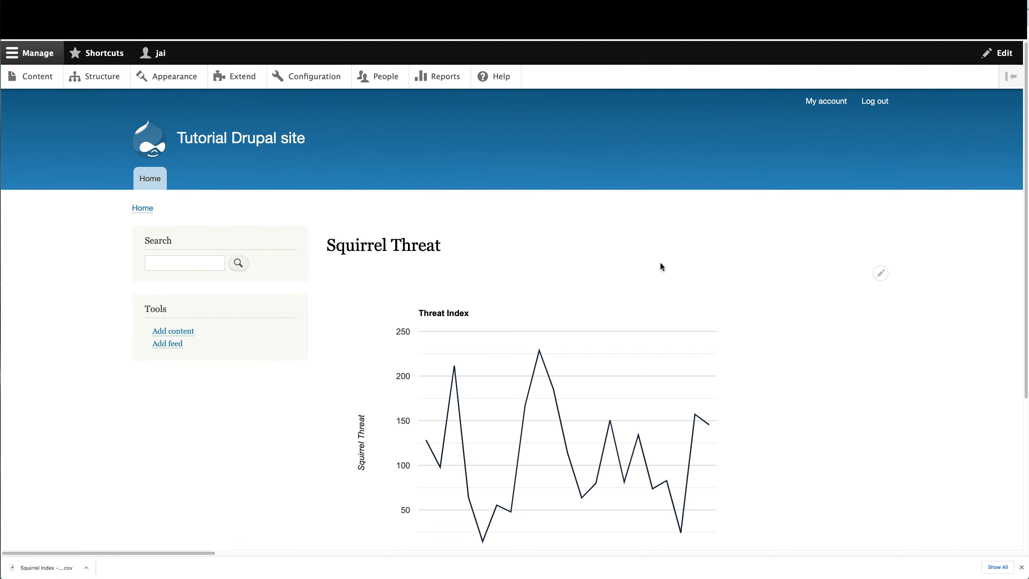
{"action": "scroll", "coordinate": [661, 263], "scroll_direction": "down", "scroll_amount": 1}
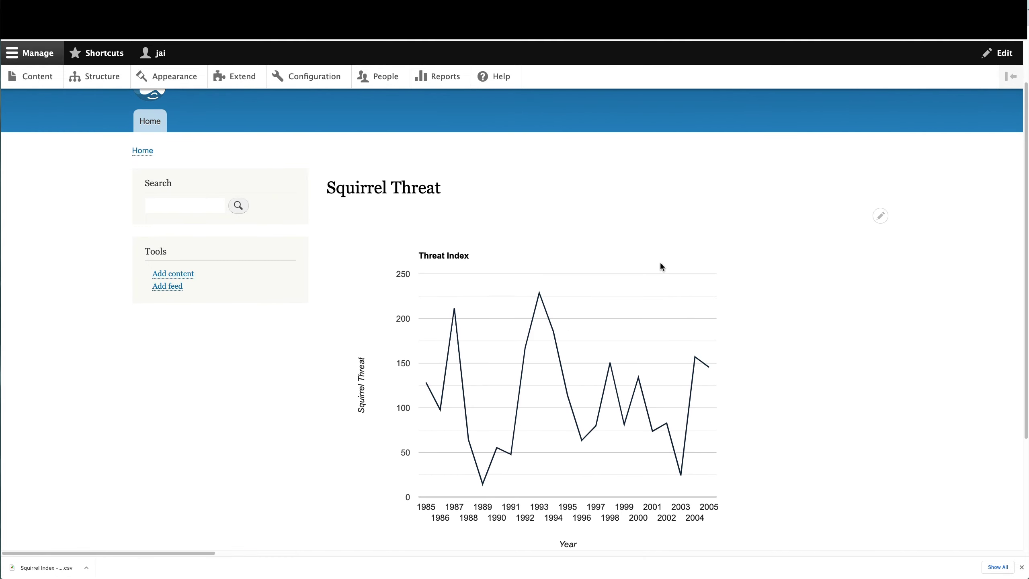
{"action": "mouse_move", "coordinate": [539, 294]}
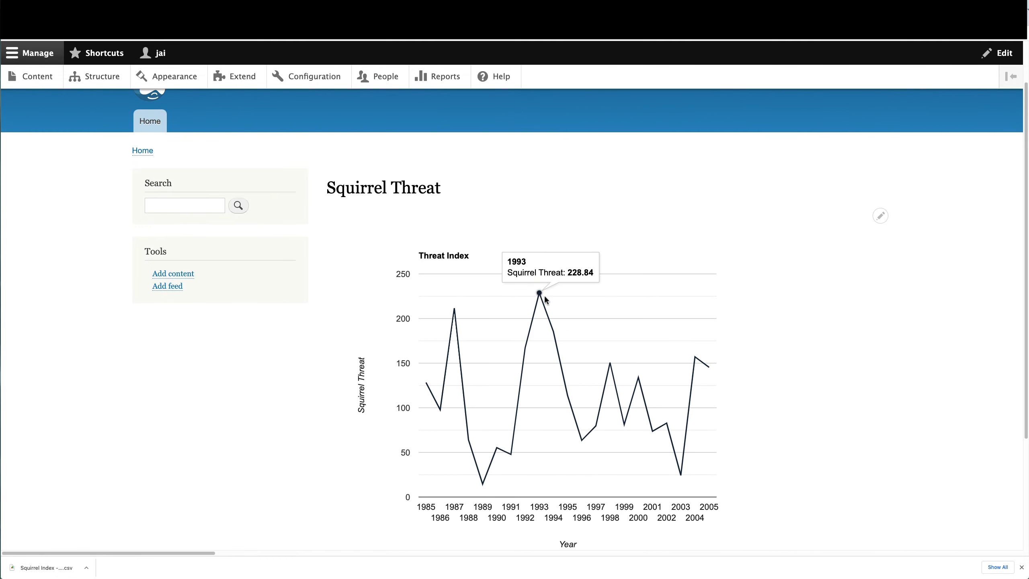
{"action": "mouse_move", "coordinate": [552, 332]}
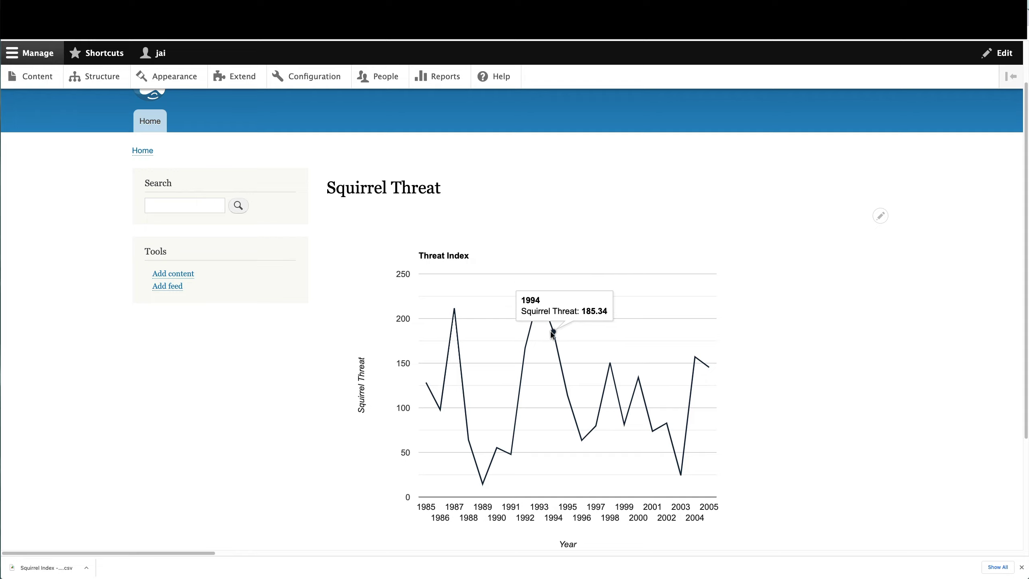
{"action": "mouse_move", "coordinate": [581, 440]}
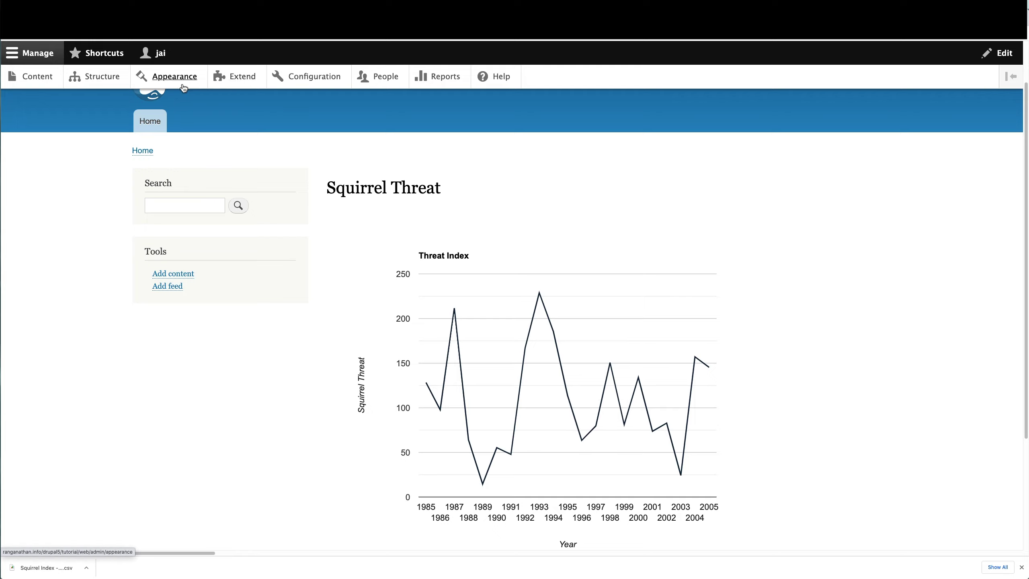
{"action": "left_click", "coordinate": [11, 31]}
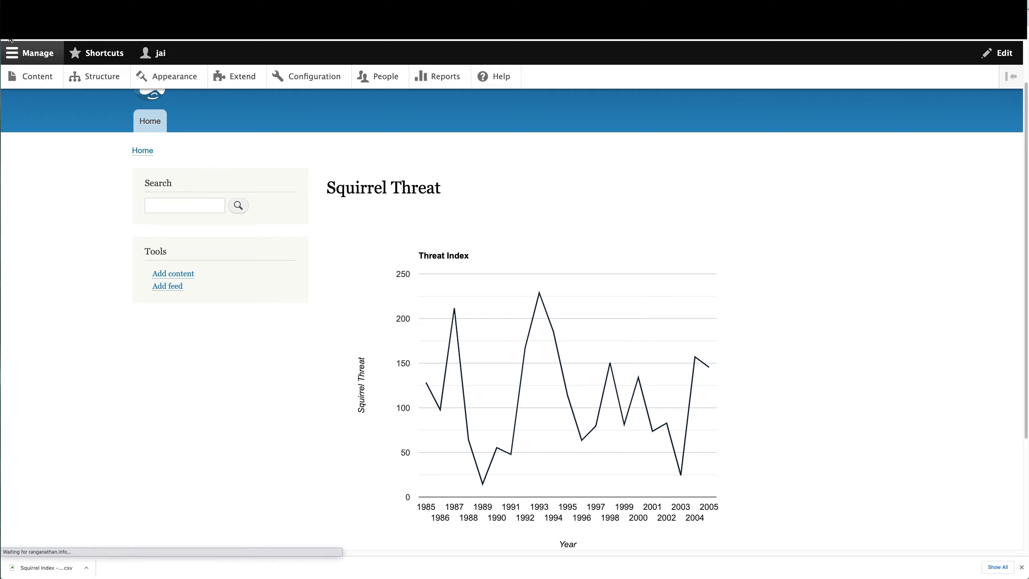
{"action": "scroll", "coordinate": [181, 172], "scroll_direction": "down", "scroll_amount": 2}
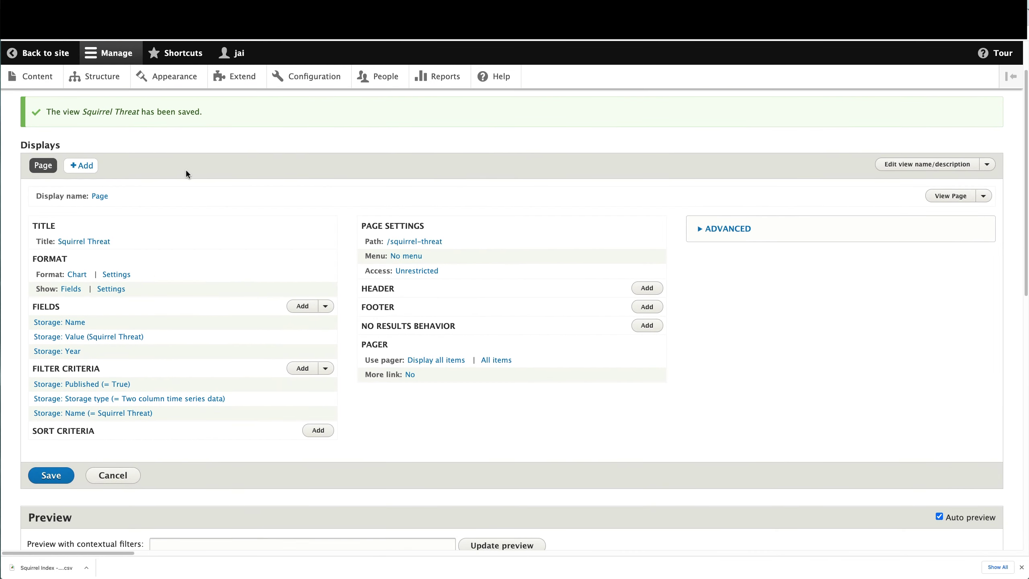